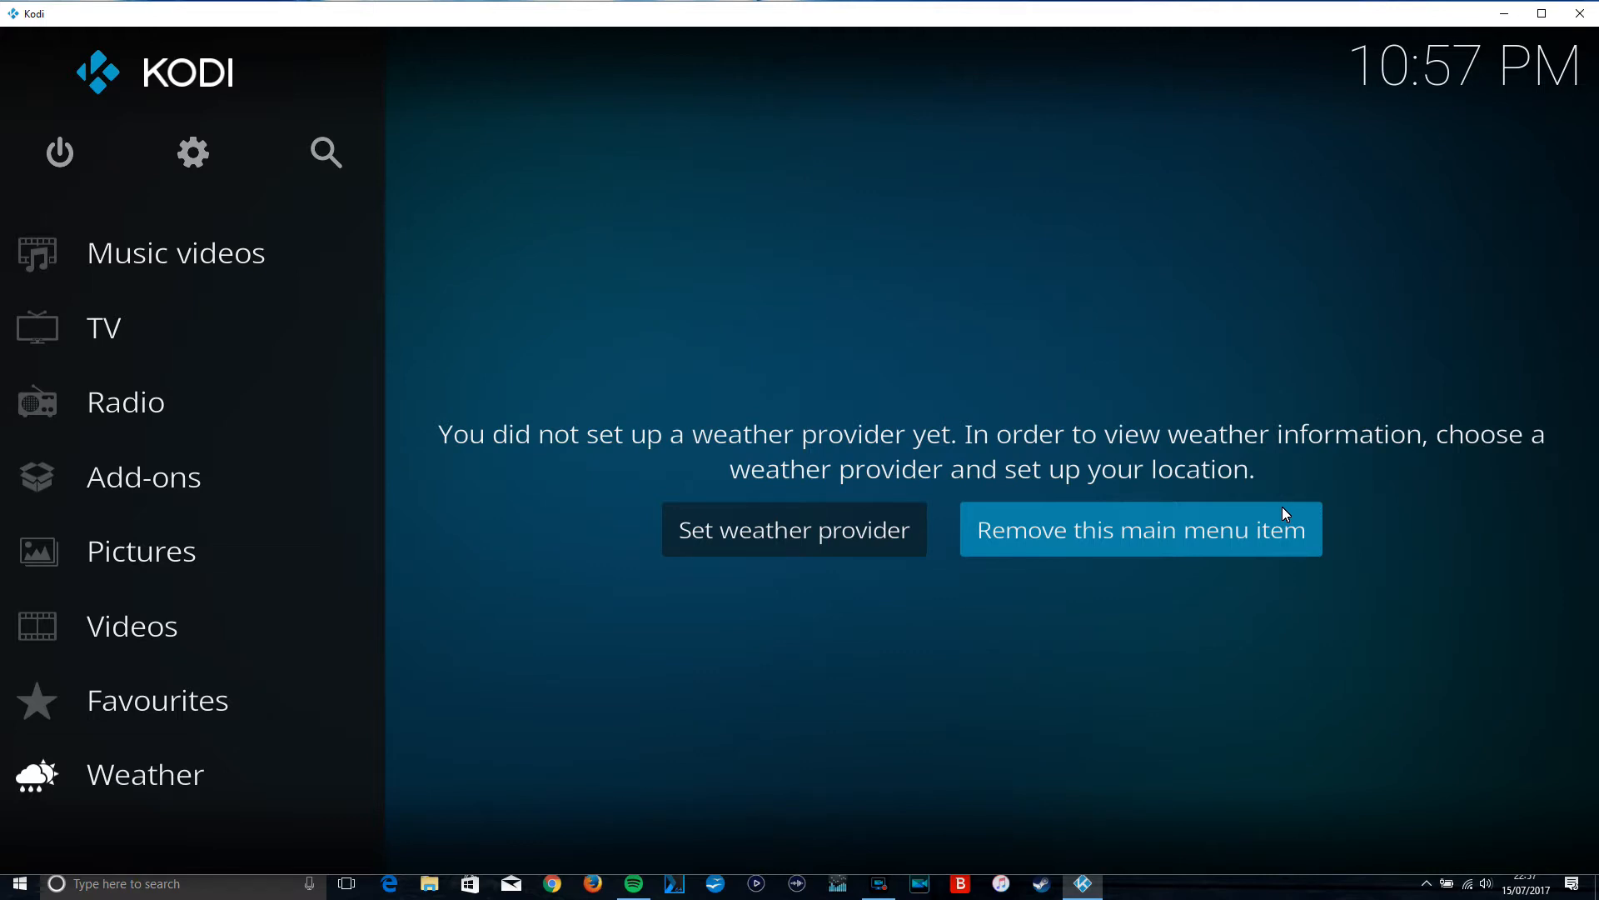
- Open the System page with all settings categories from the home screen
key(Left)
key(Left)
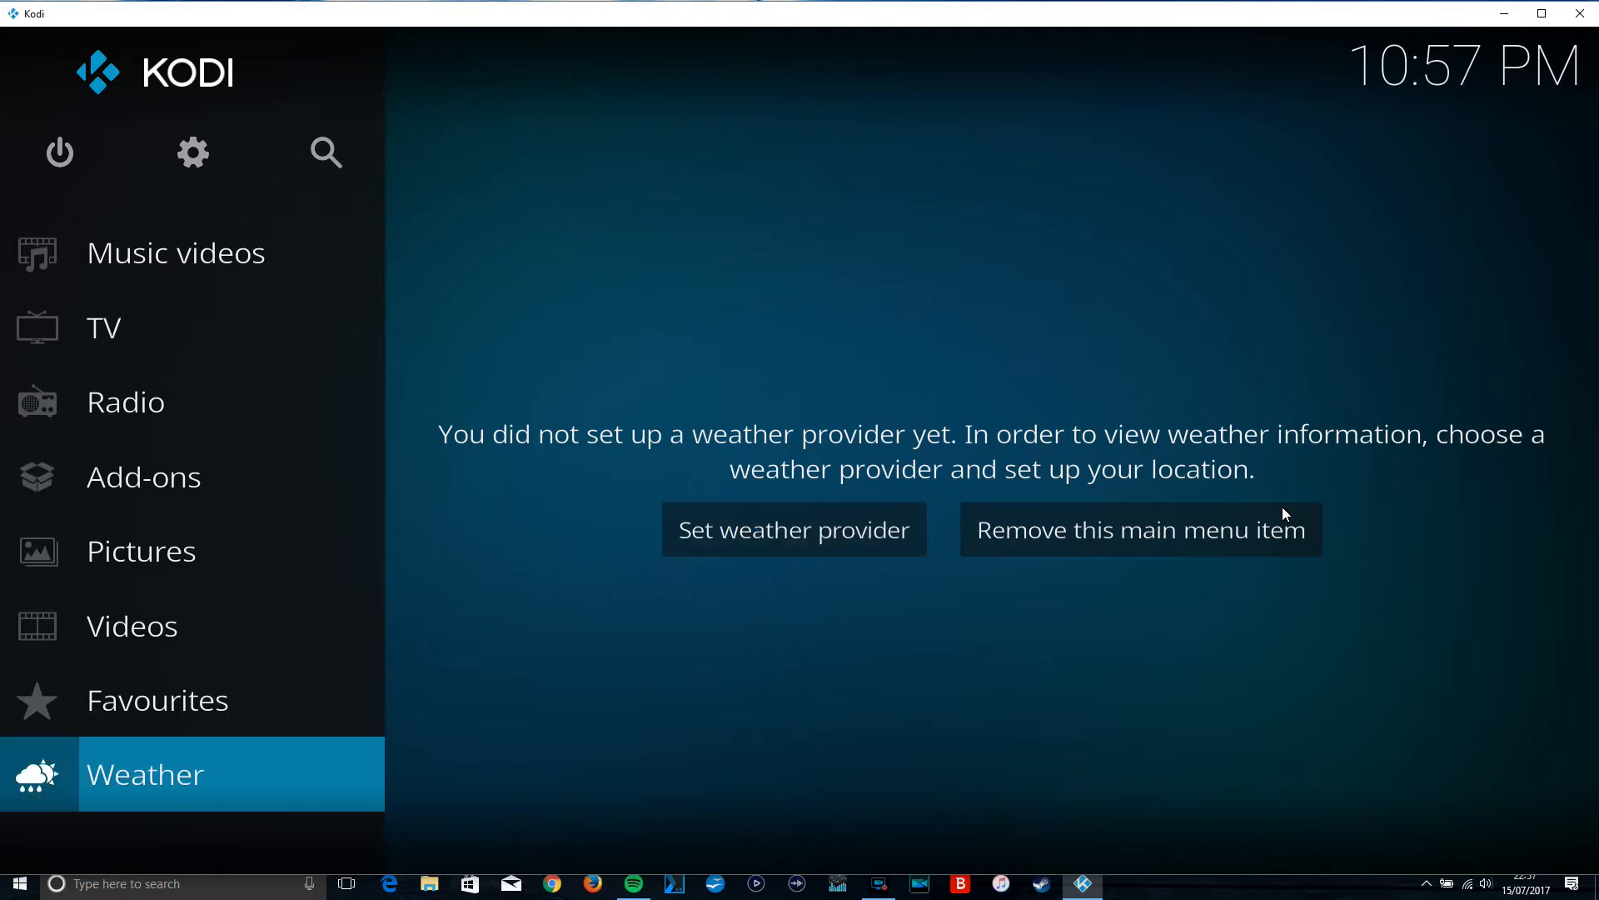
key(Up)
key(Up)
key(Up)
key(Up)
key(Up)
key(Up)
key(Up)
key(Up)
key(Up)
key(Up)
key(Up)
key(Up)
key(Down)
key(Right)
key(Return)
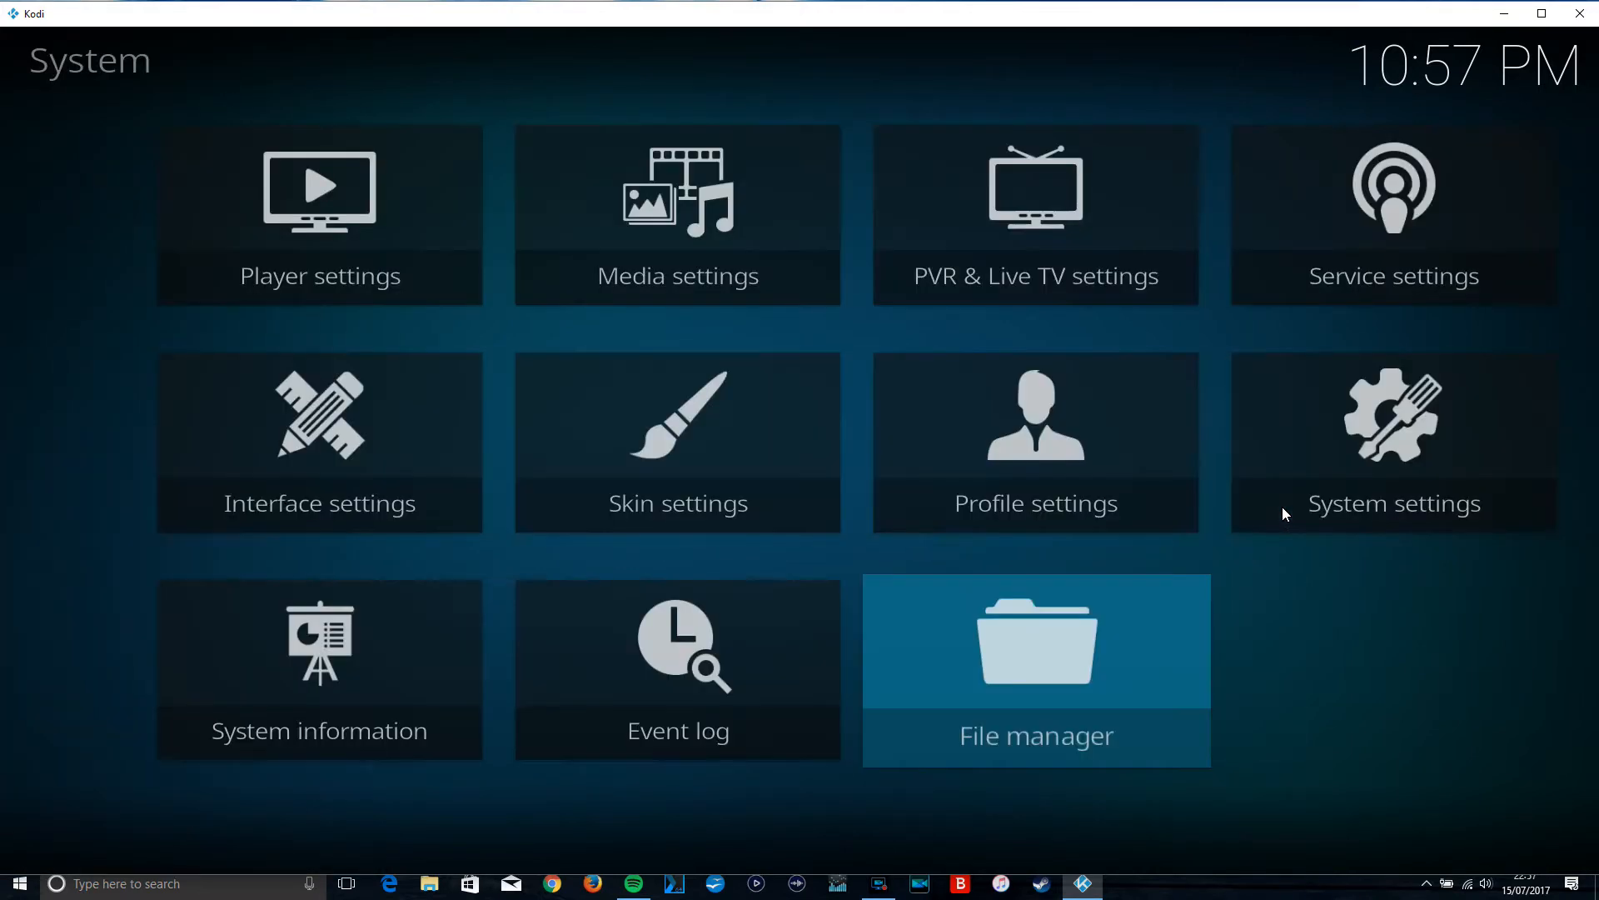
- Open the System settings and go to their Add-ons category
key(Up)
key(Right)
key(Return)
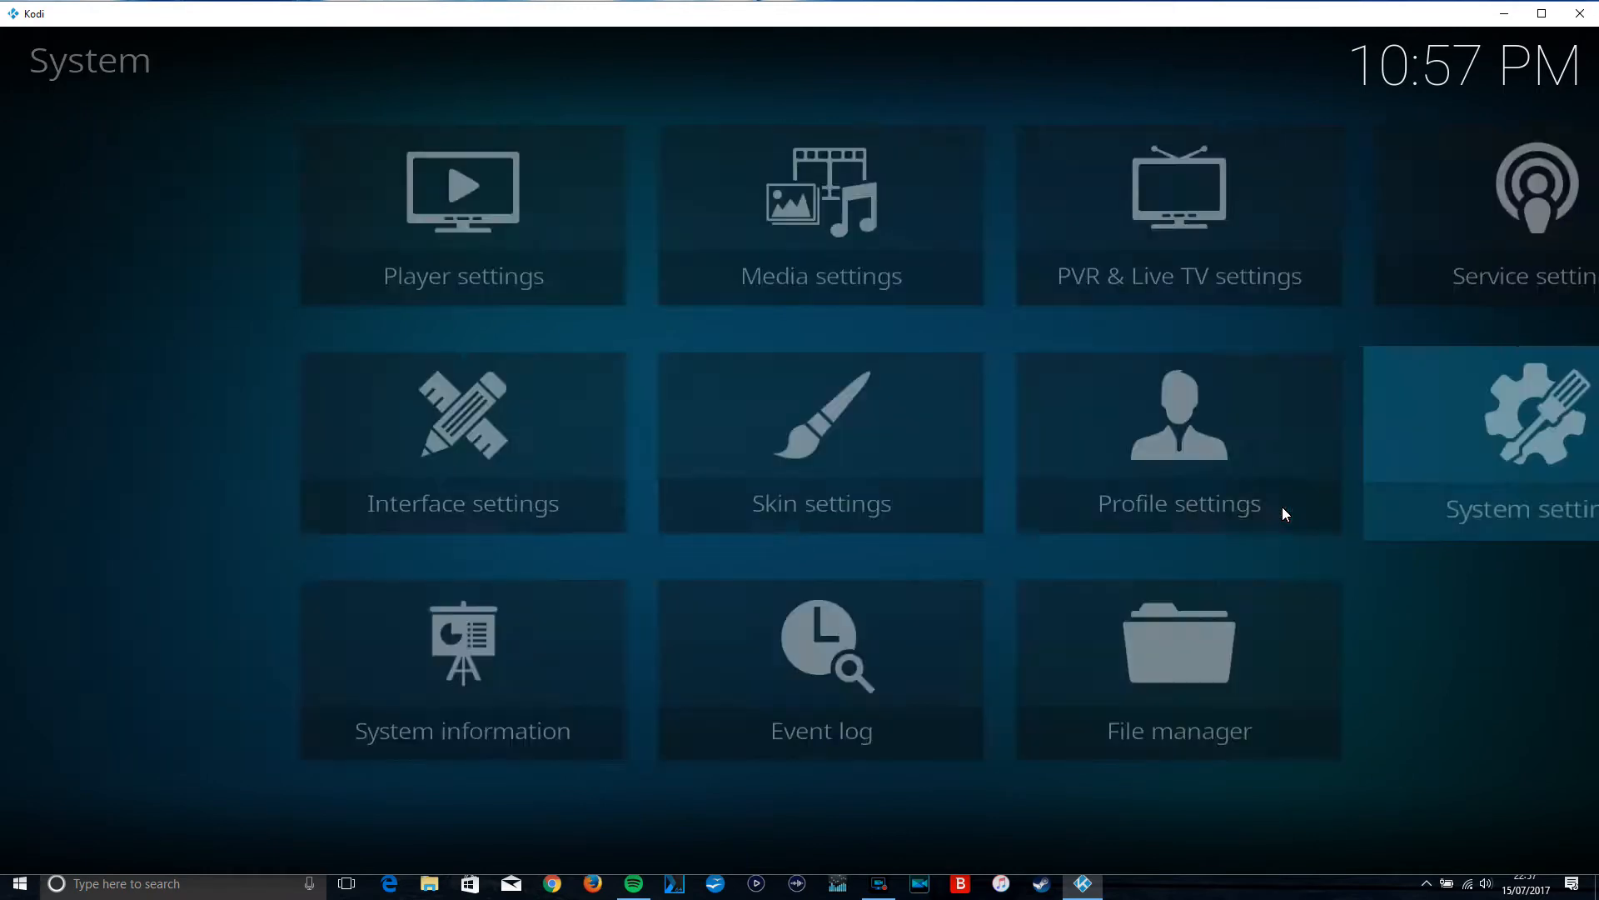
key(Down)
key(Down)
key(Down)
key(Down)
key(Down)
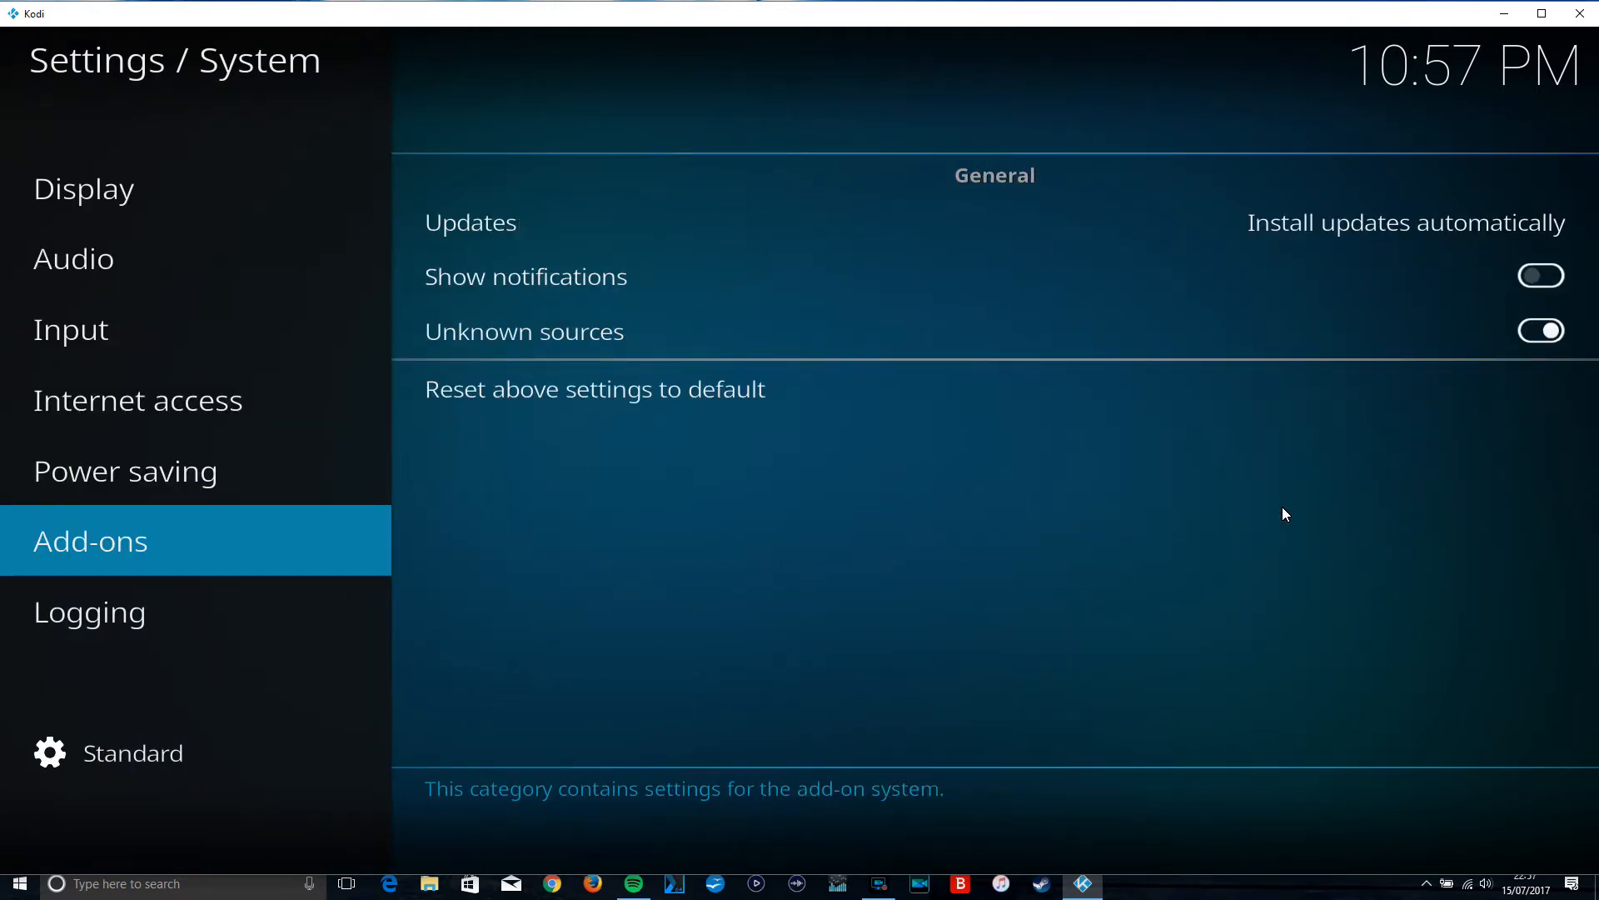
- Turn Unknown sources off and on again, accepting the warning about add-on access to personal data
key(Right)
key(Down)
key(Down)
key(Return)
key(Return)
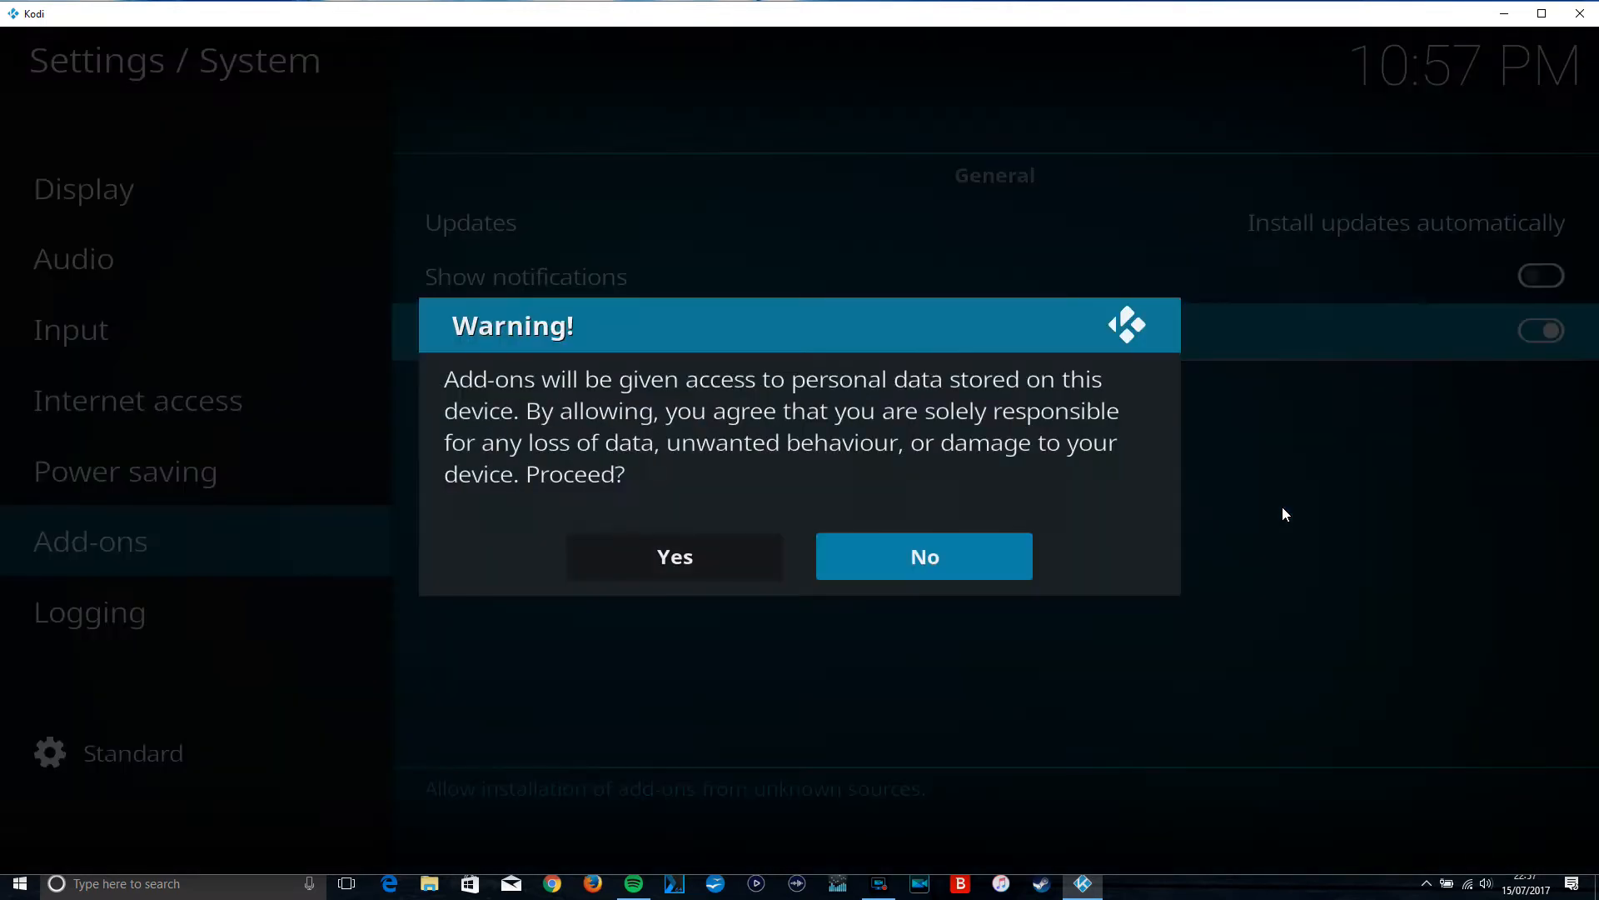
key(Left)
key(Return)
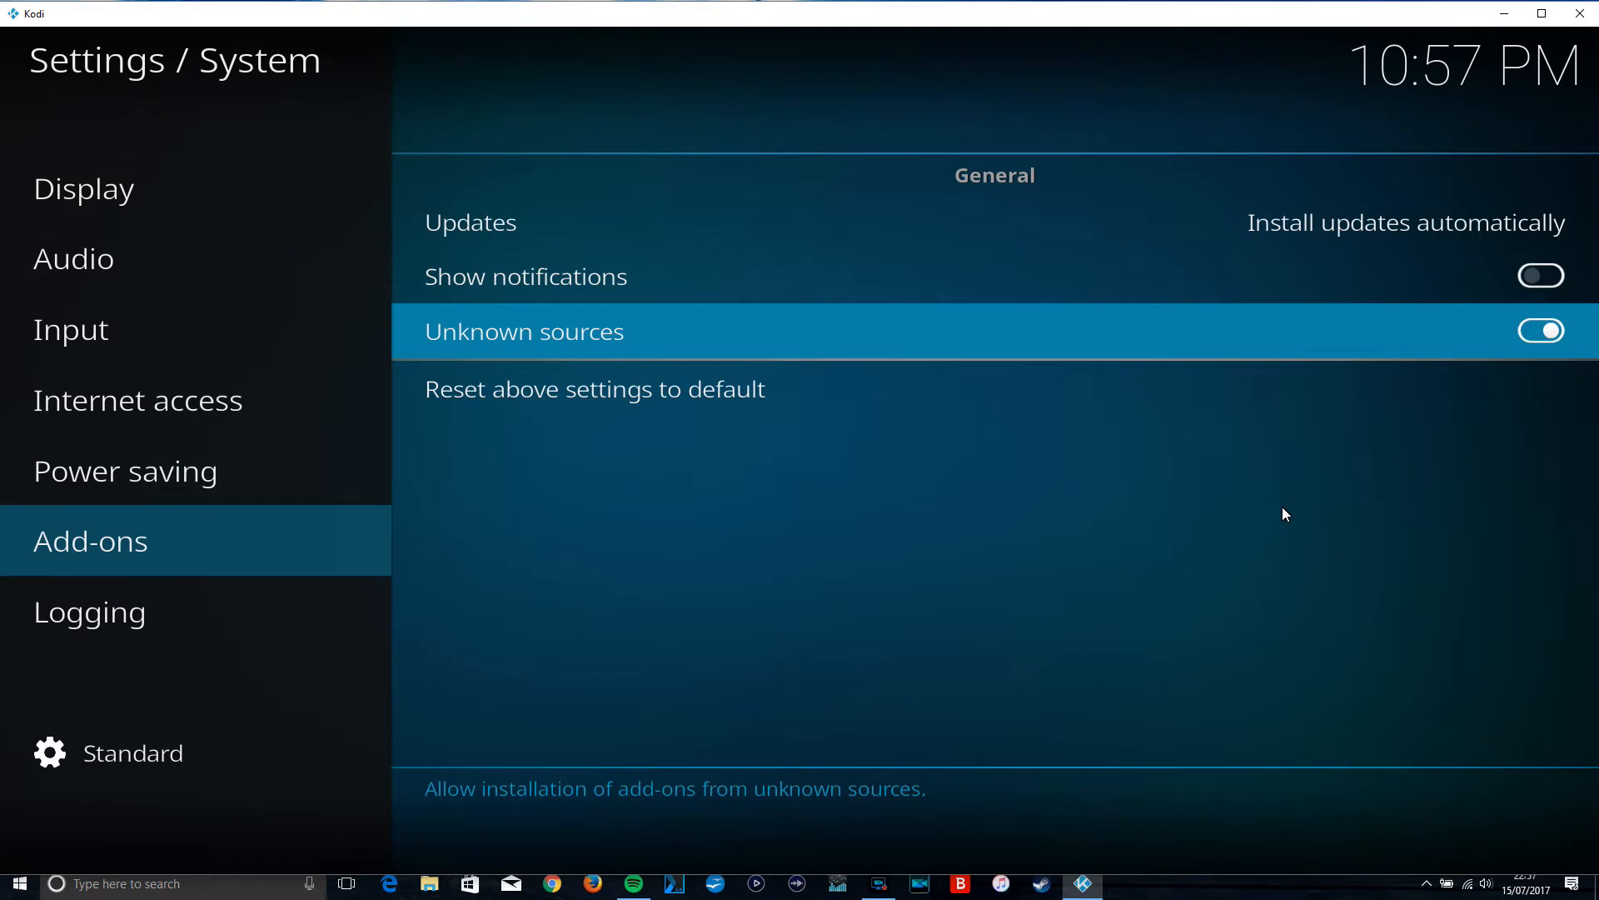
- Leave the System settings and open the File manager
key(Escape)
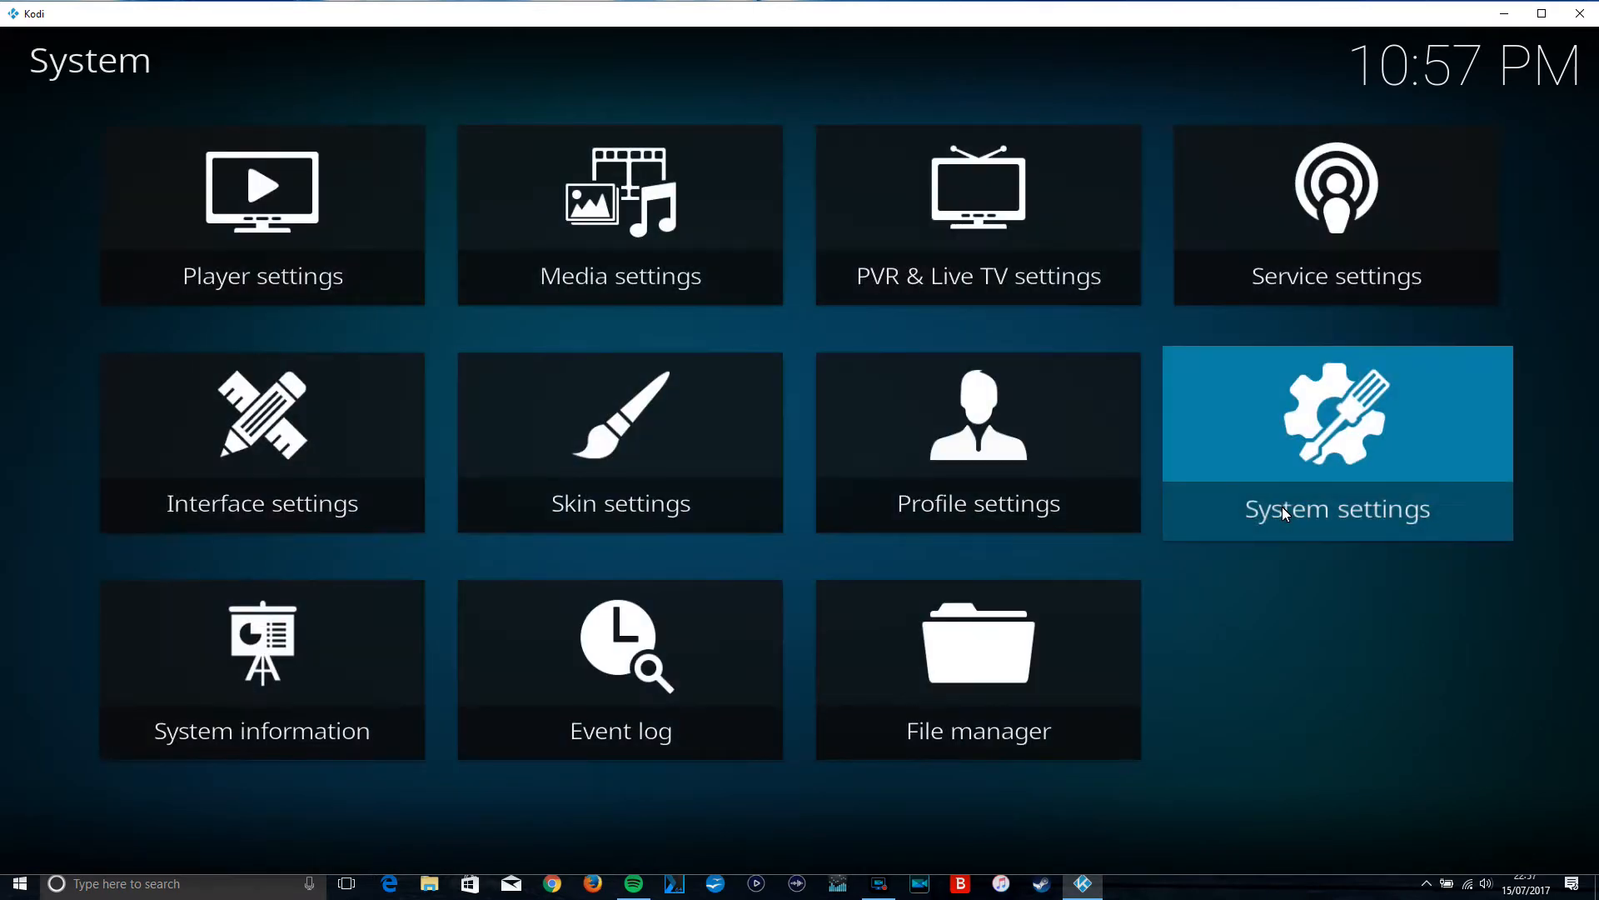
key(Left)
key(Down)
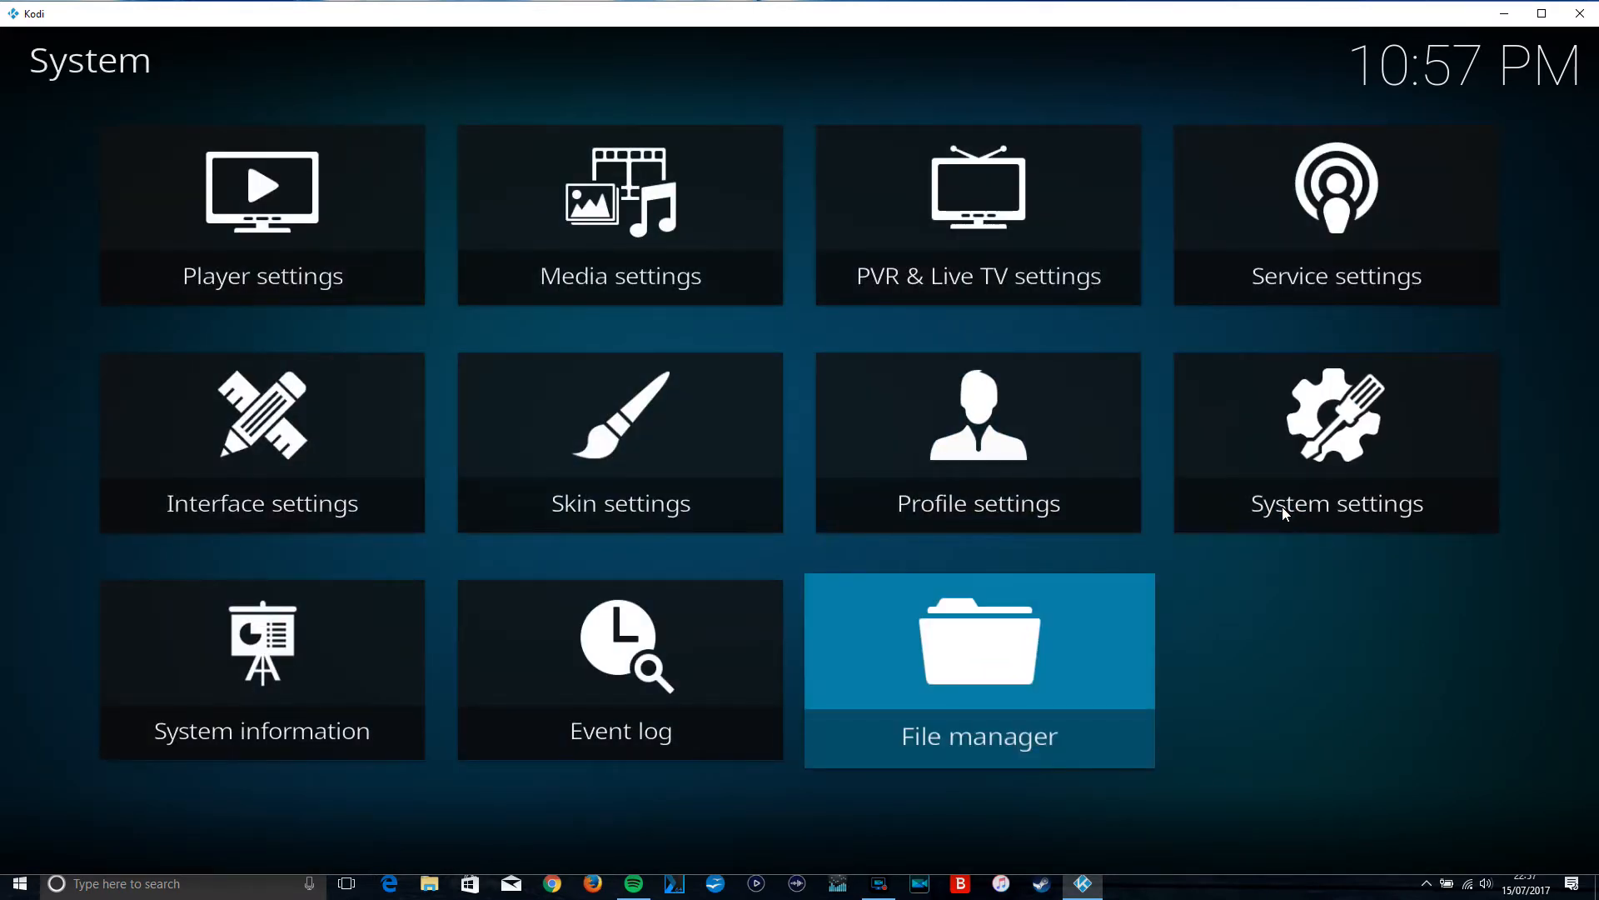
key(Return)
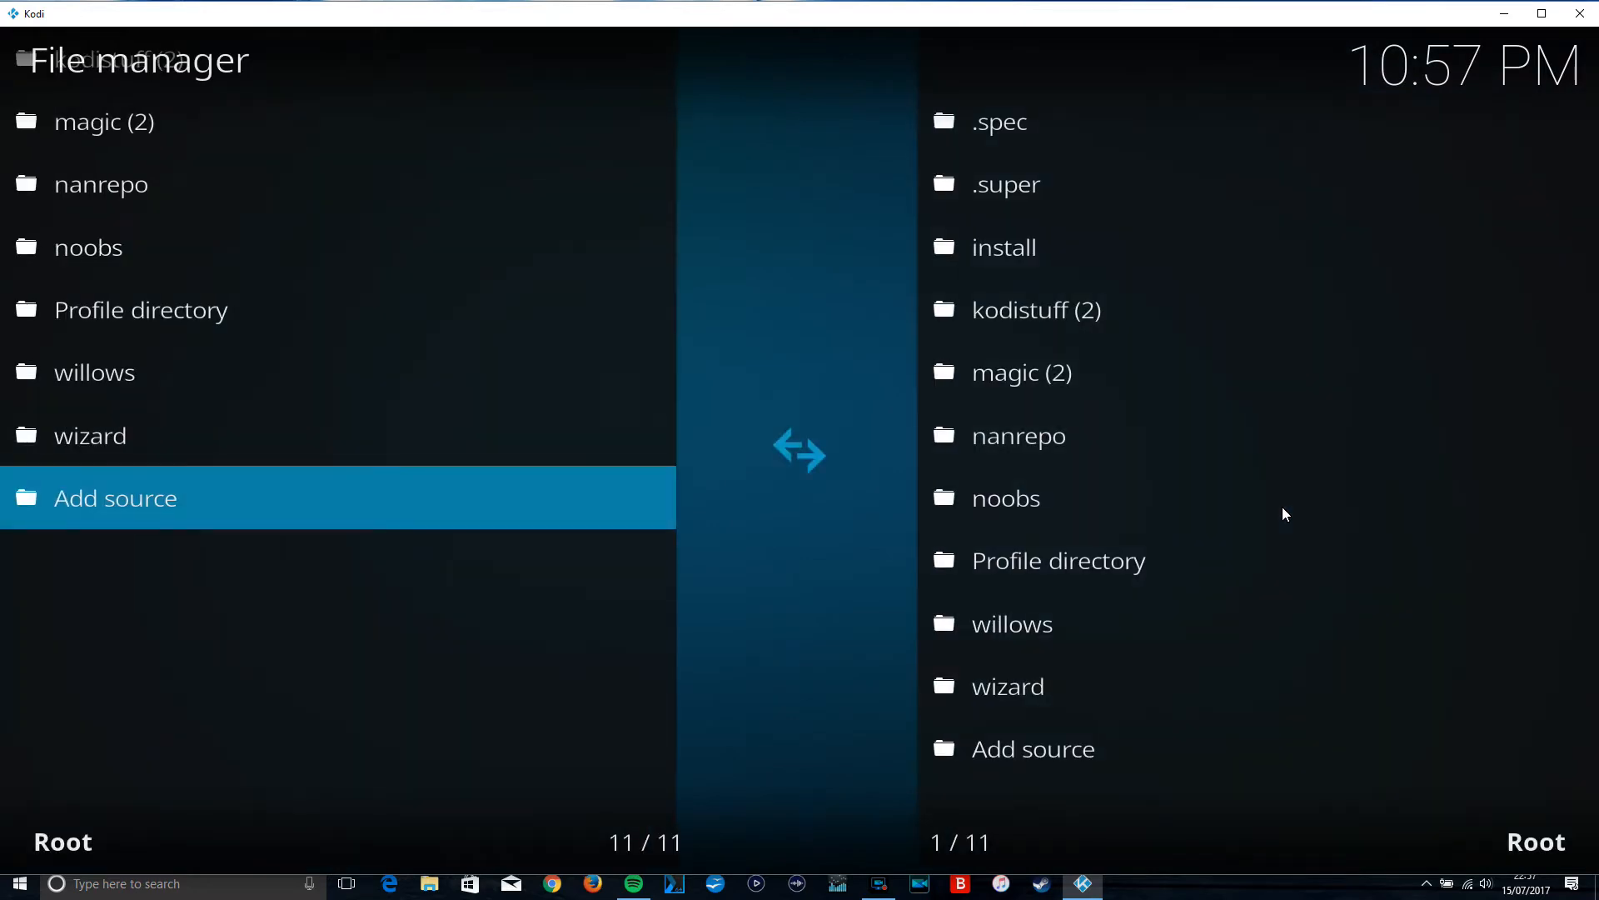
key(Return)
key(Return)
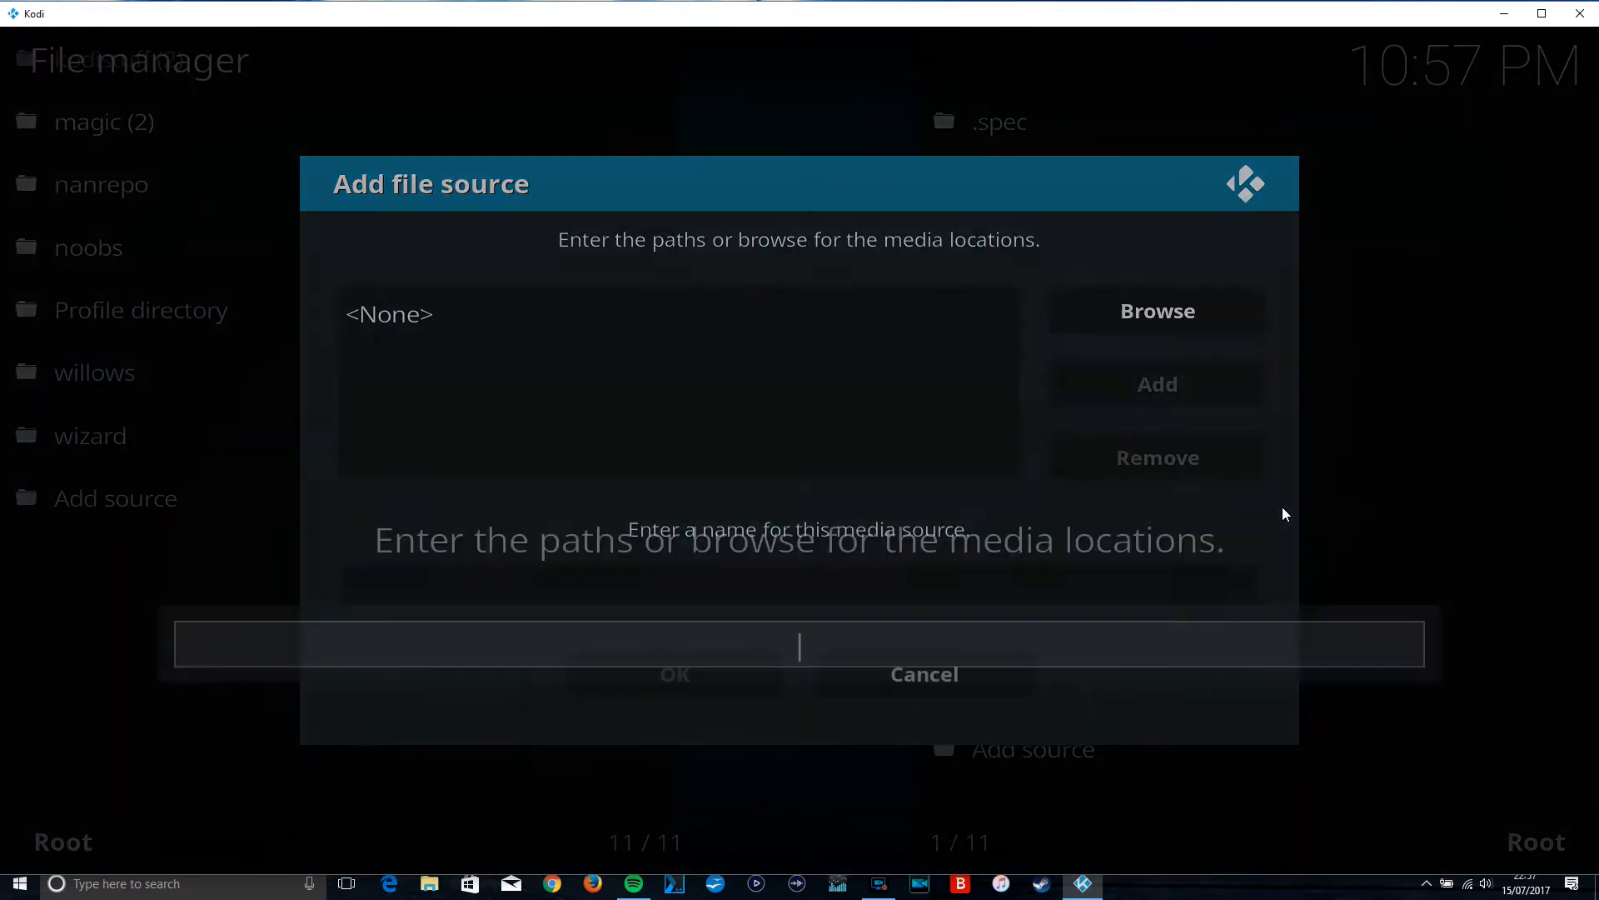
text(http)
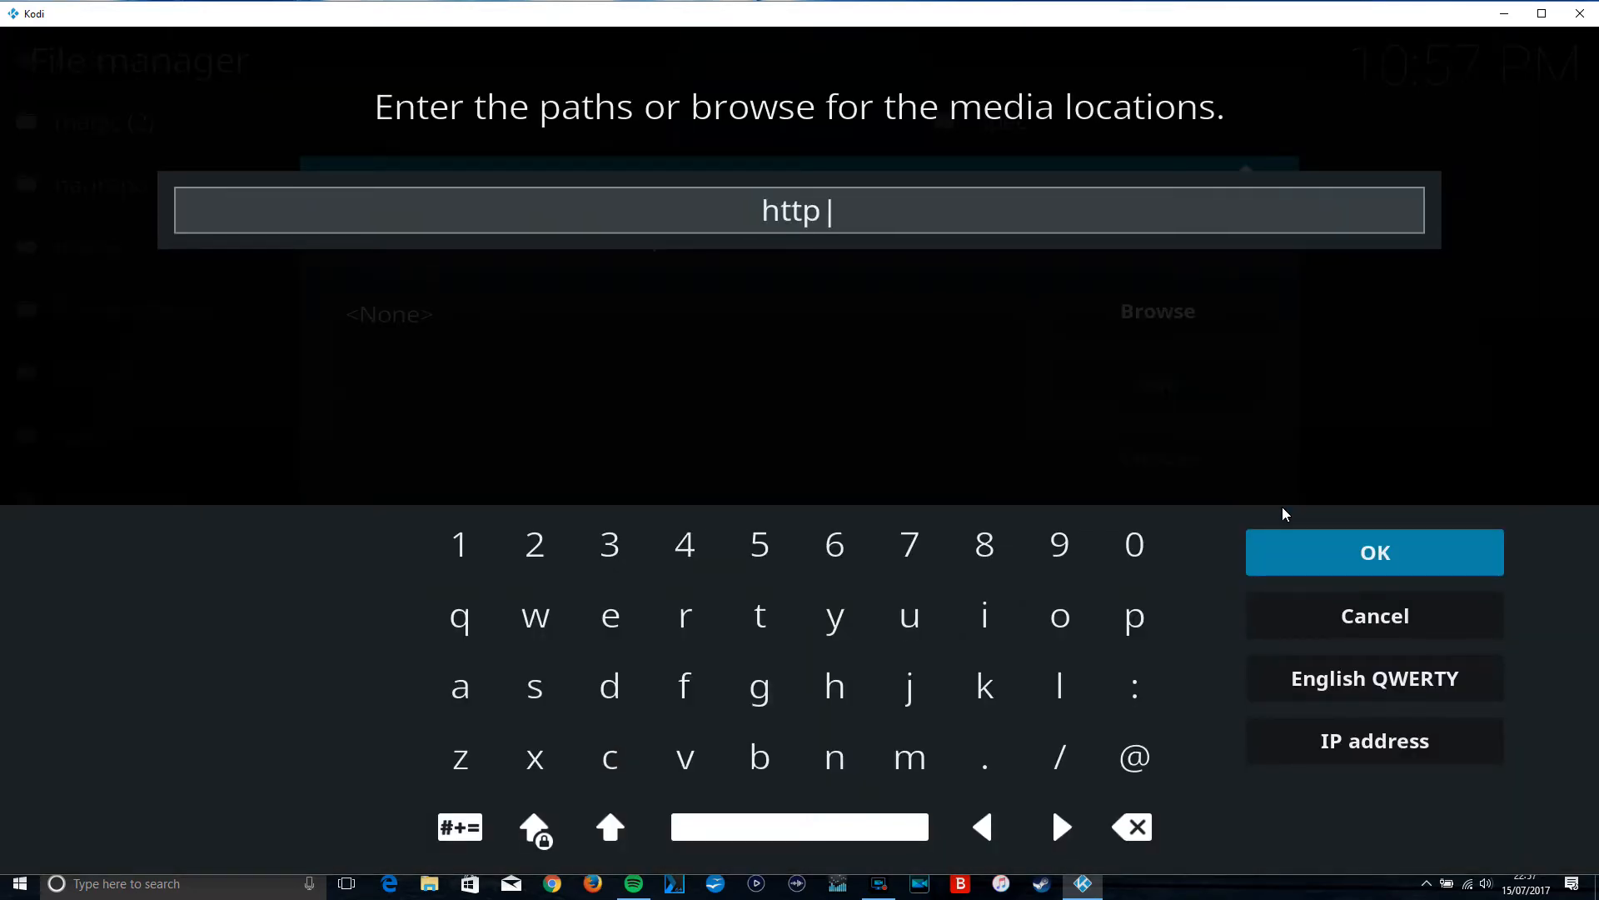
text(://)
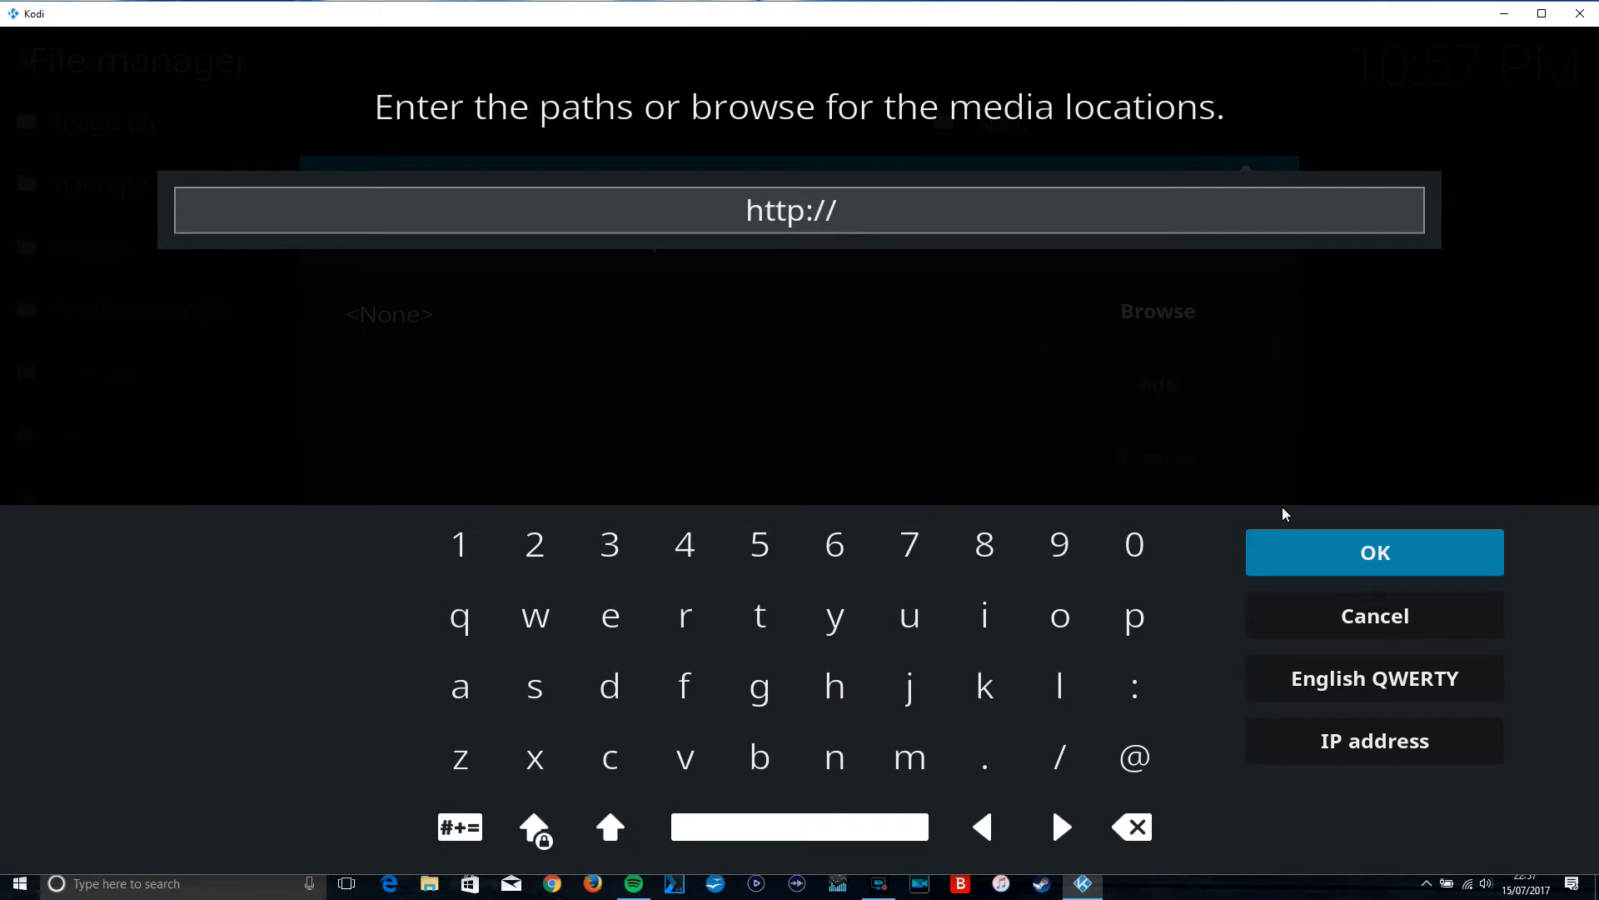
text(mediar)
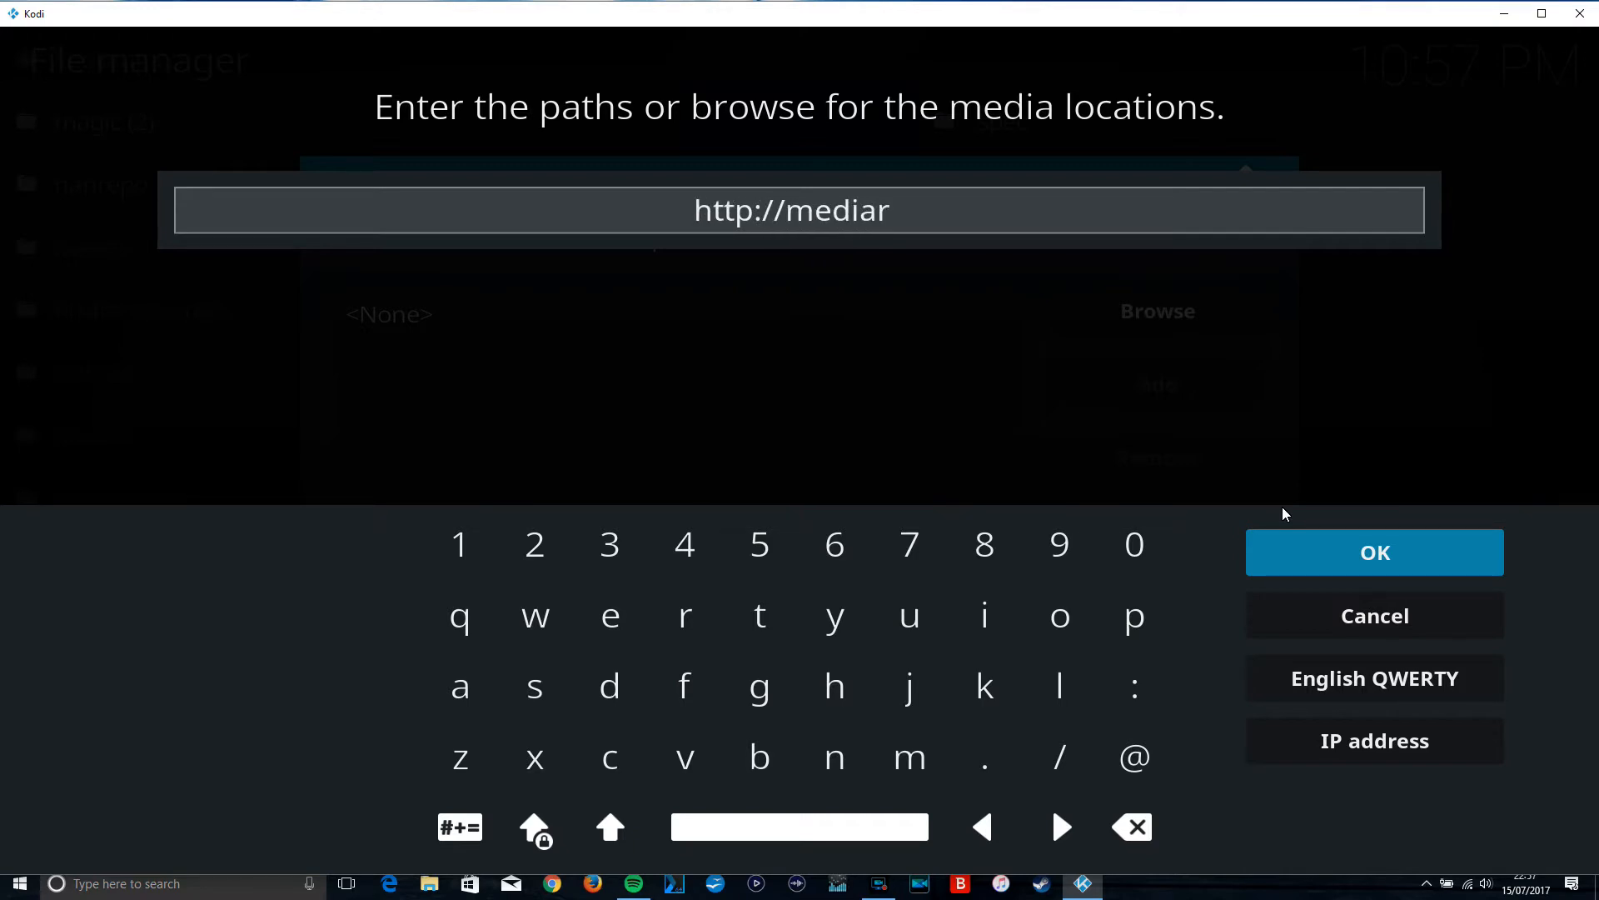
text(epos.net)
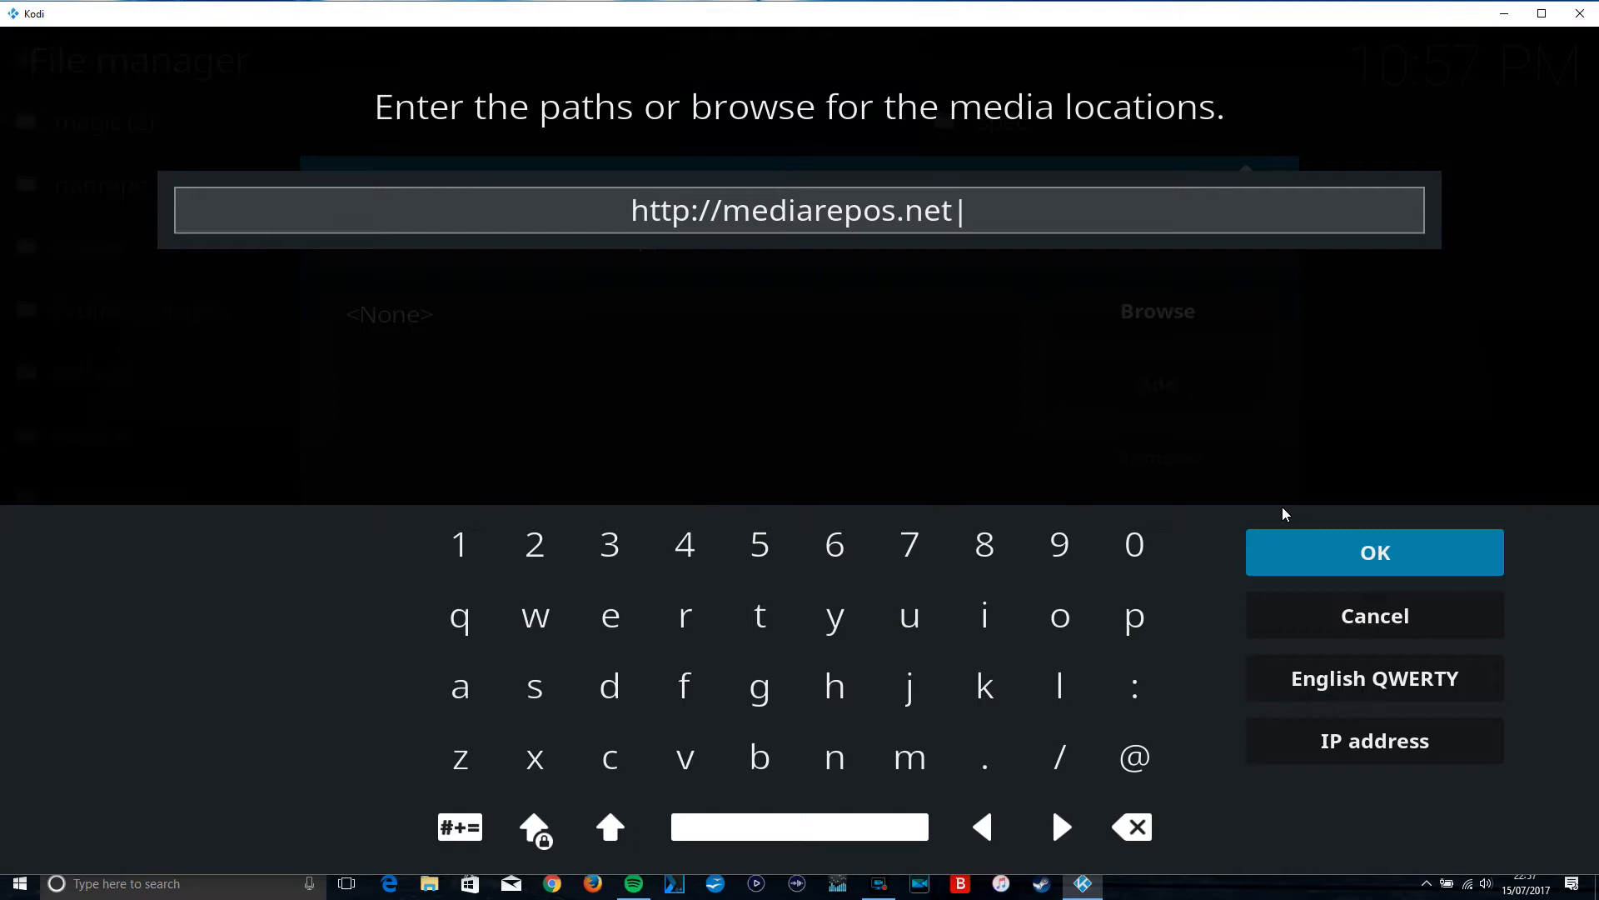
text(/tco)
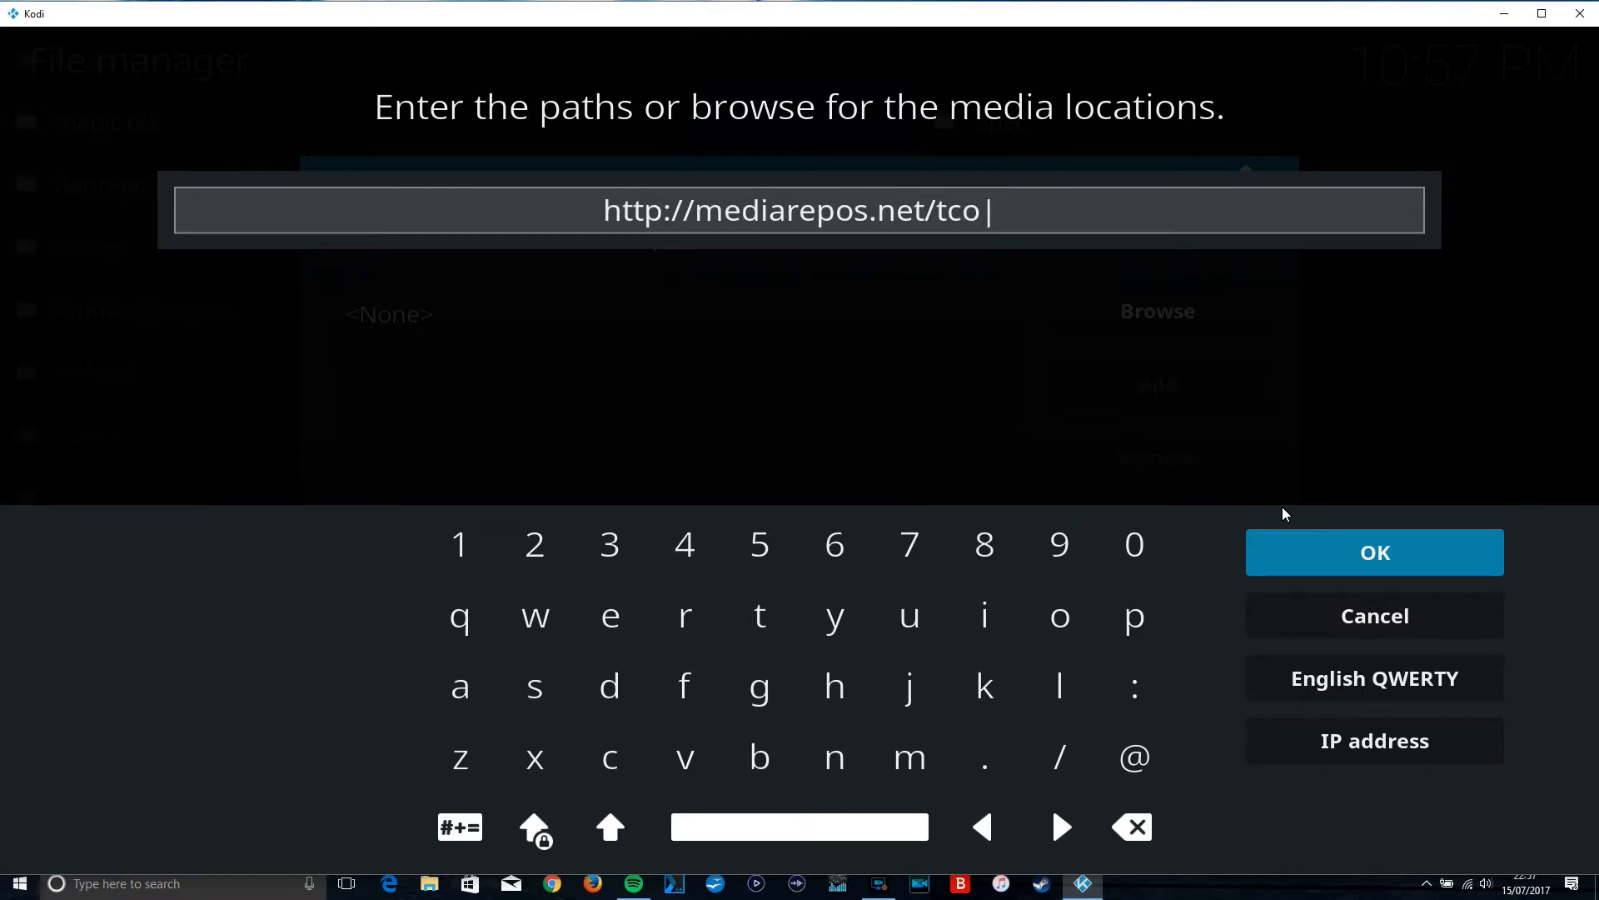
key(Return)
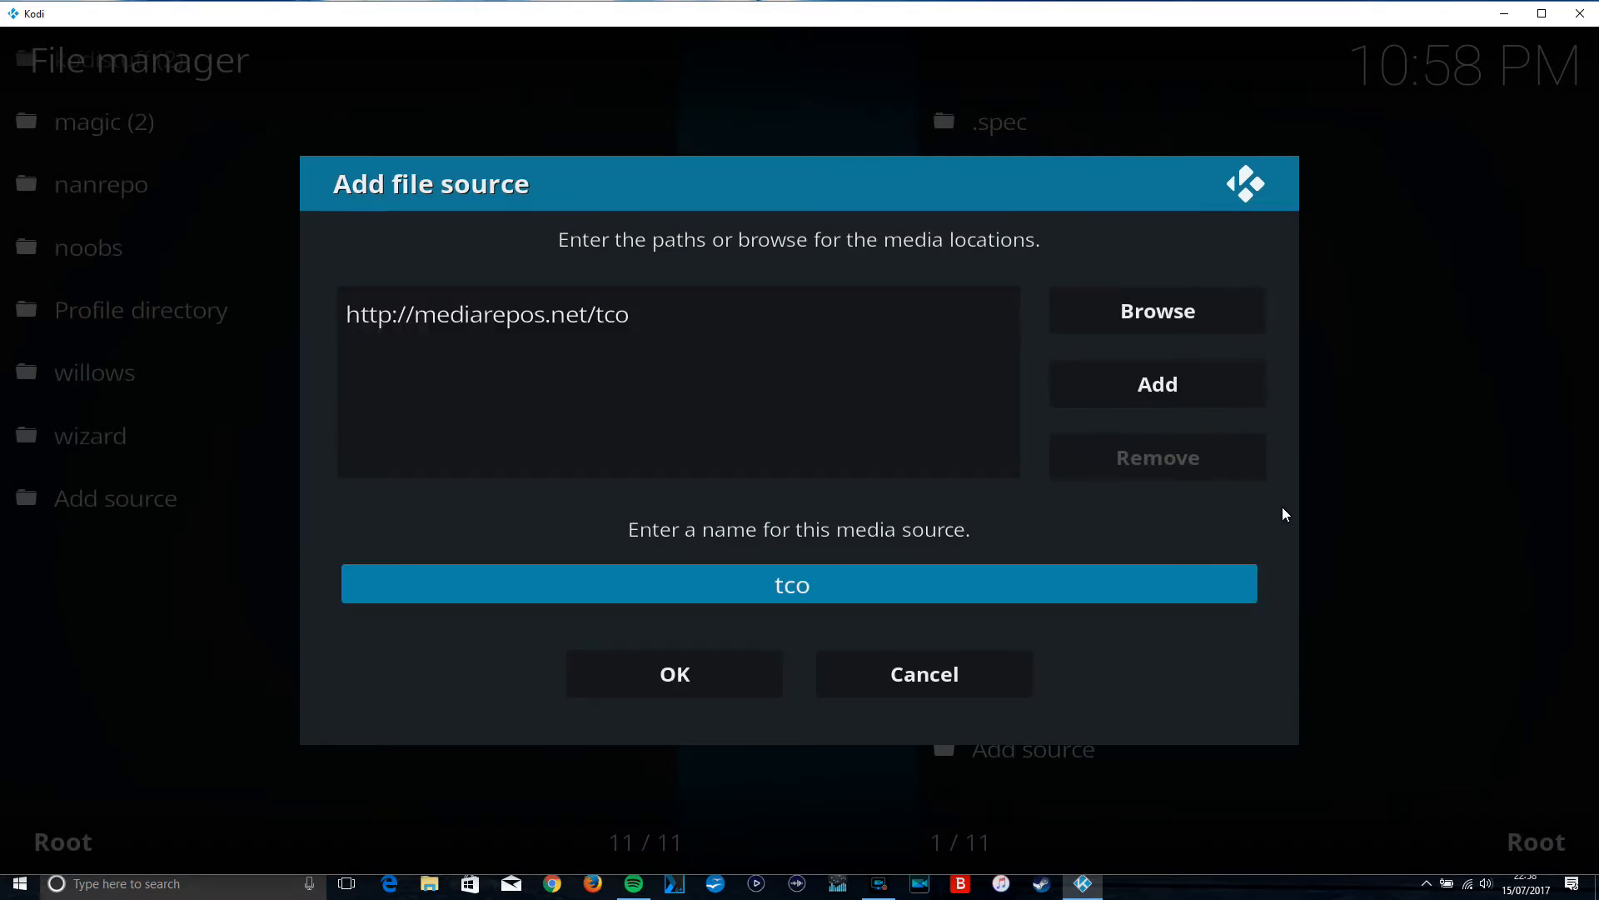
key(Down)
key(Return)
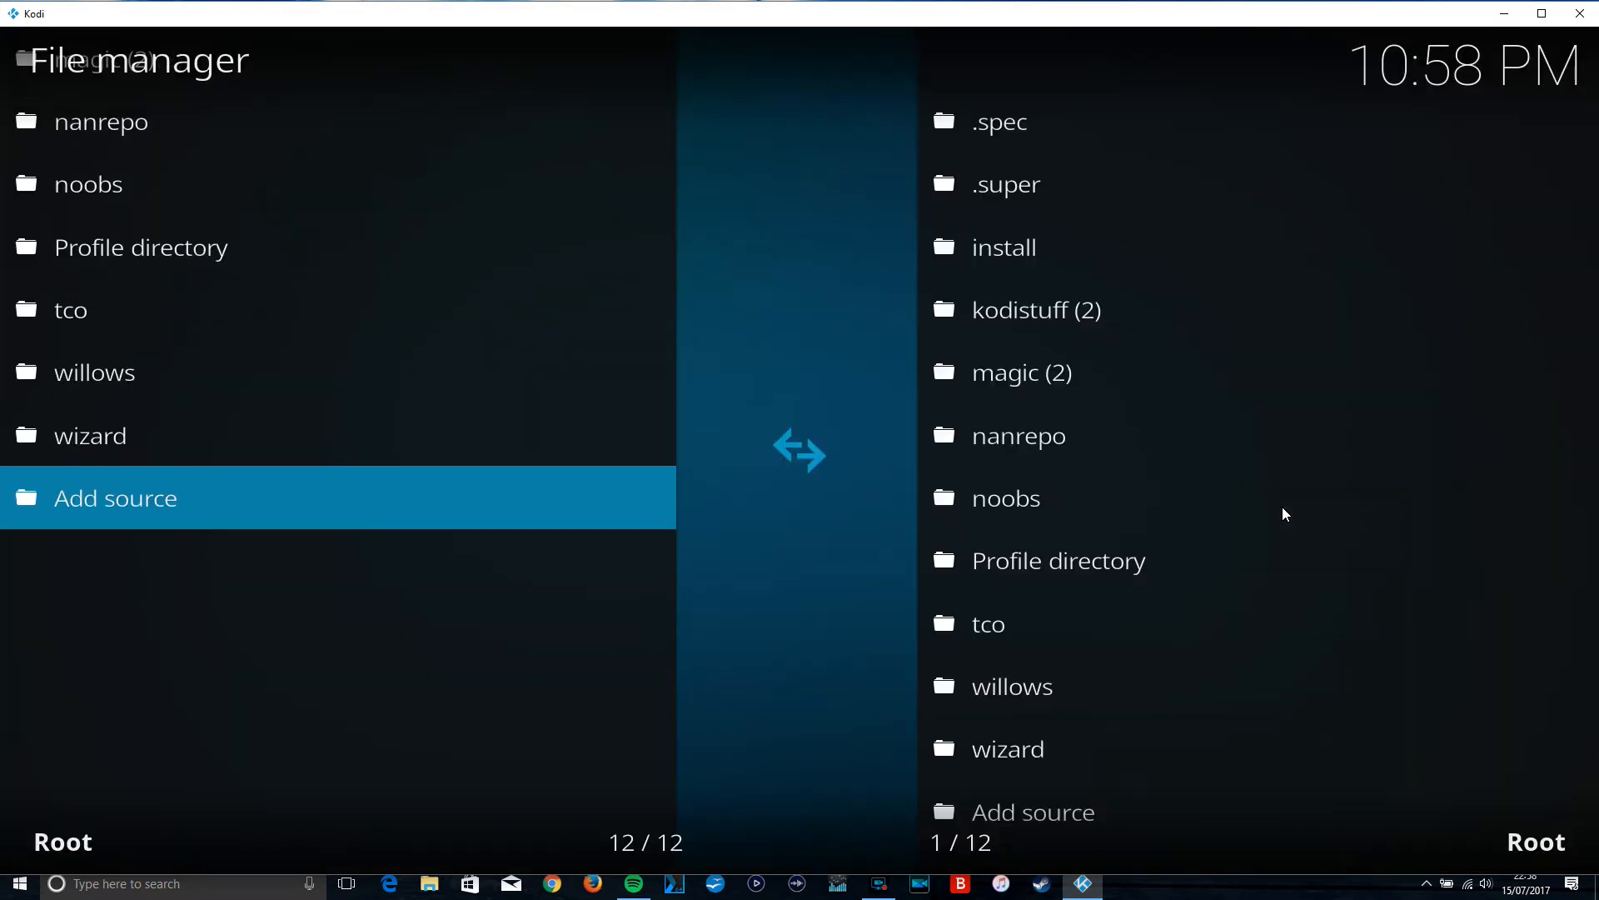
- Return to the home screen and open the add-on browser from the Add-ons section
key(Escape)
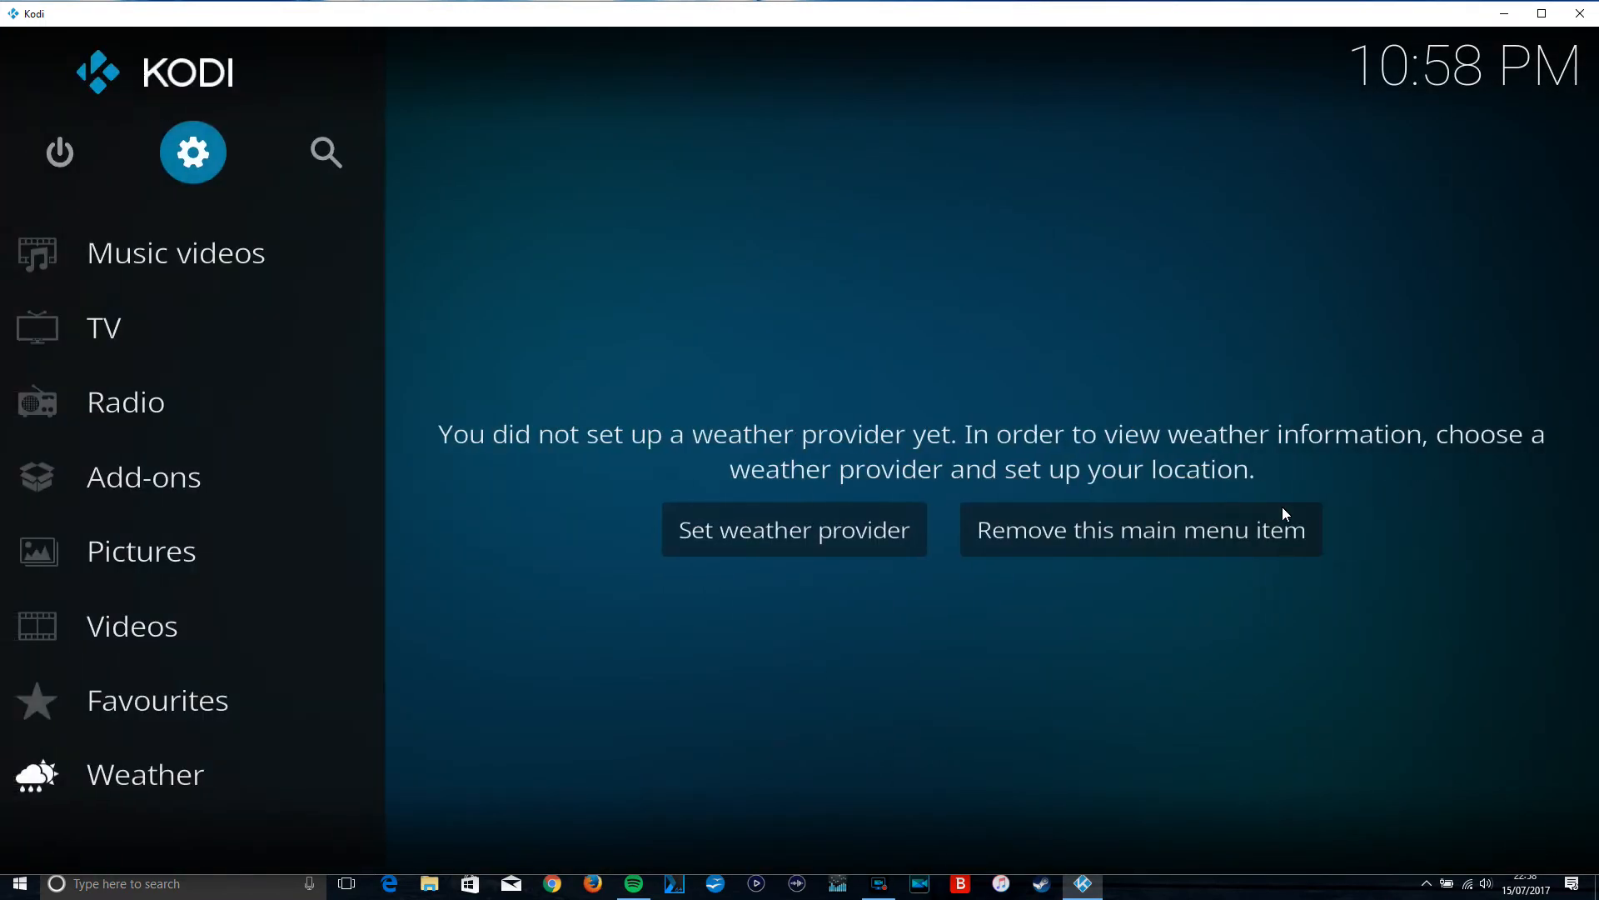
key(Down)
key(Down)
key(Down)
key(Down)
key(Down)
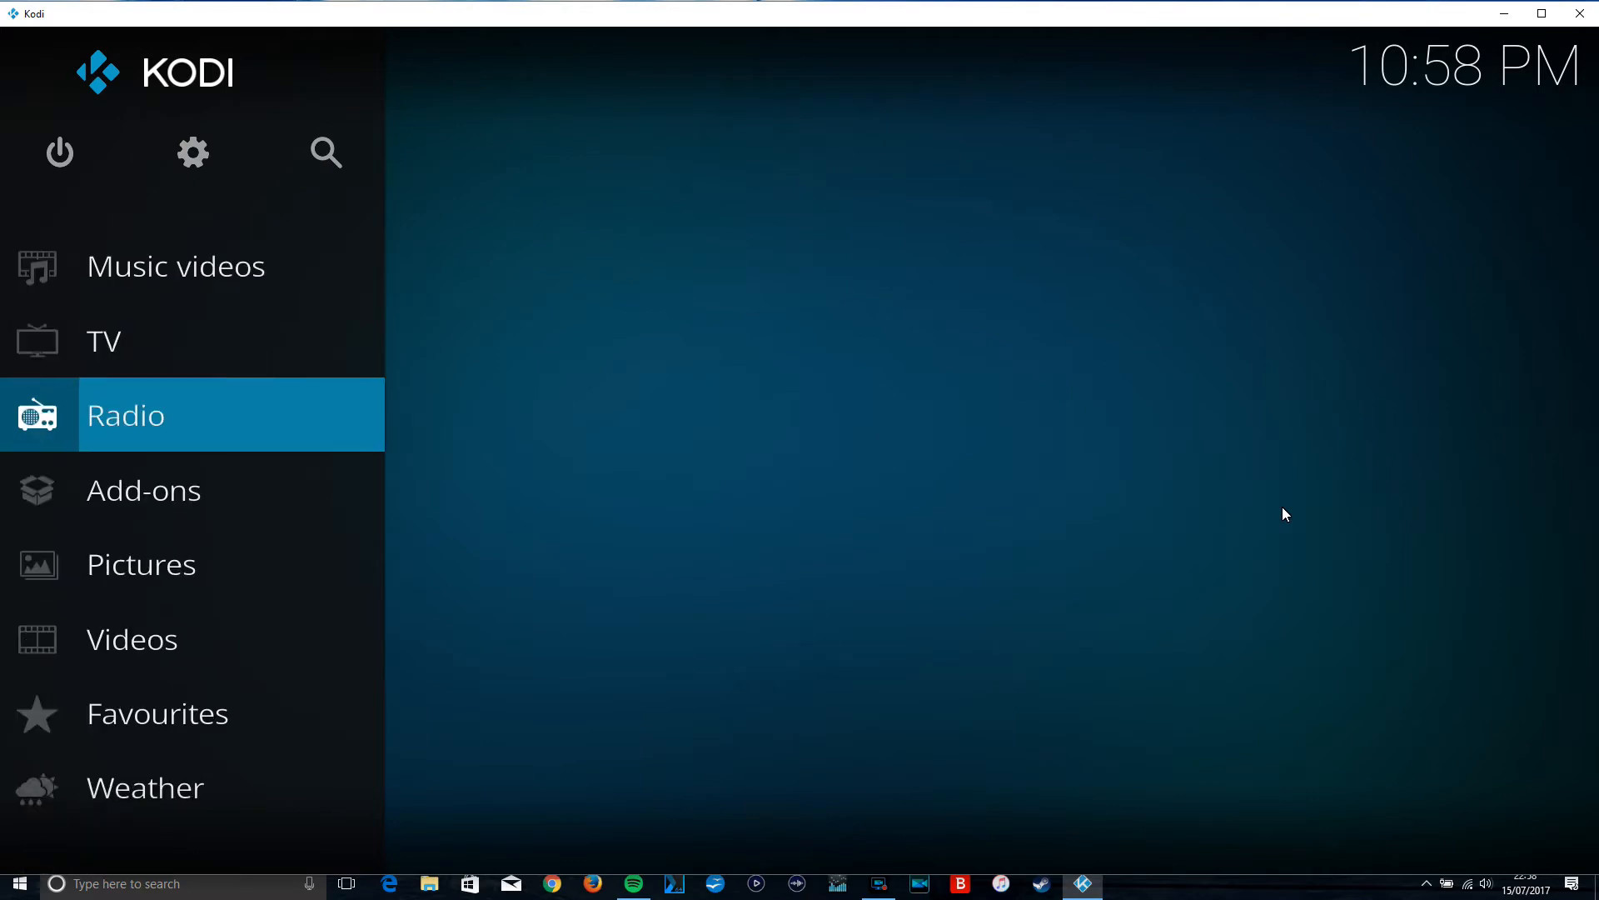
key(Return)
key(Down)
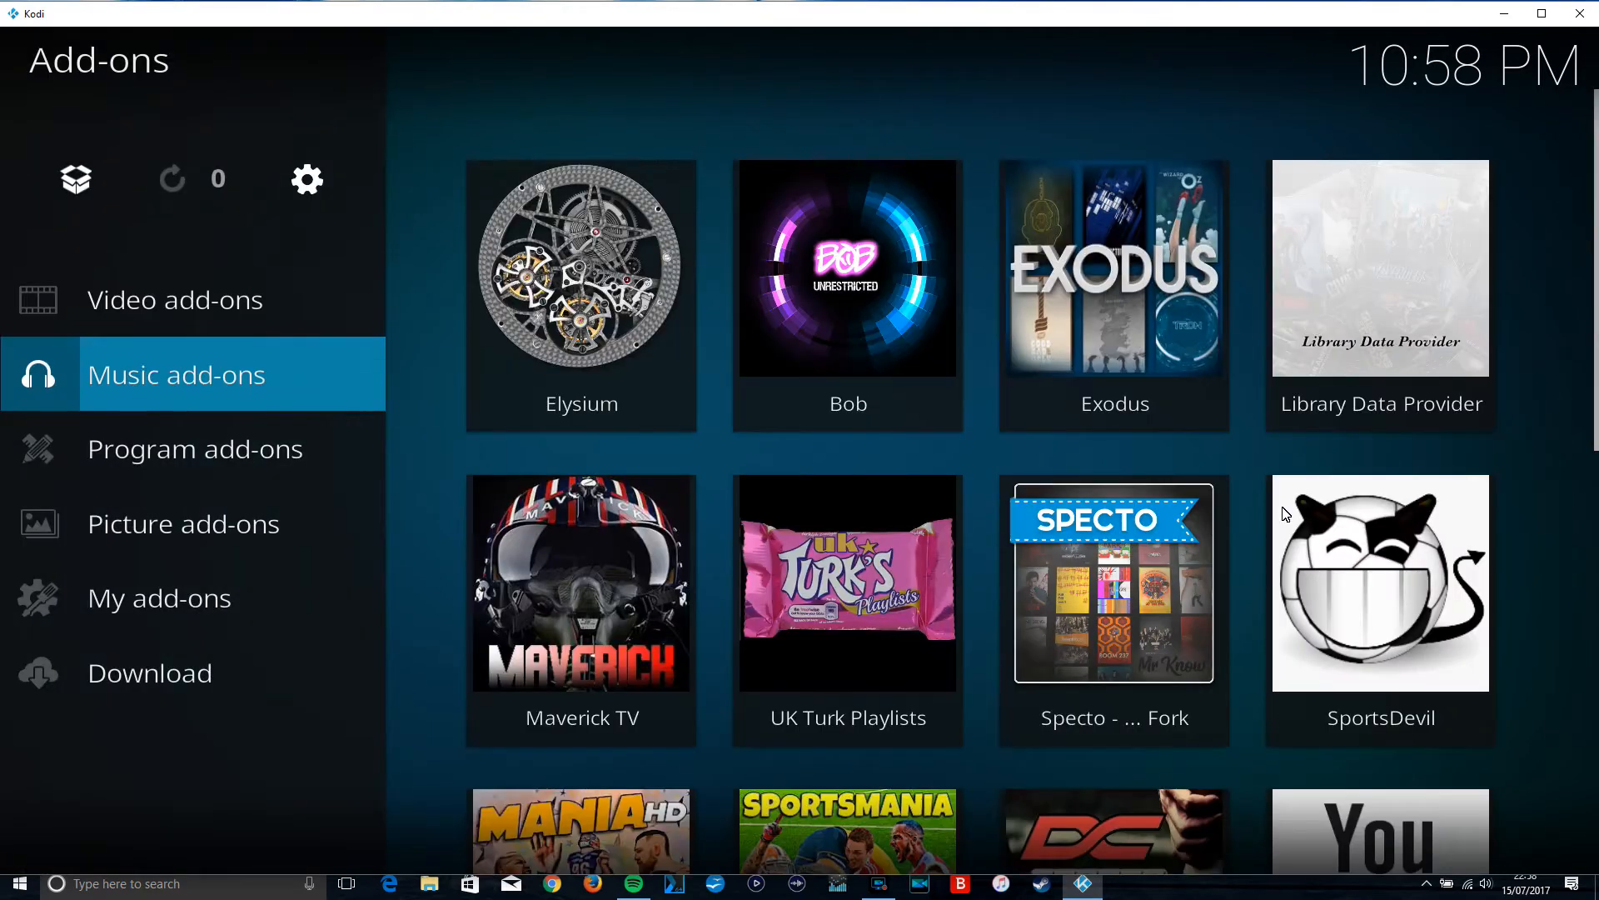
key(Up)
key(Up)
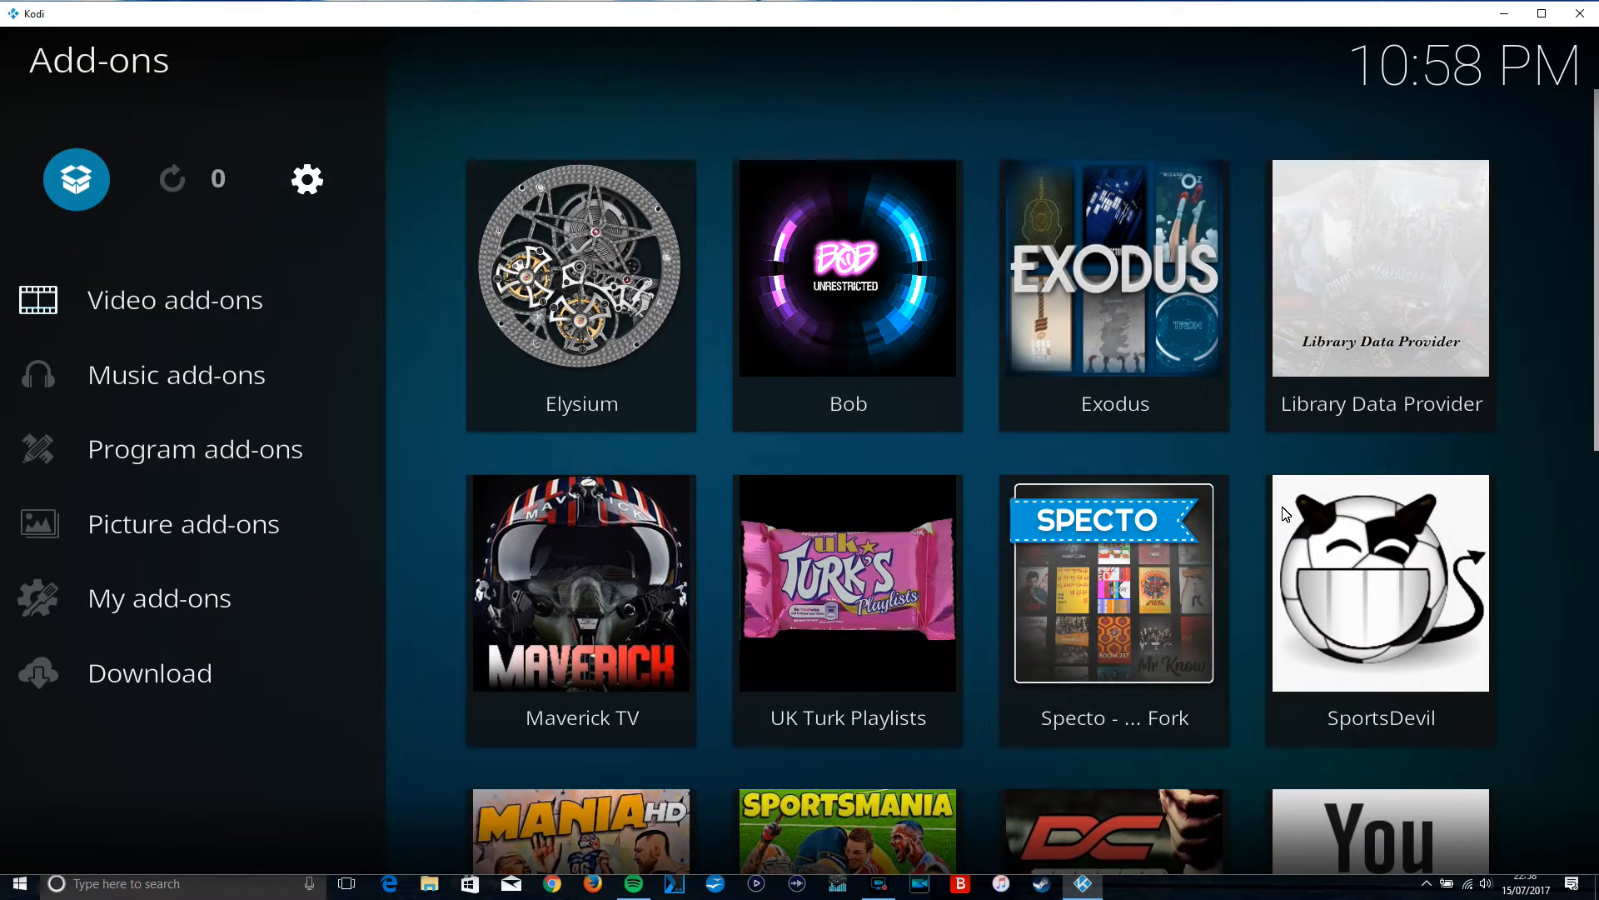
key(Return)
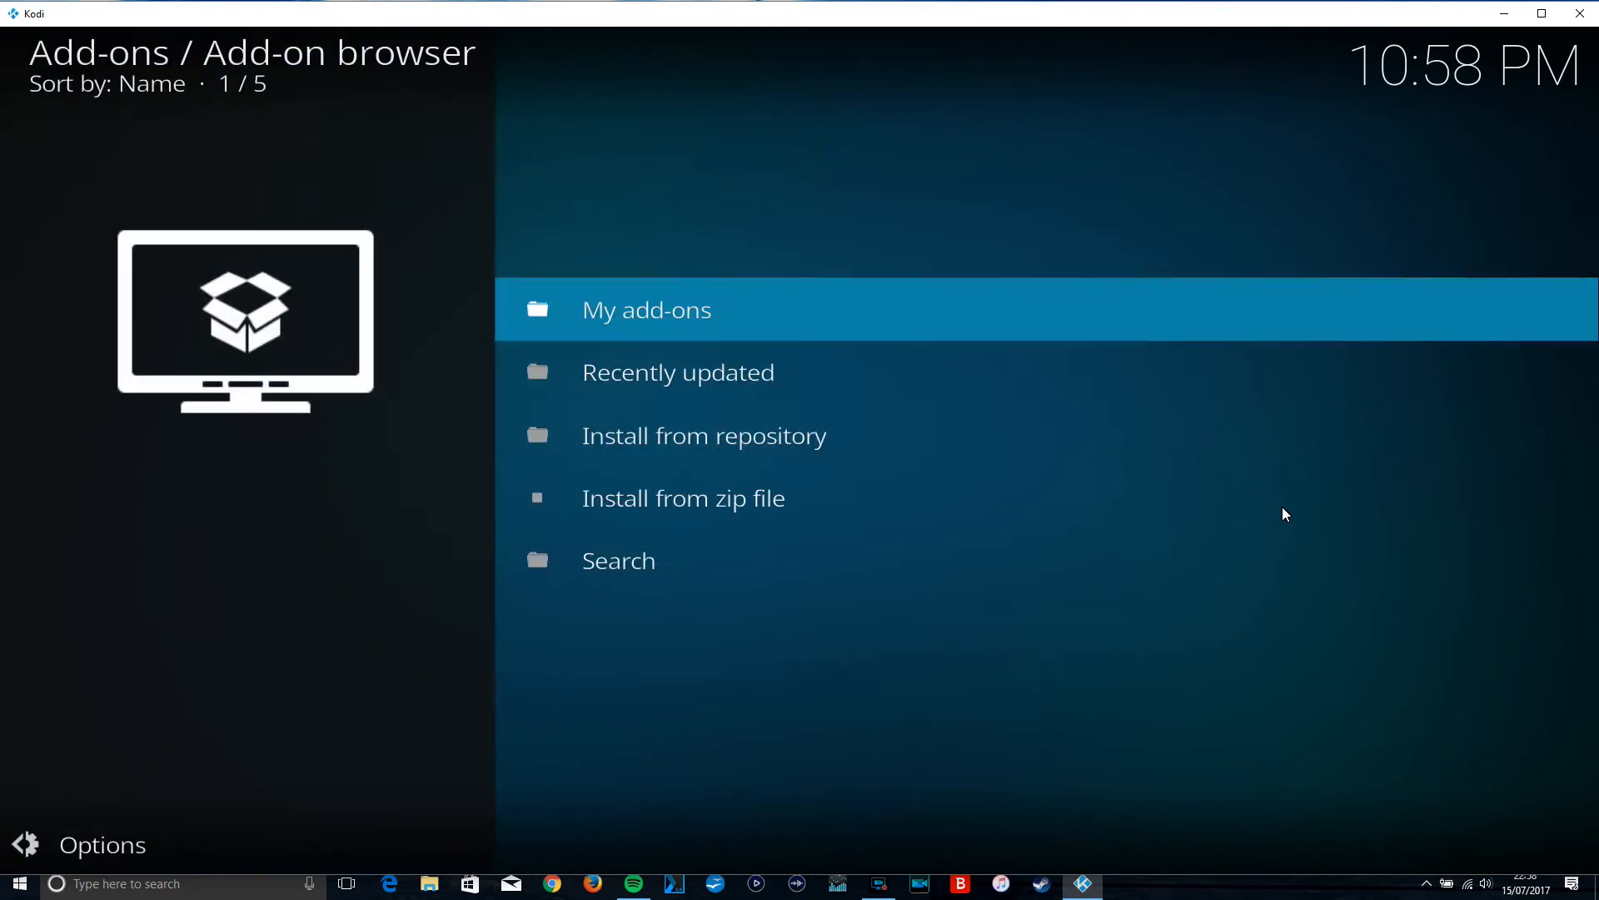
- Start installing from a zip file and open the tco source
key(Down)
key(Down)
key(Down)
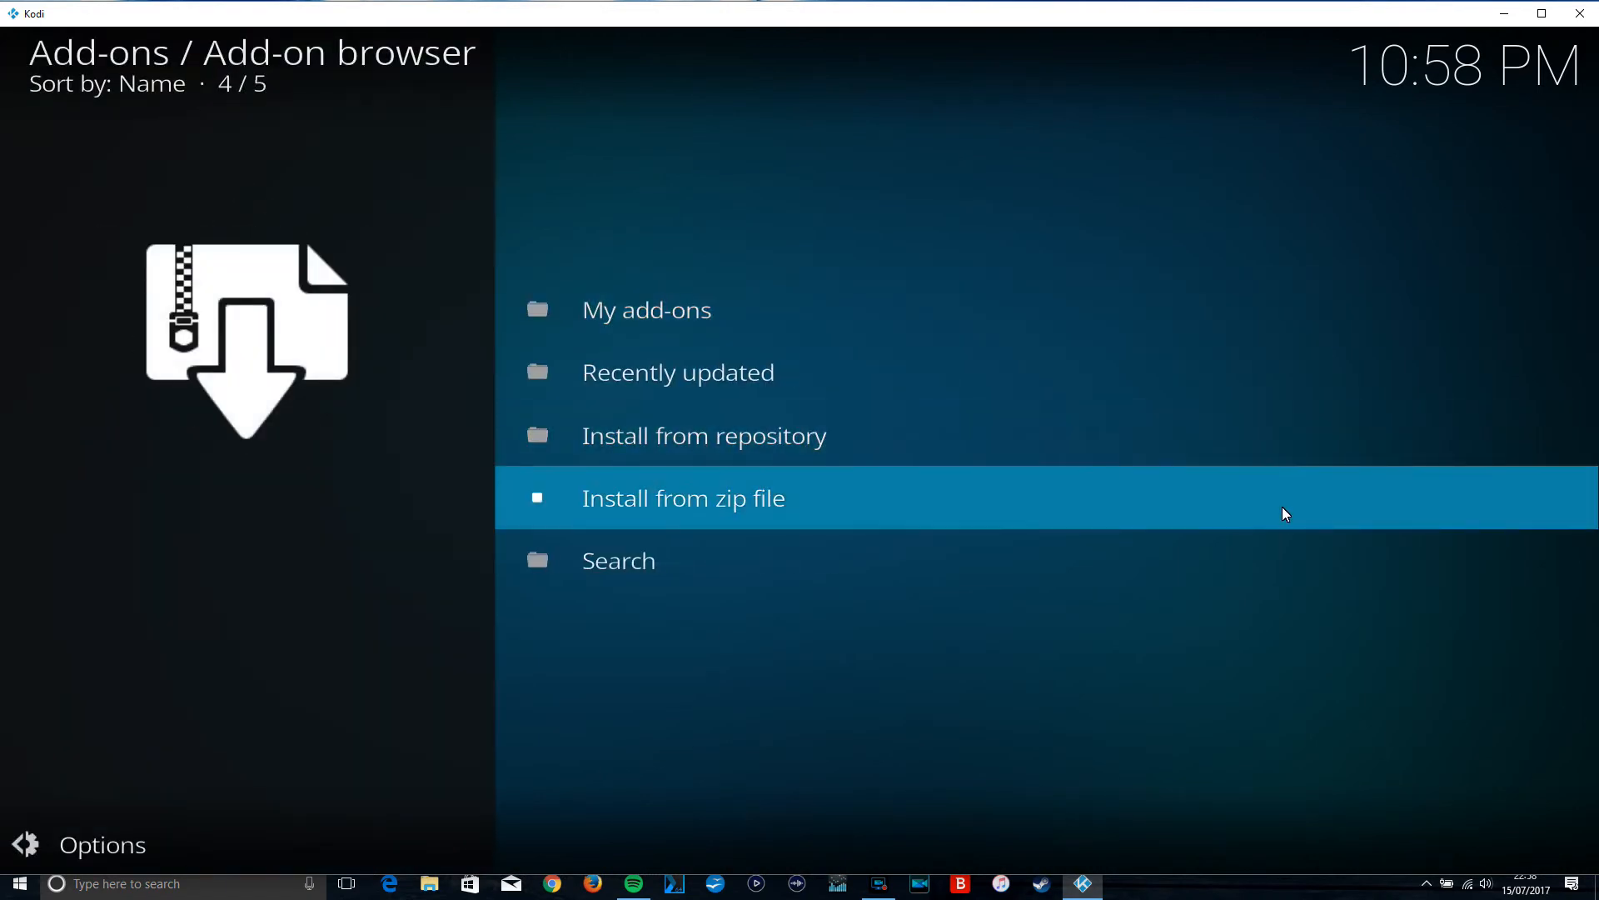
key(Return)
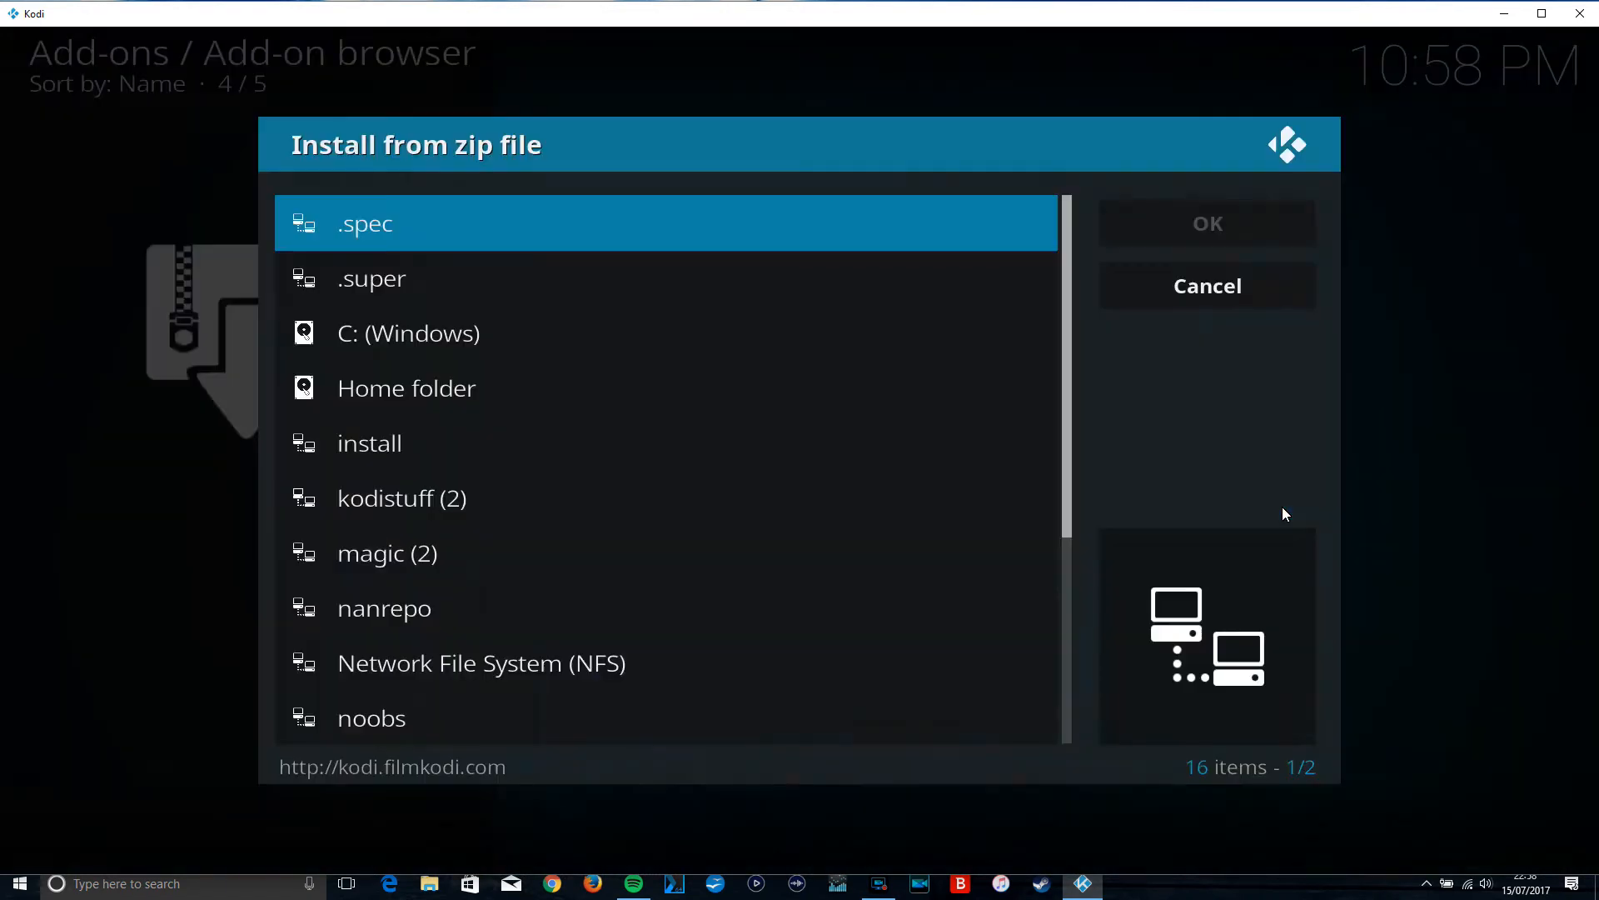
key(Down)
key(Down)
key(Down)
key(Down)
key(Down)
key(Down)
key(Down)
key(Down)
key(Down)
key(Down)
key(Down)
key(Down)
key(Down)
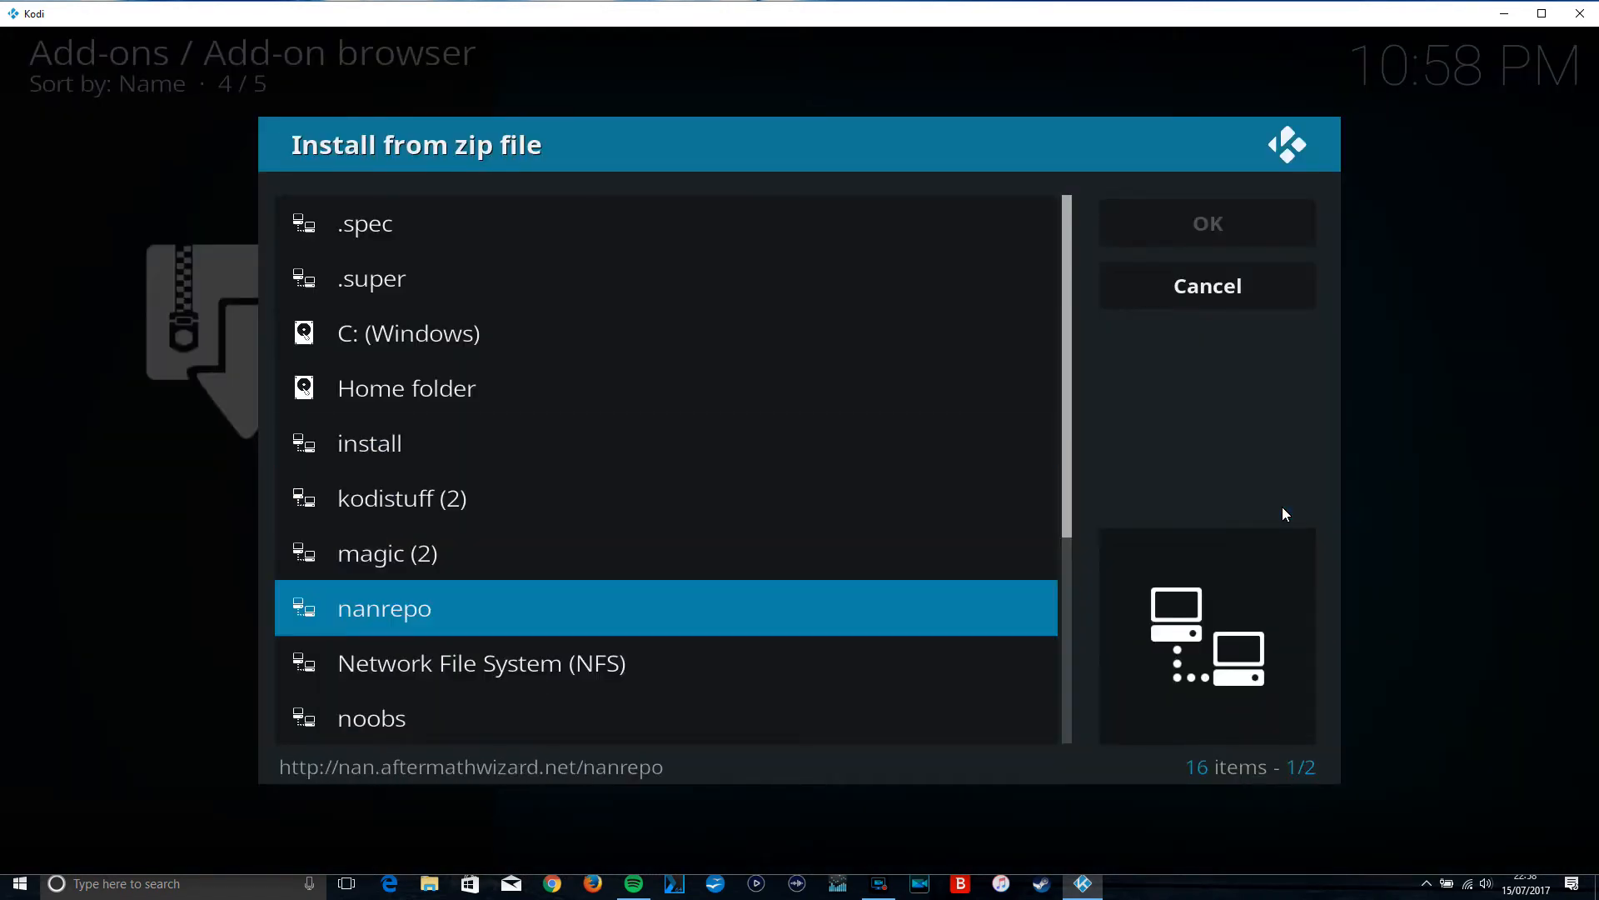
key(Up)
key(Up)
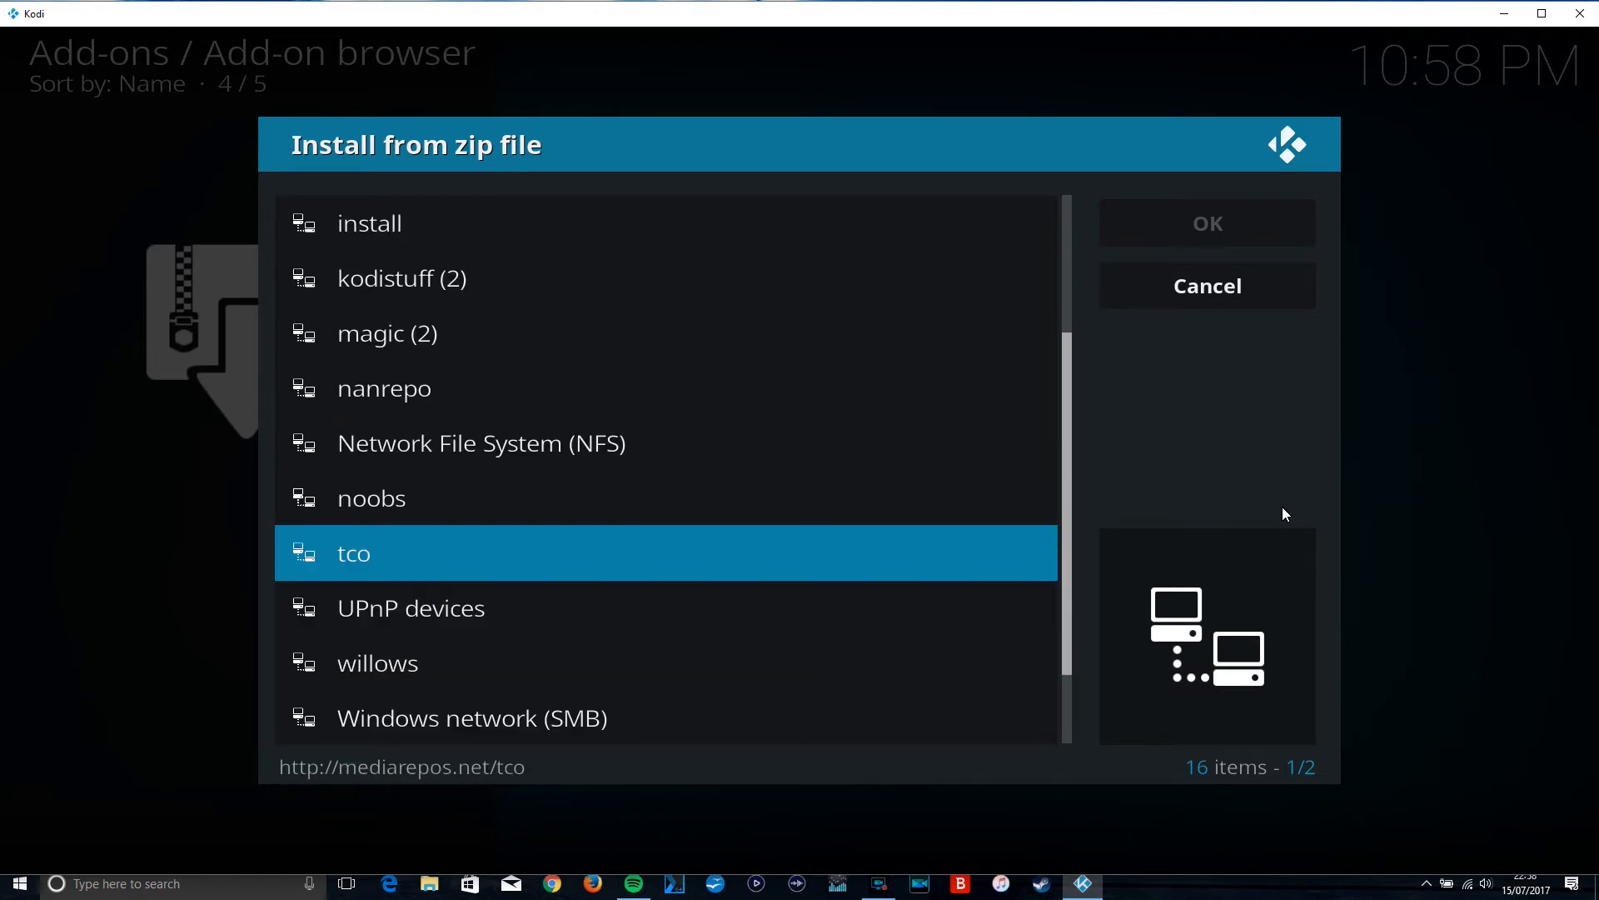
key(Return)
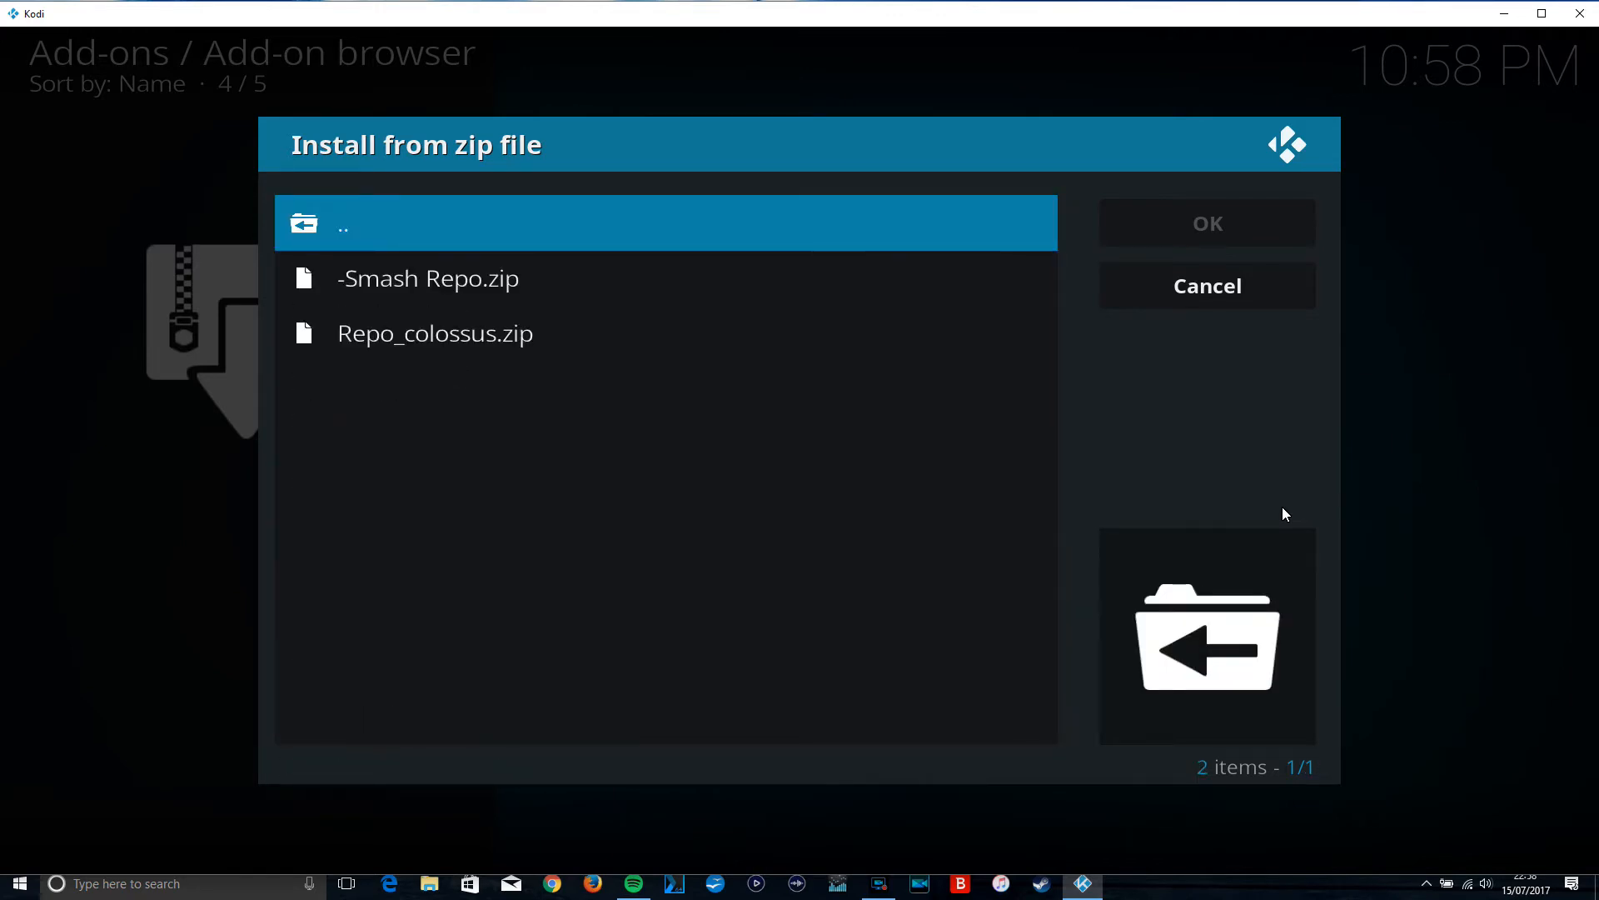
- Install Repo_colossus.zip from the tco source
key(Down)
key(Down)
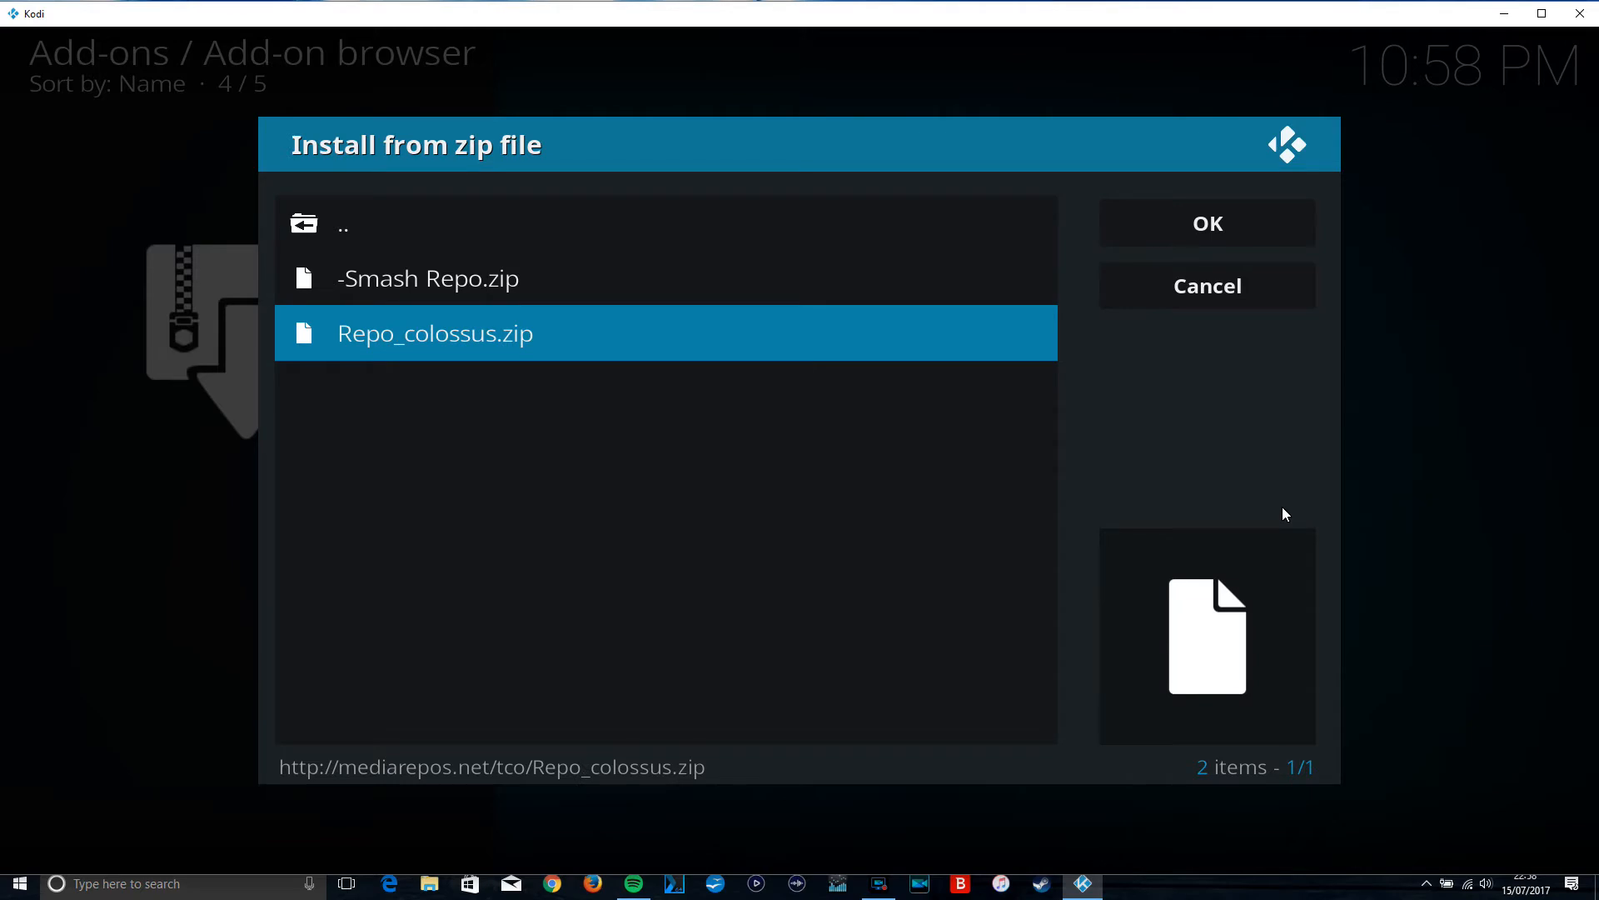
key(Return)
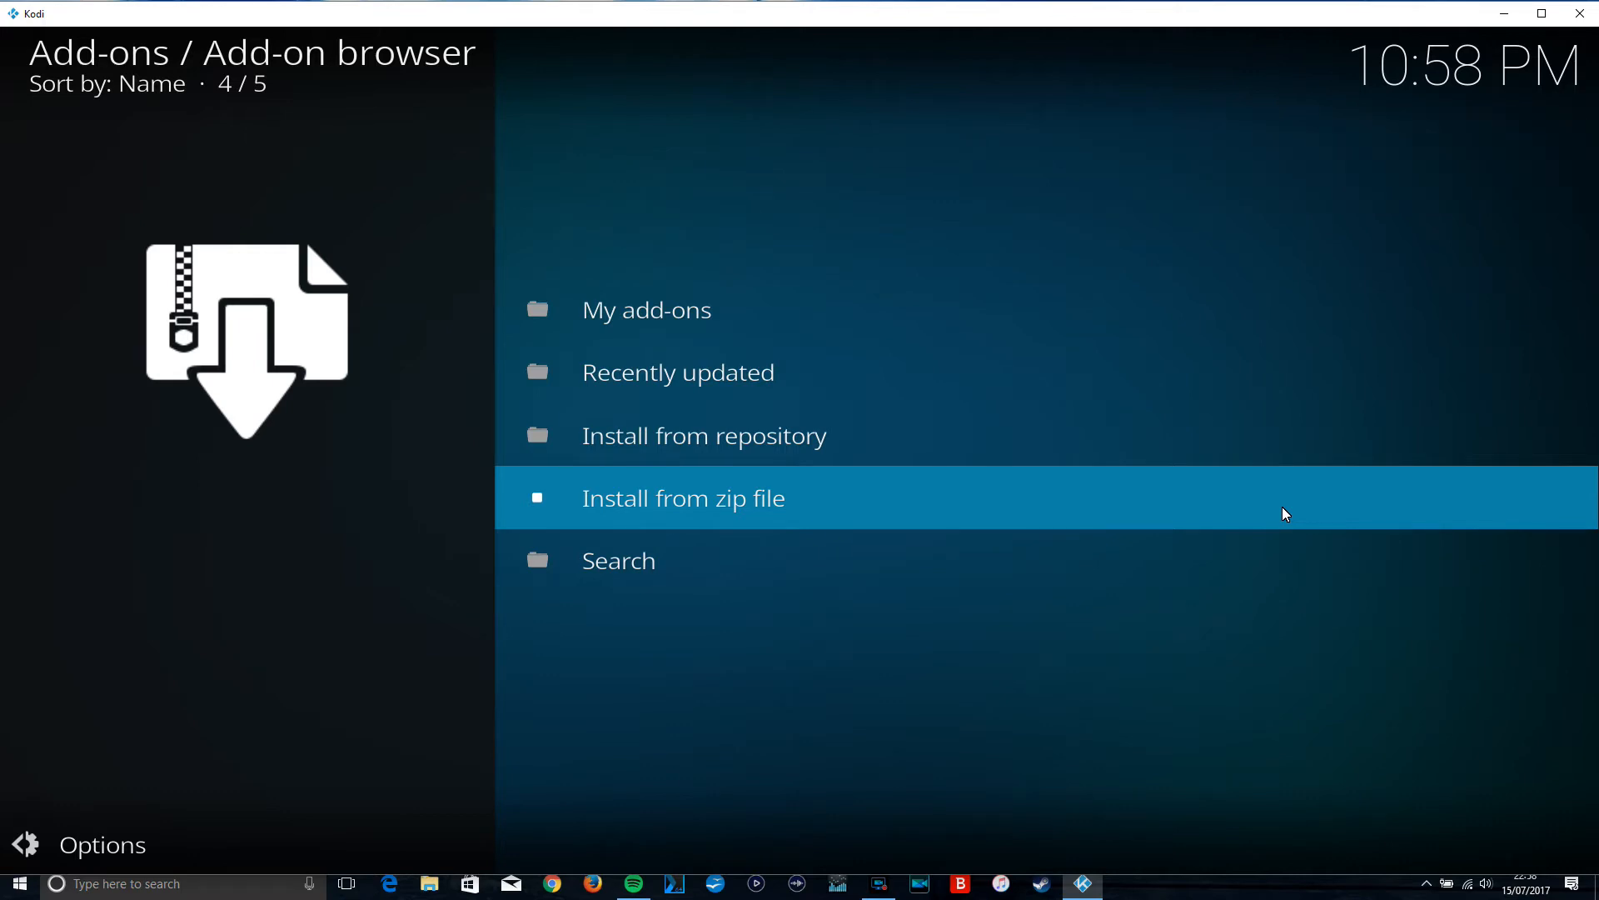
- Open the Colossal Repository among the repositories available for installing add-ons
key(Up)
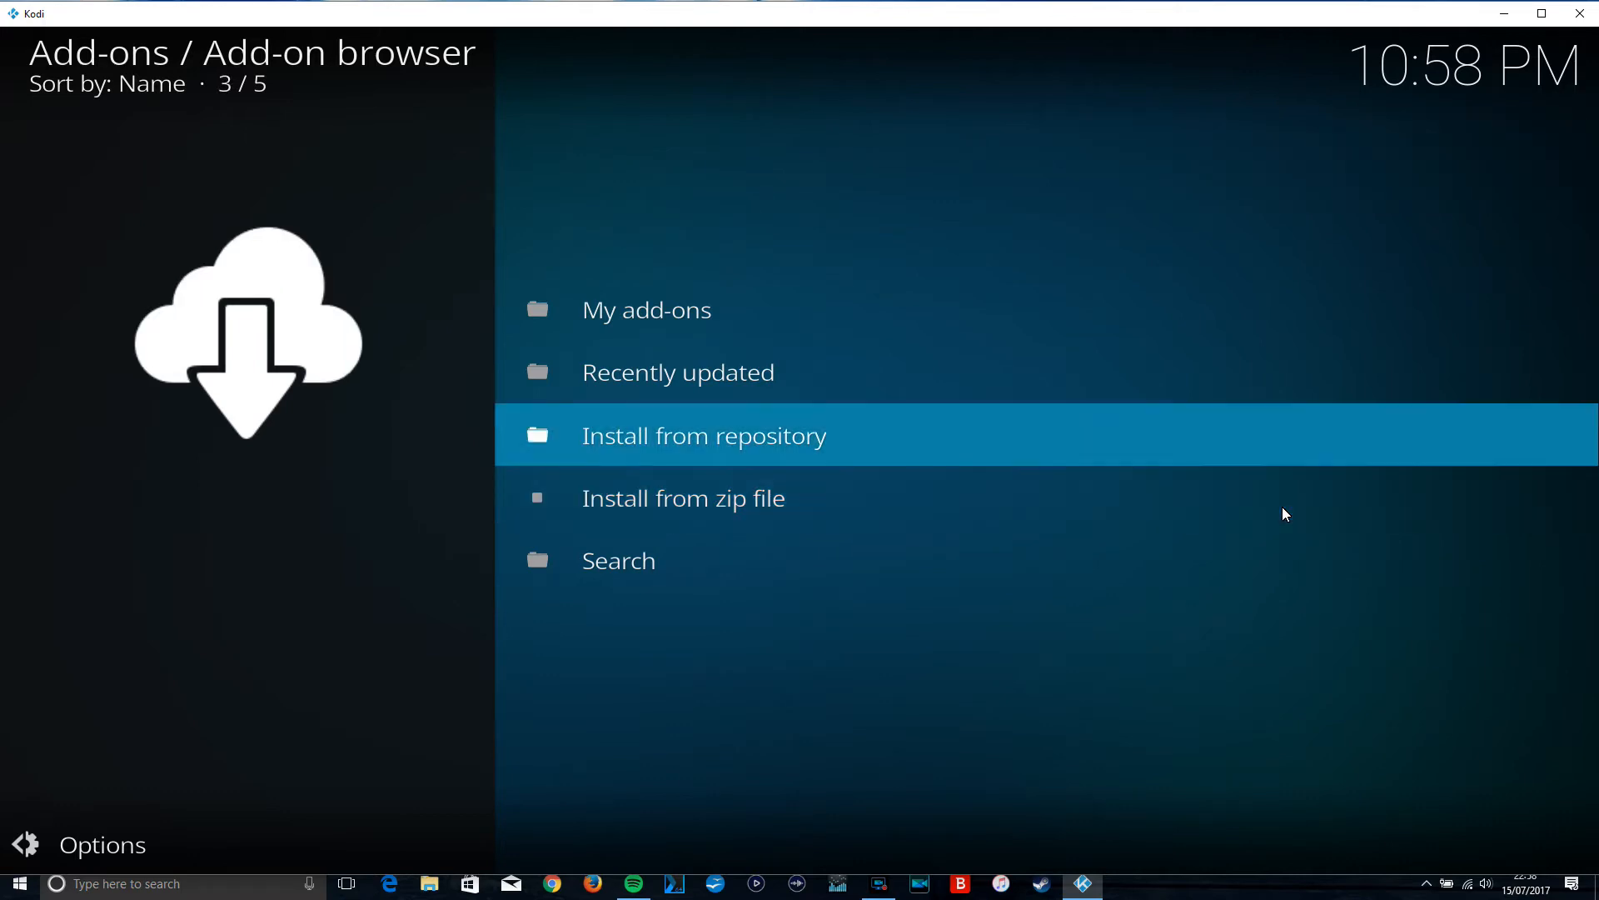
key(Return)
key(Down)
key(Down)
key(Down)
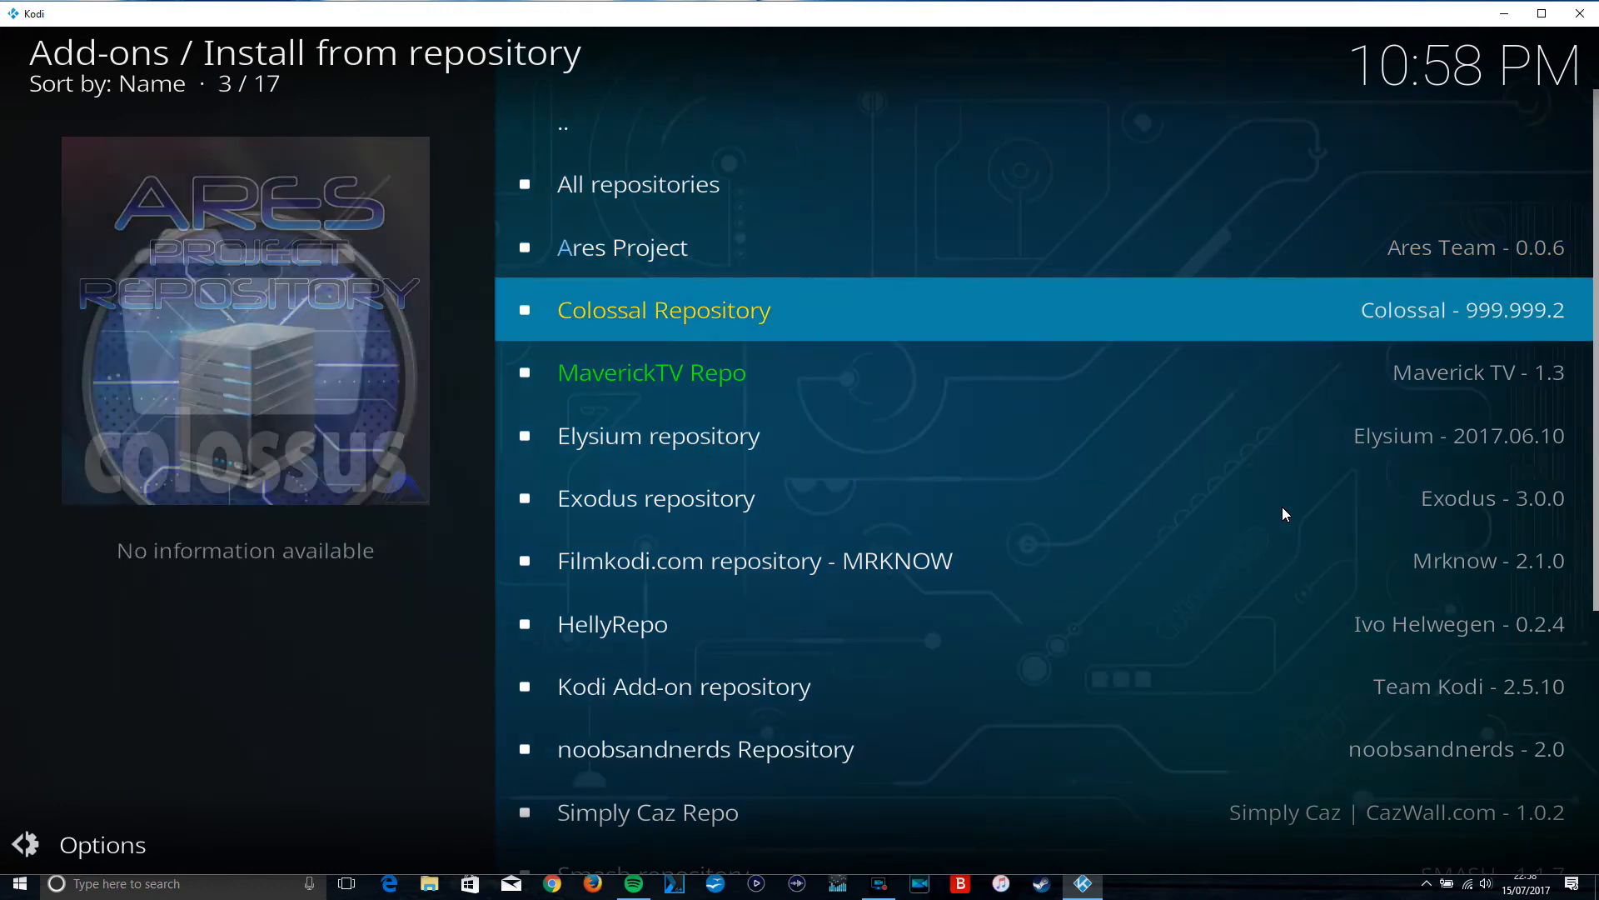
key(Return)
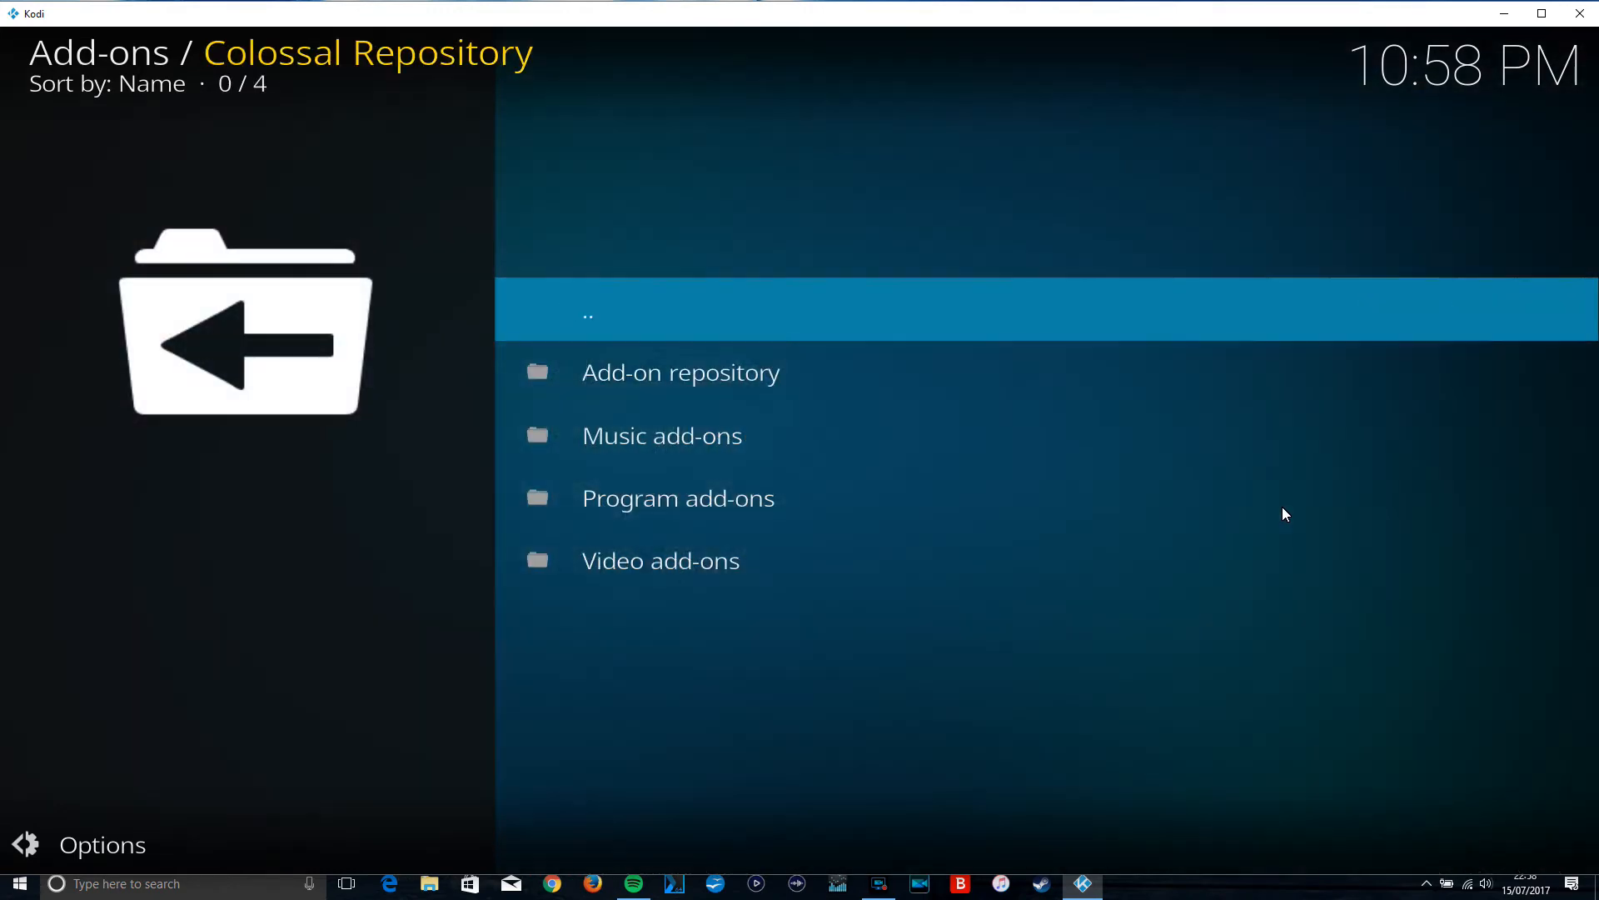
- Open the Video add-ons category of the Colossal Repository
key(Down)
key(Down)
key(Down)
key(Down)
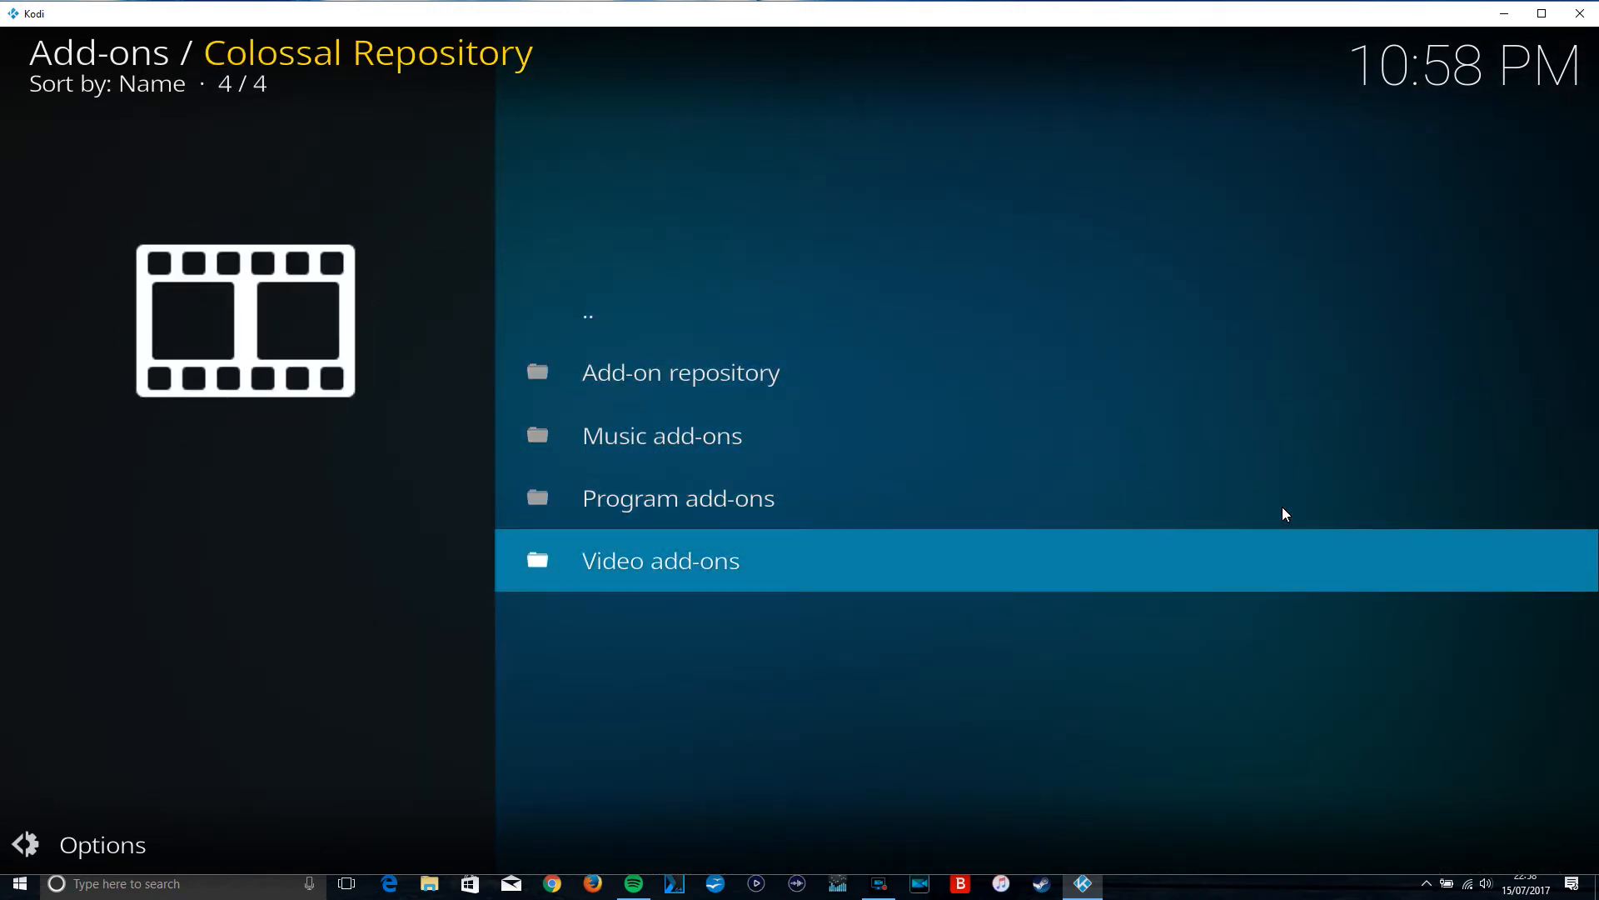
key(Return)
- Open the details page of the Covenant add-on in the Colossal Repository's video add-ons
key(Down)
key(Down)
key(Down)
key(Down)
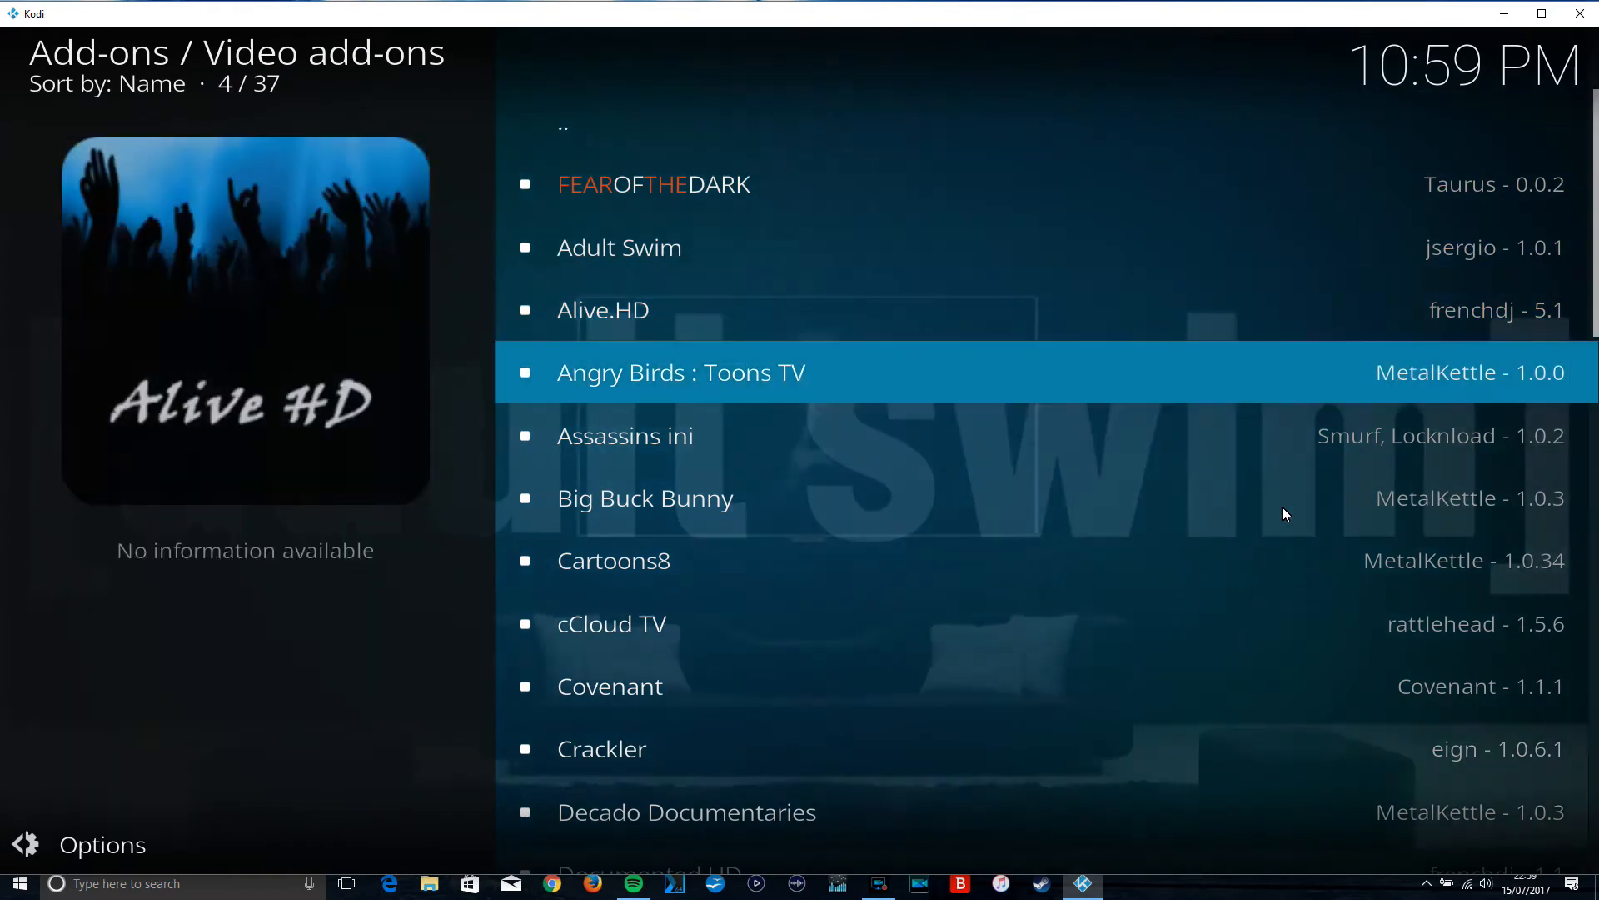
key(Down)
key(Down)
key(Down)
key(Down)
key(Down)
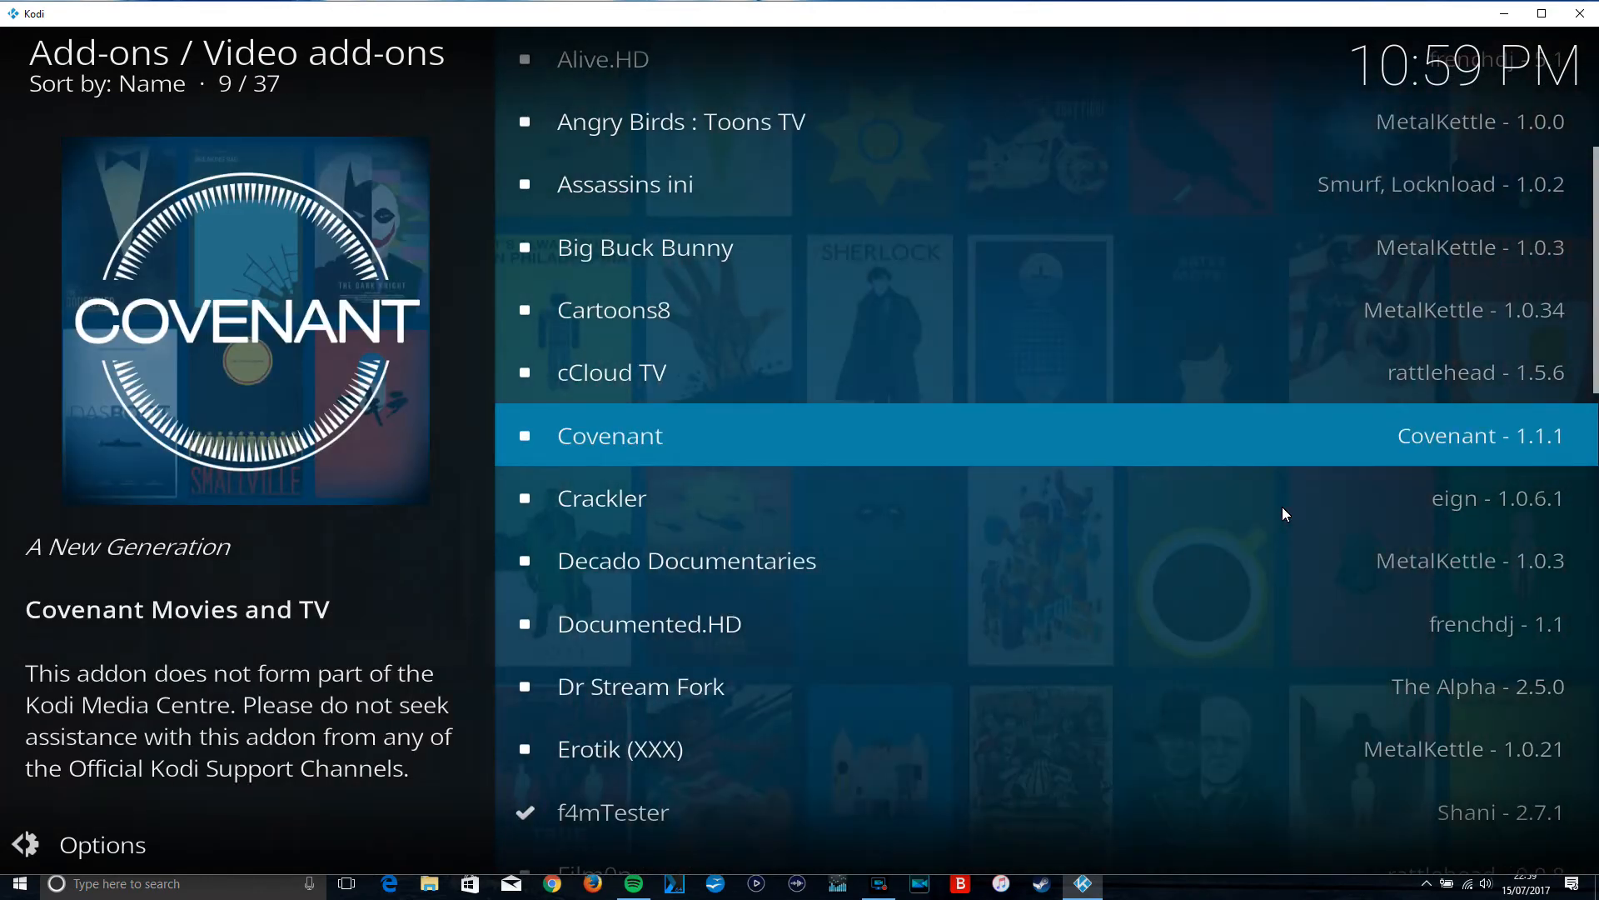
key(Return)
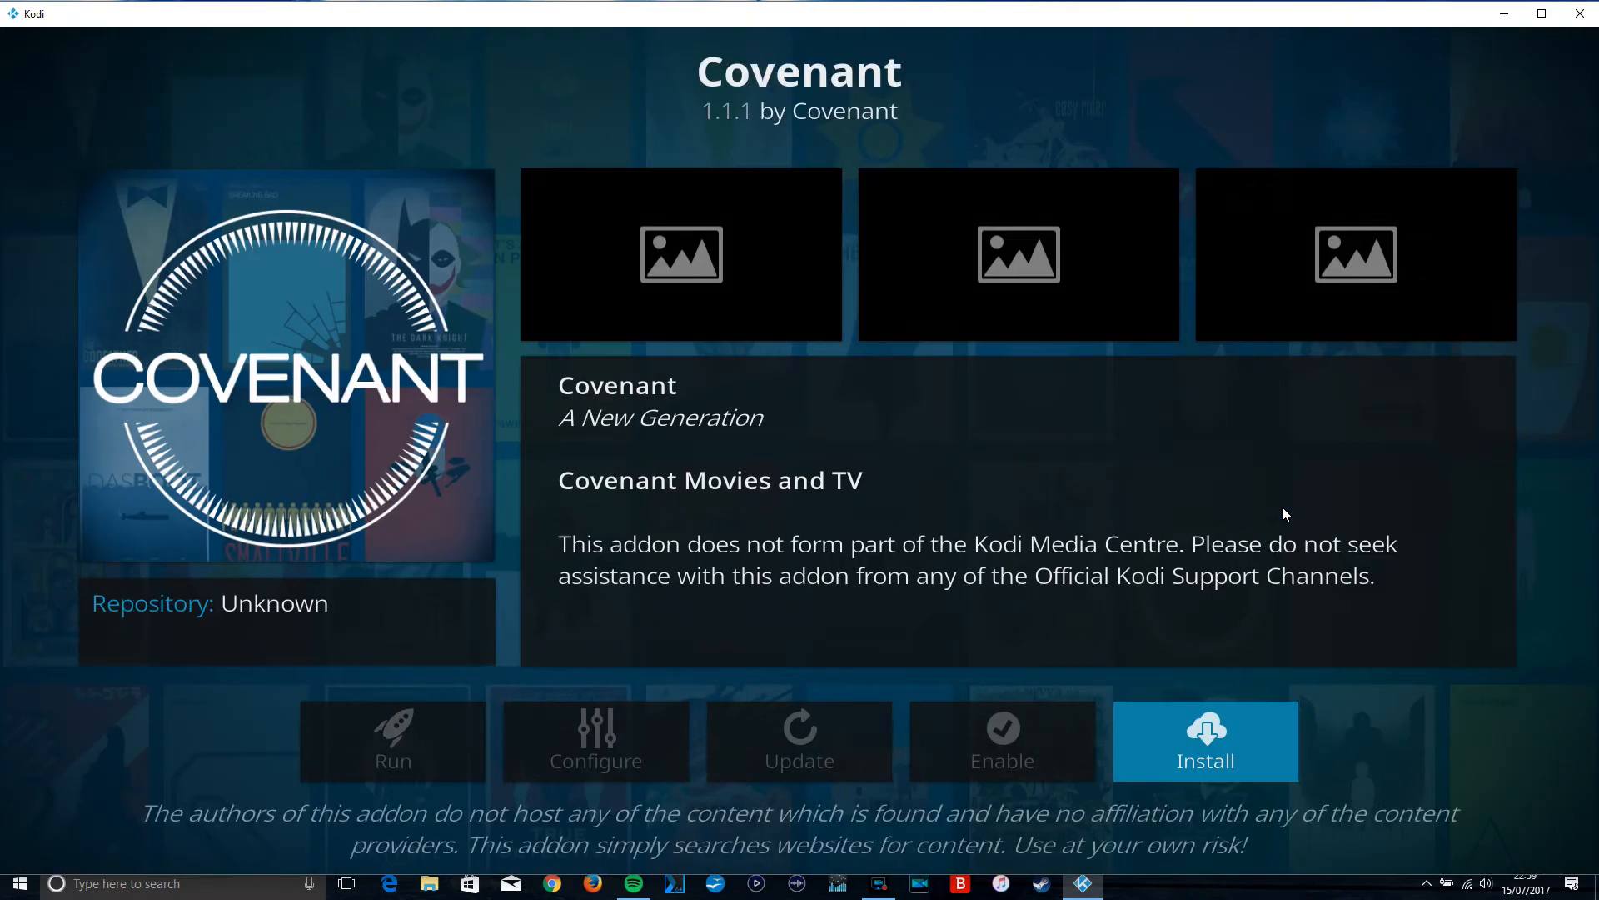
- Install Covenant, choosing Version 1.1.1 from the Colossal Repository
key(Return)
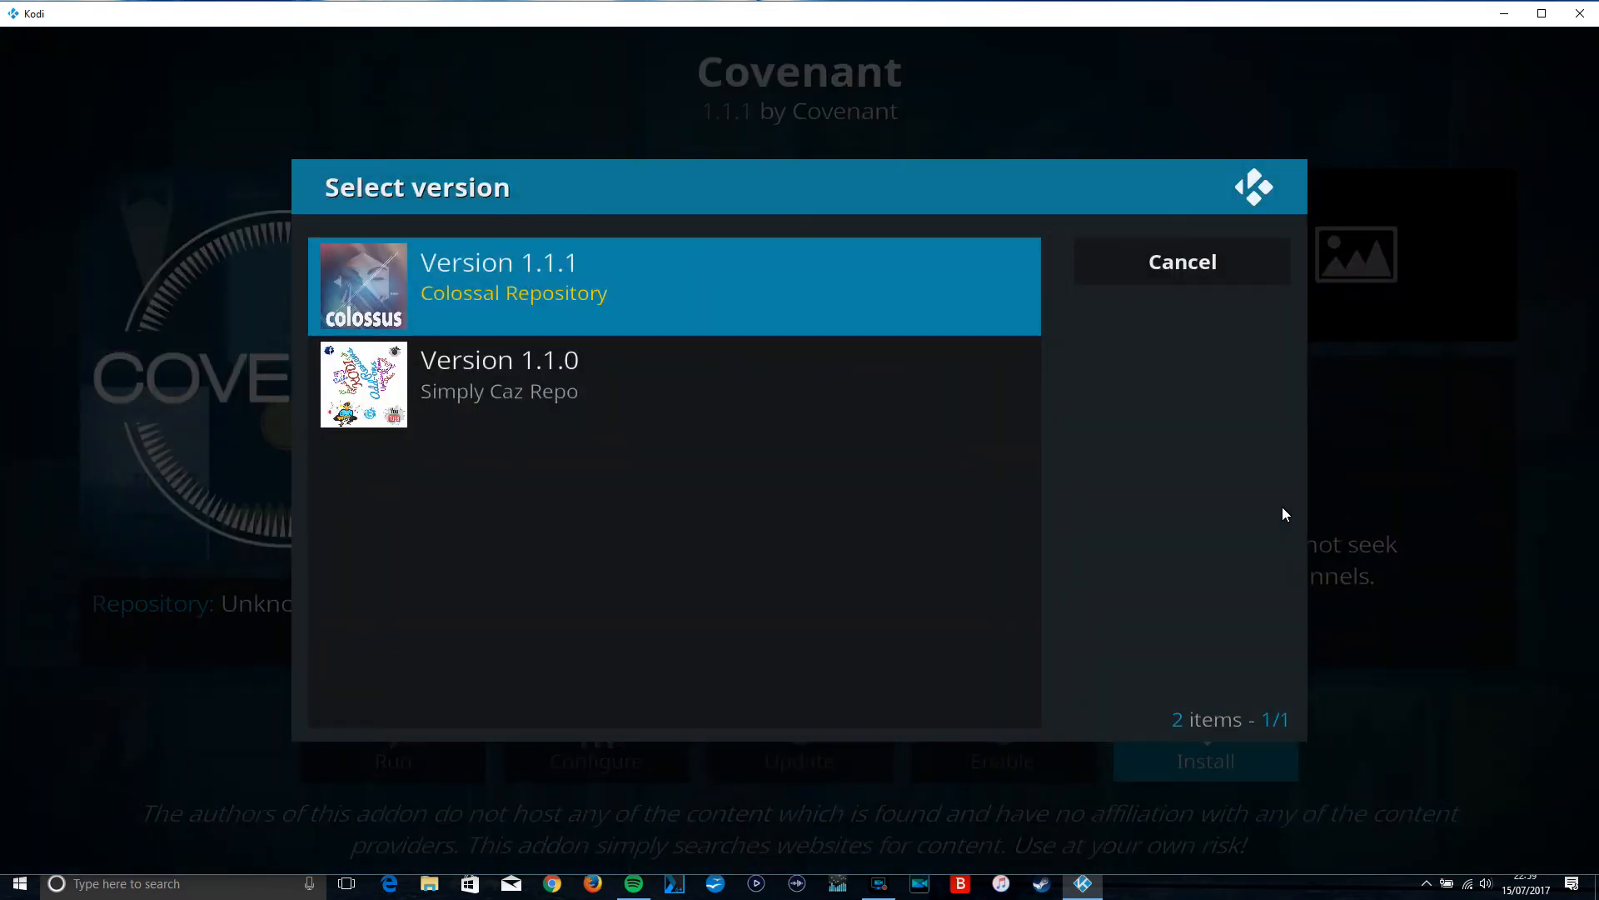
key(Down)
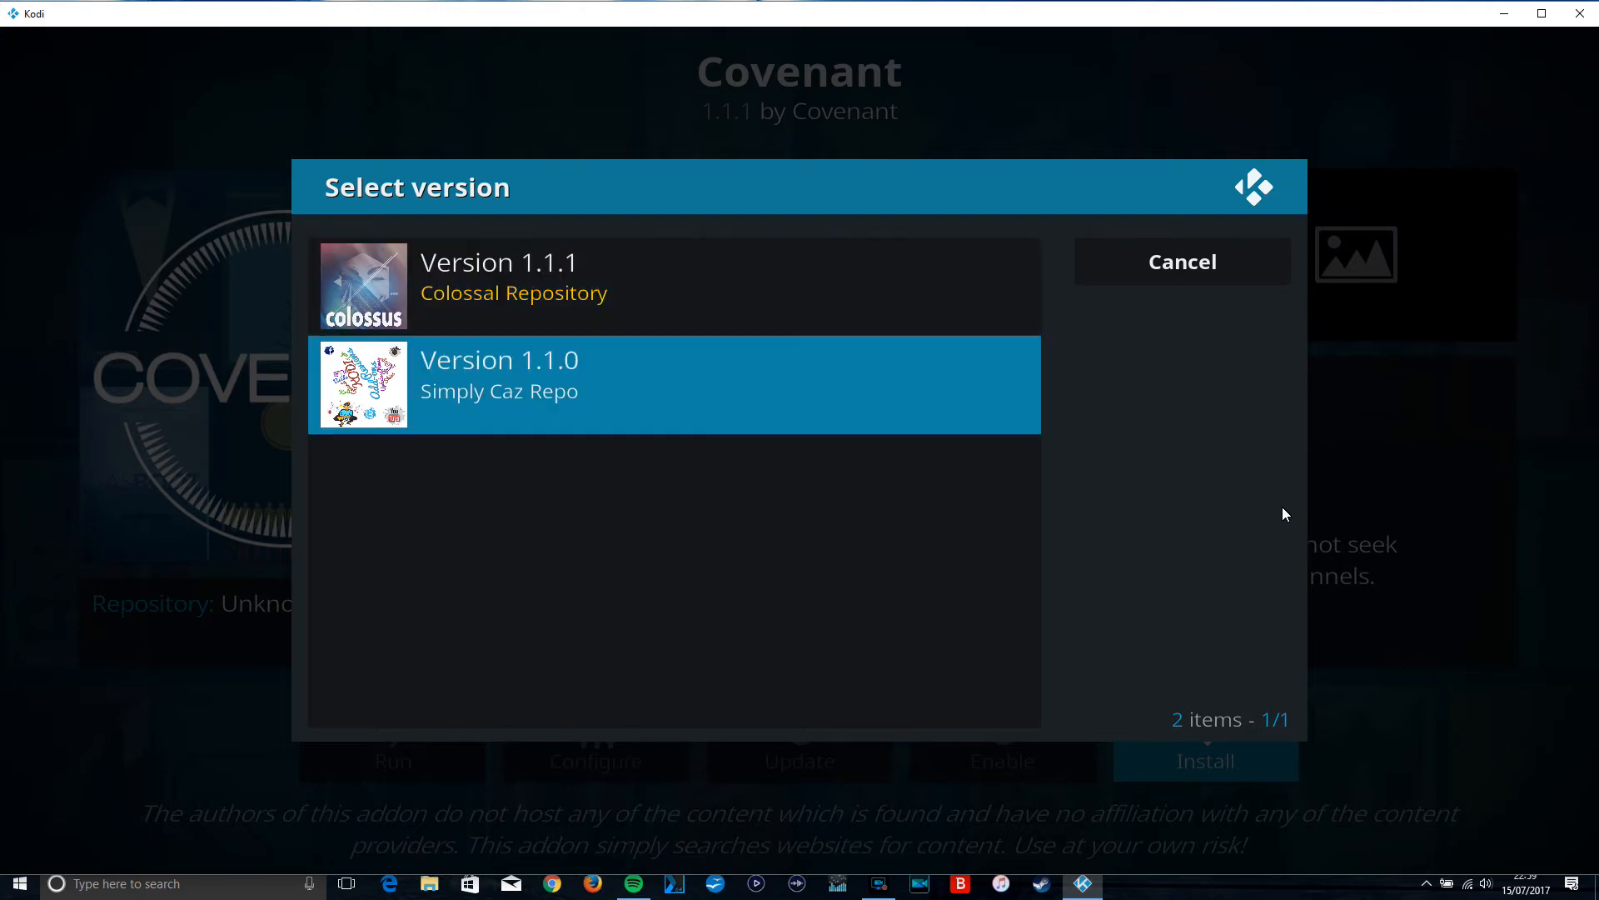
key(Up)
key(Down)
key(Up)
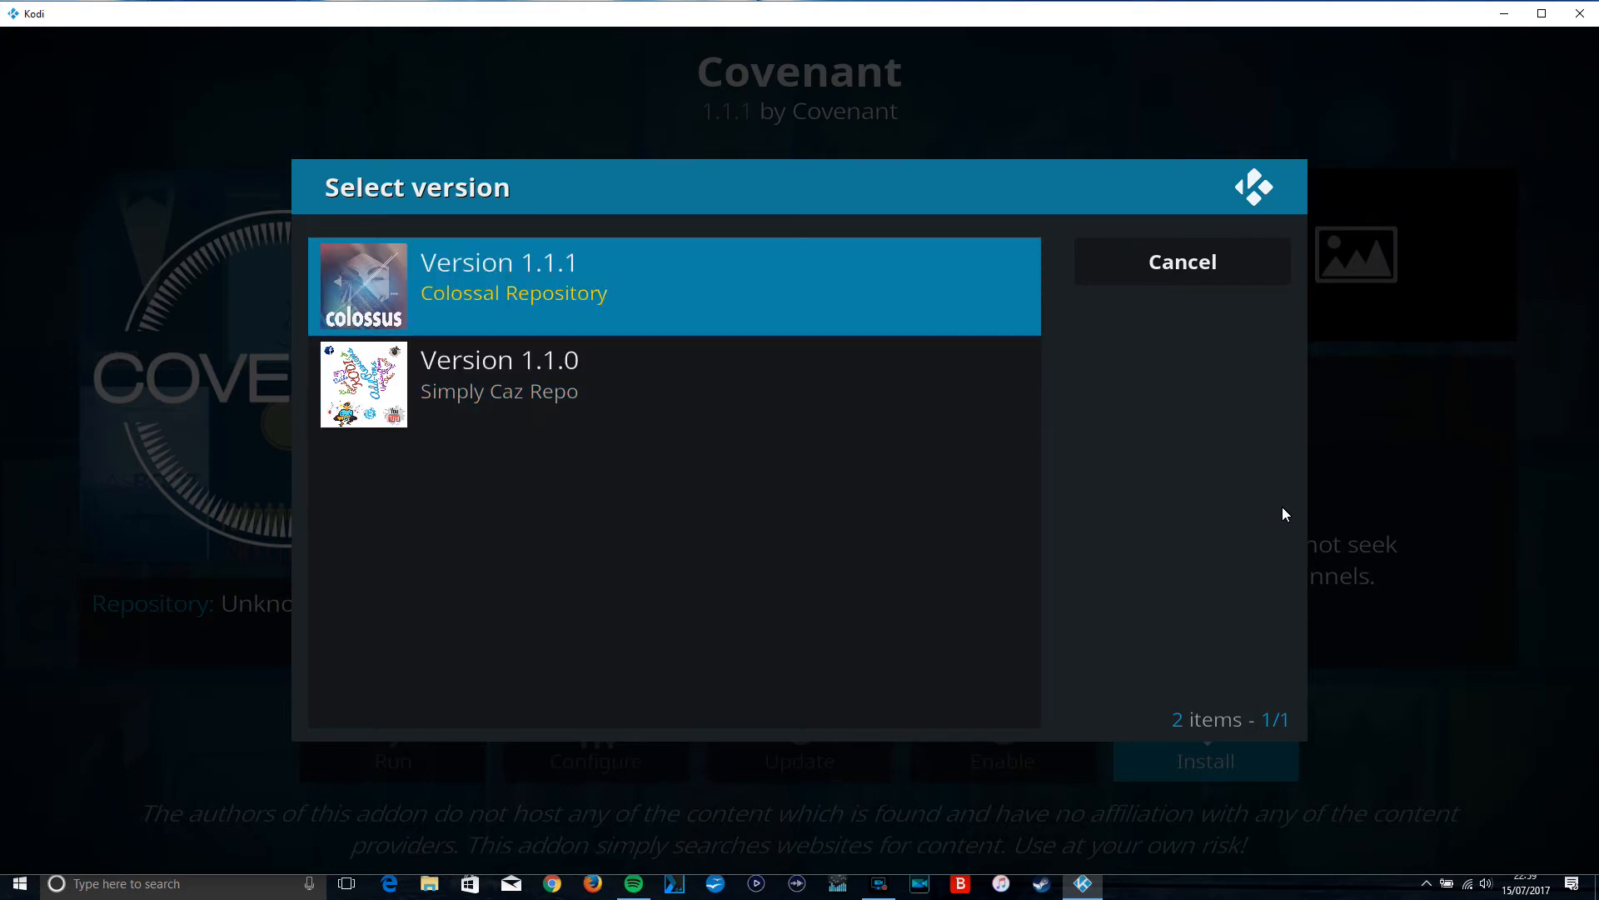
key(Return)
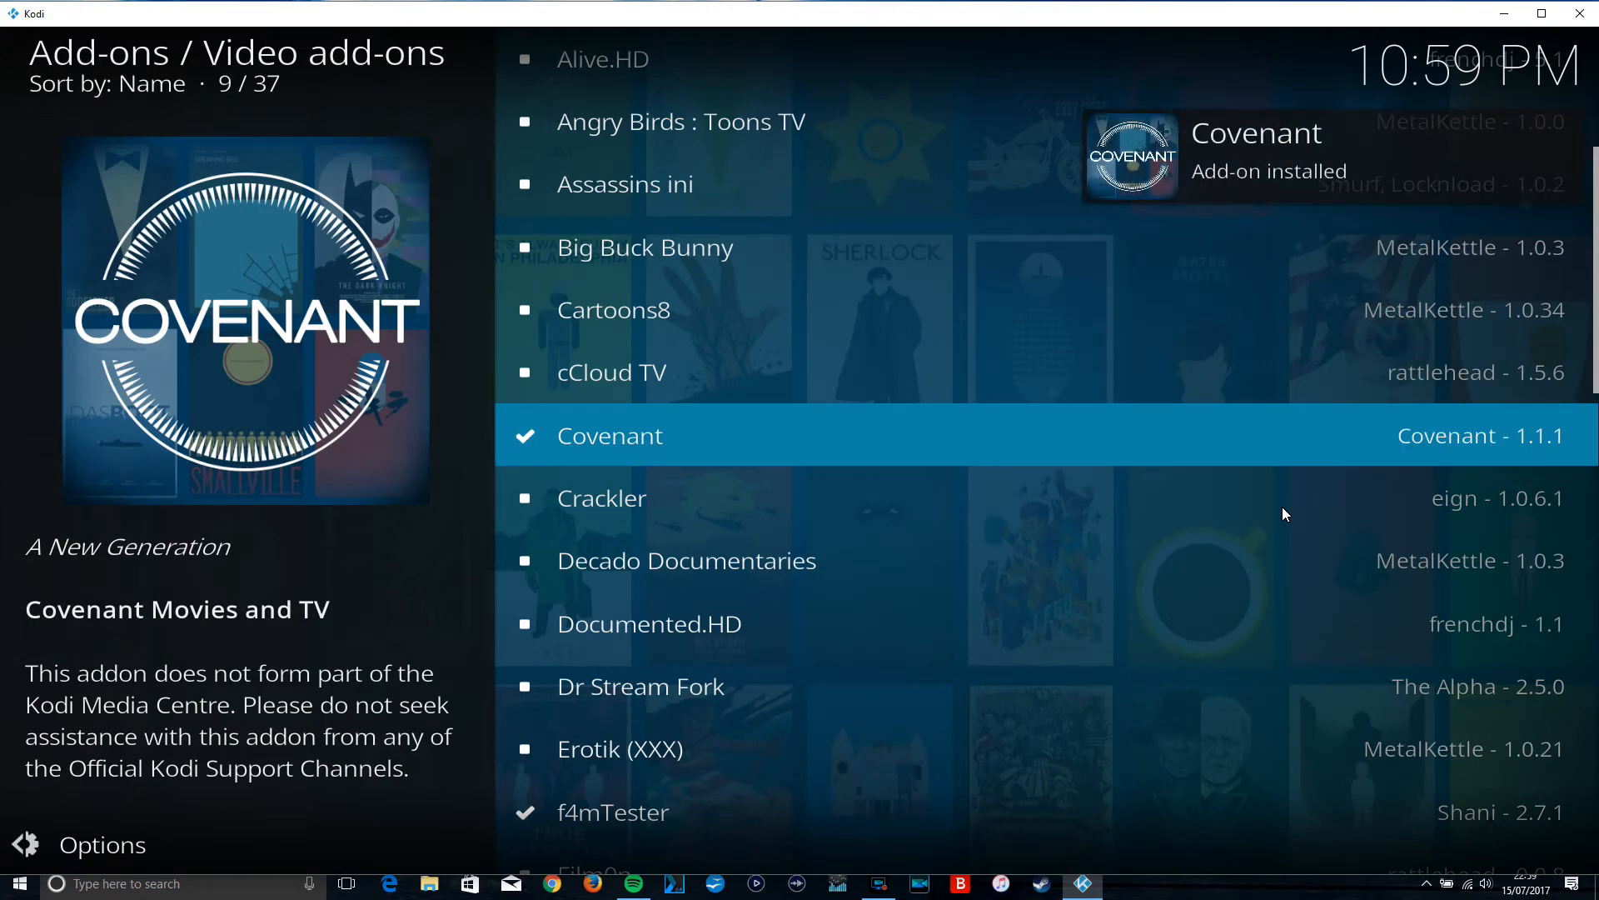
- Leave the add-on browser and return to the main Add-ons screen
key(BackSpace)
key(BackSpace)
key(BackSpace)
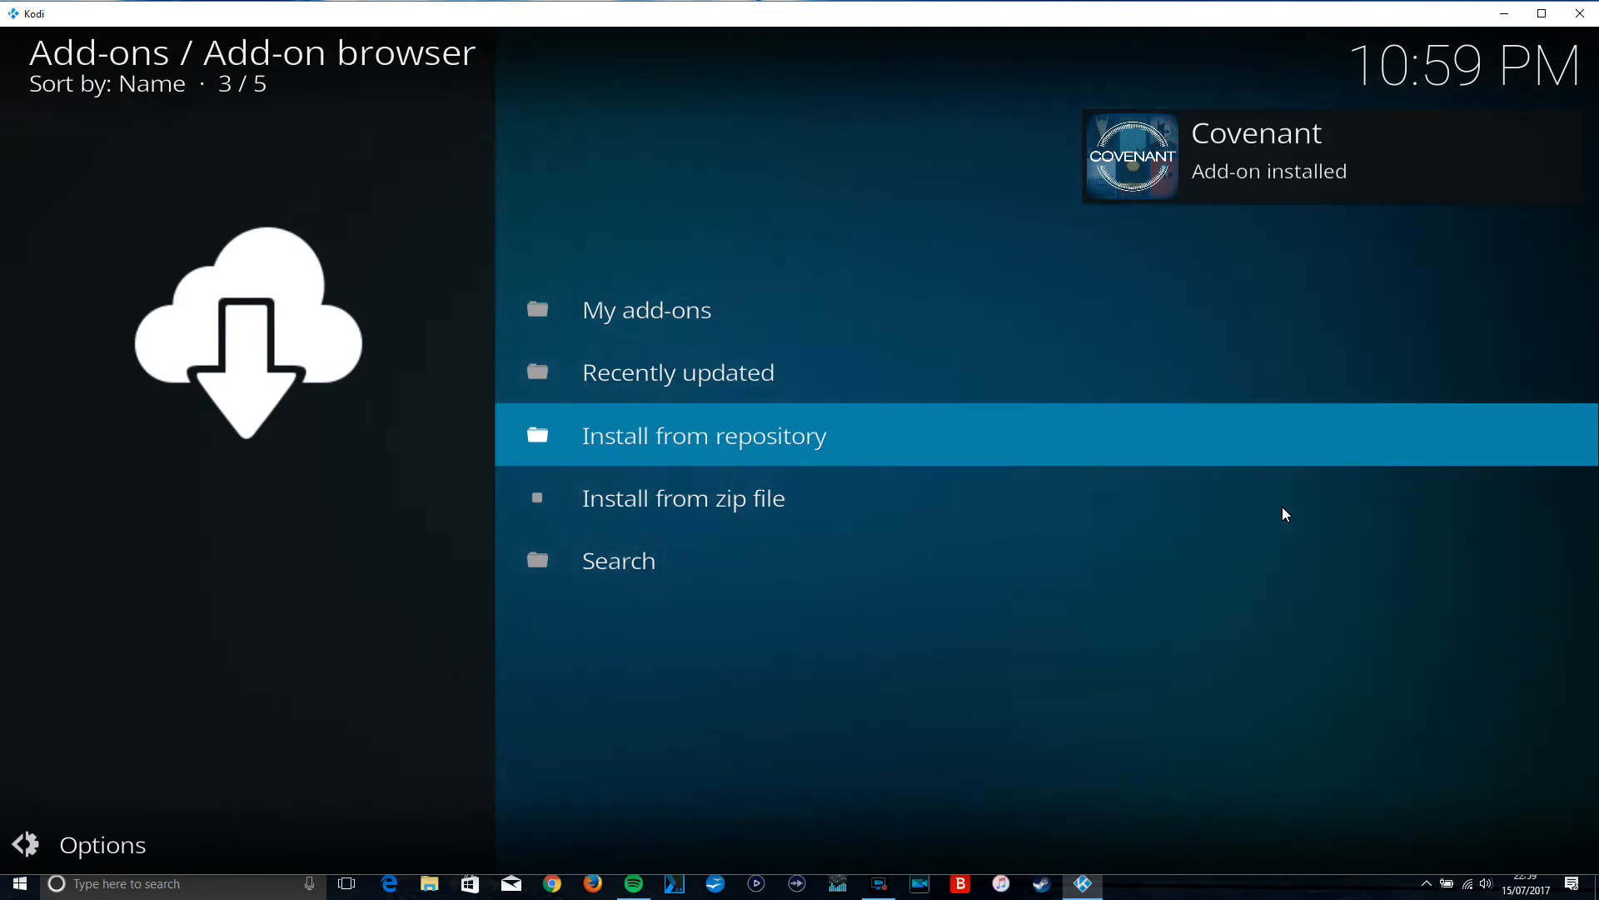
key(BackSpace)
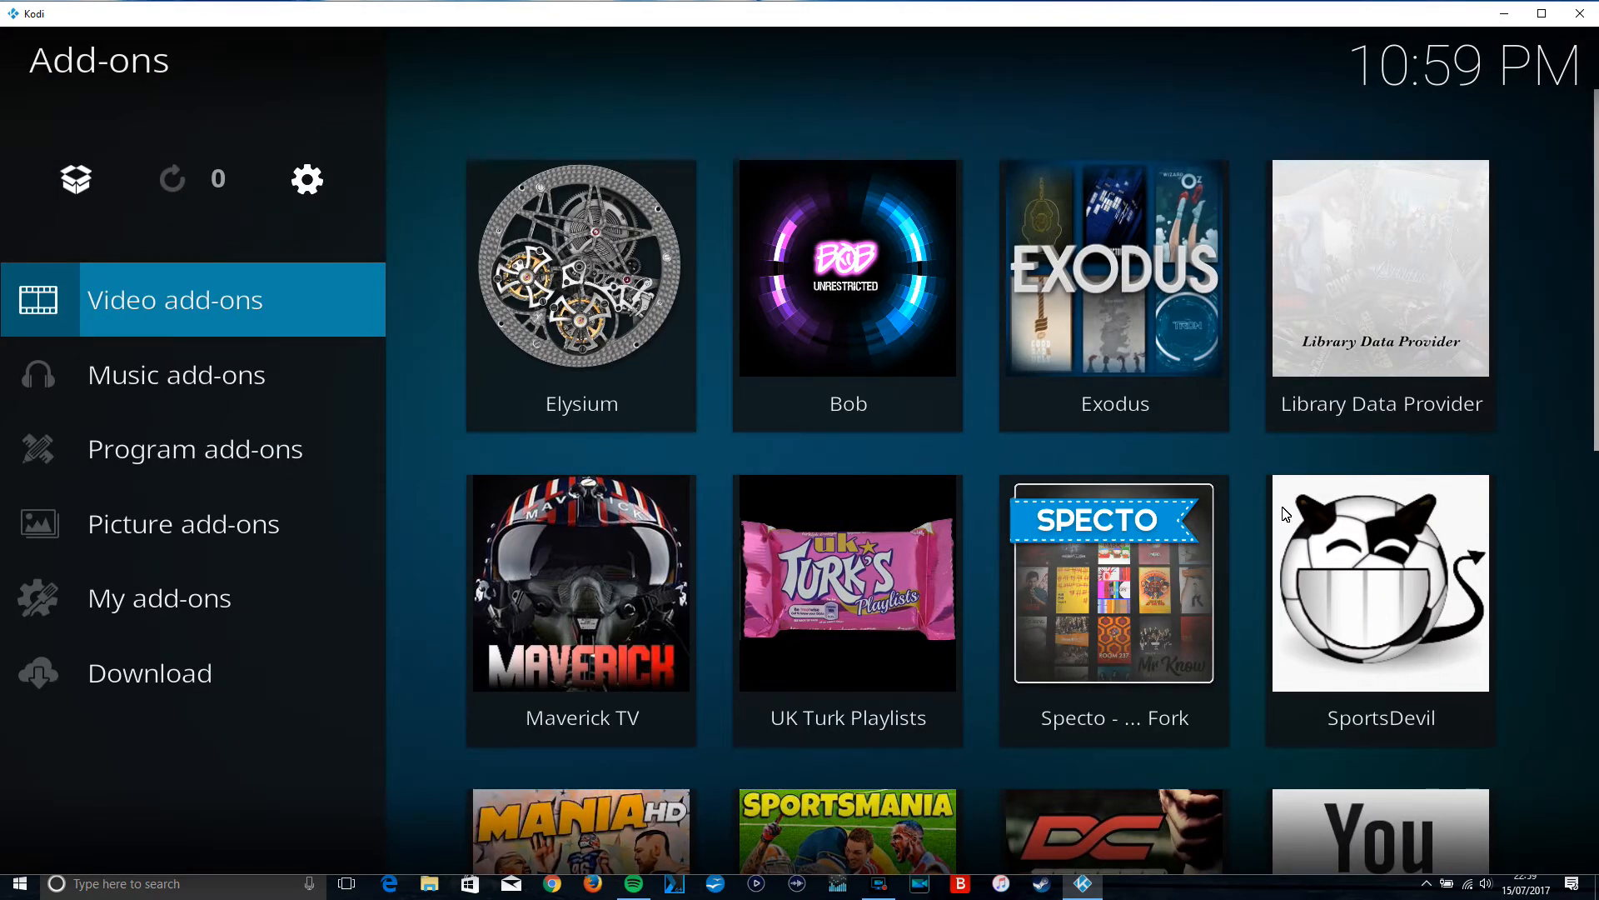
- Launch Covenant from the installed video add-ons
key(Right)
key(Down)
key(Up)
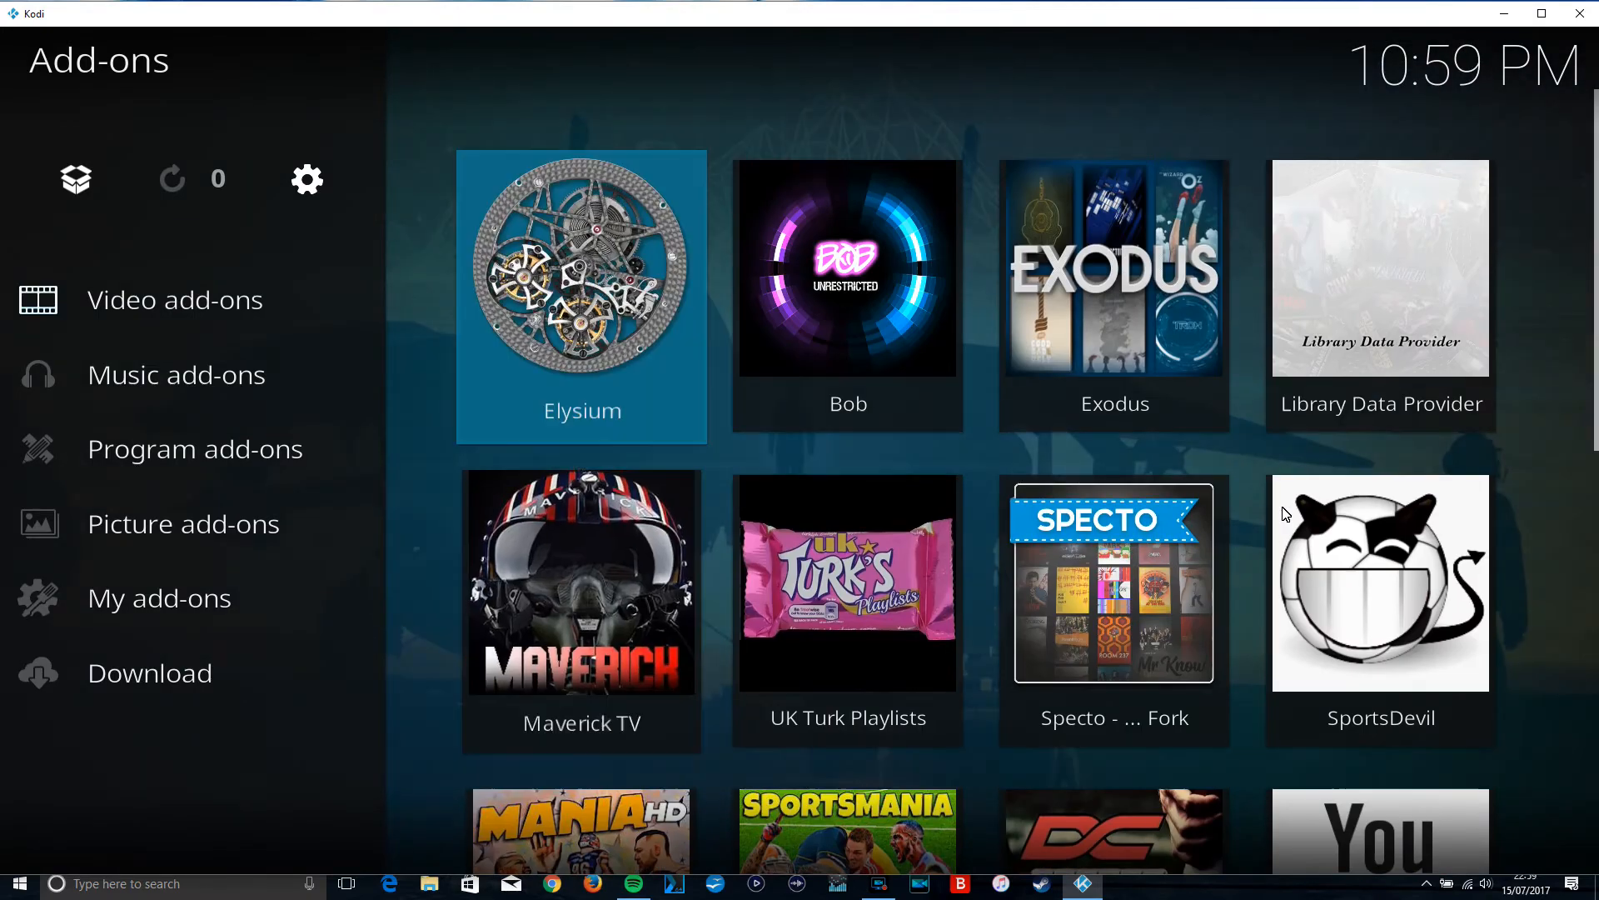
key(Down)
key(Down)
key(Down)
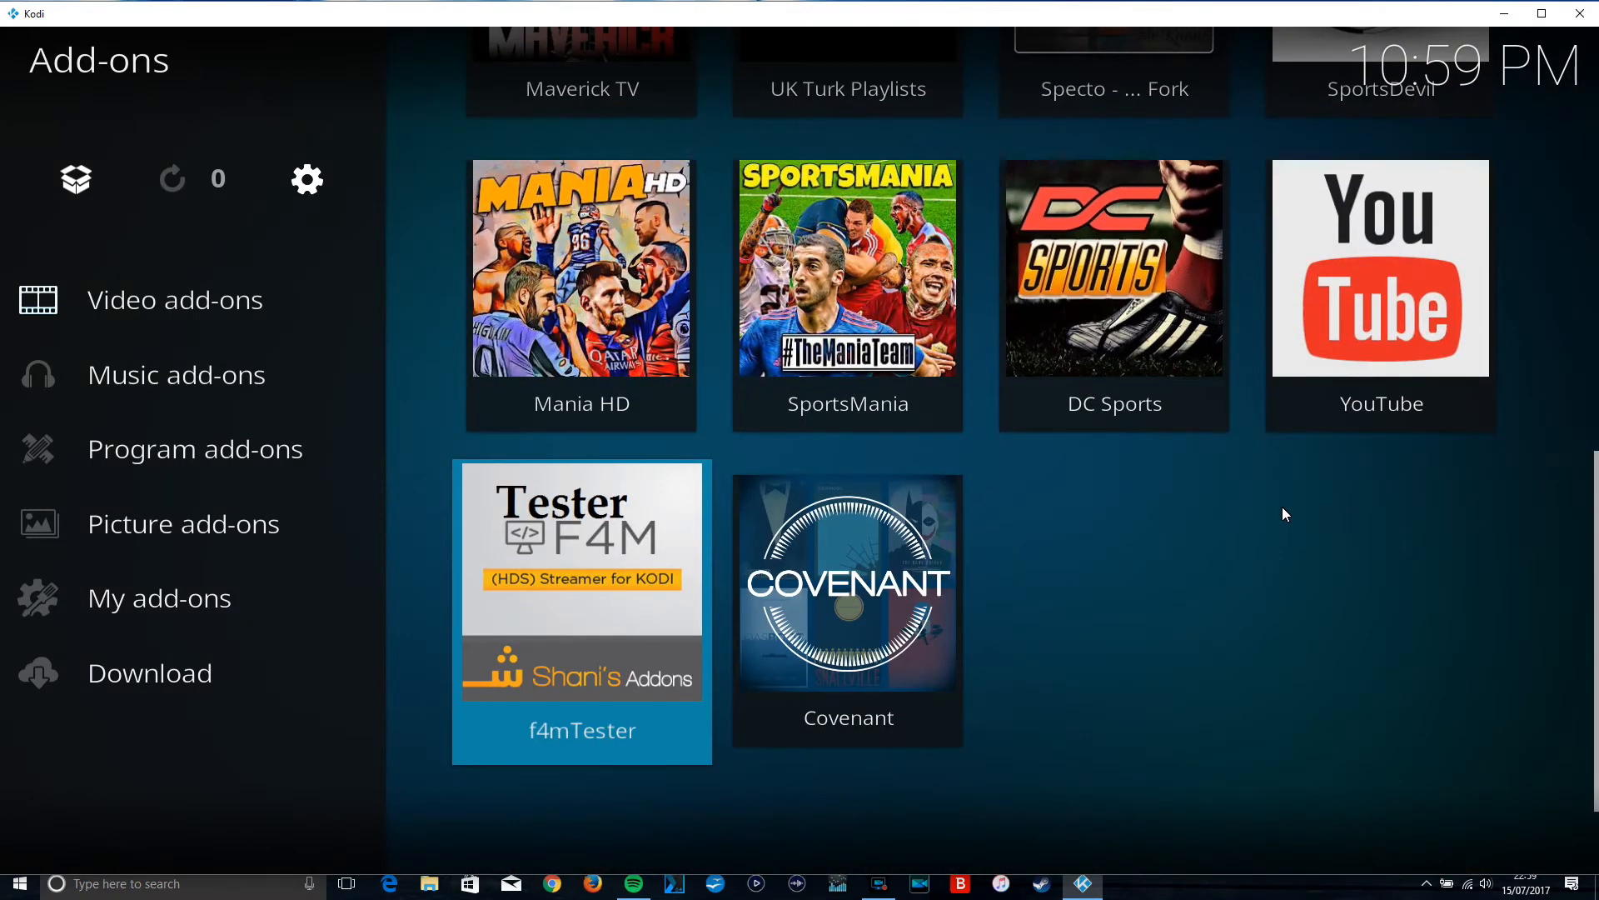
key(Right)
key(Return)
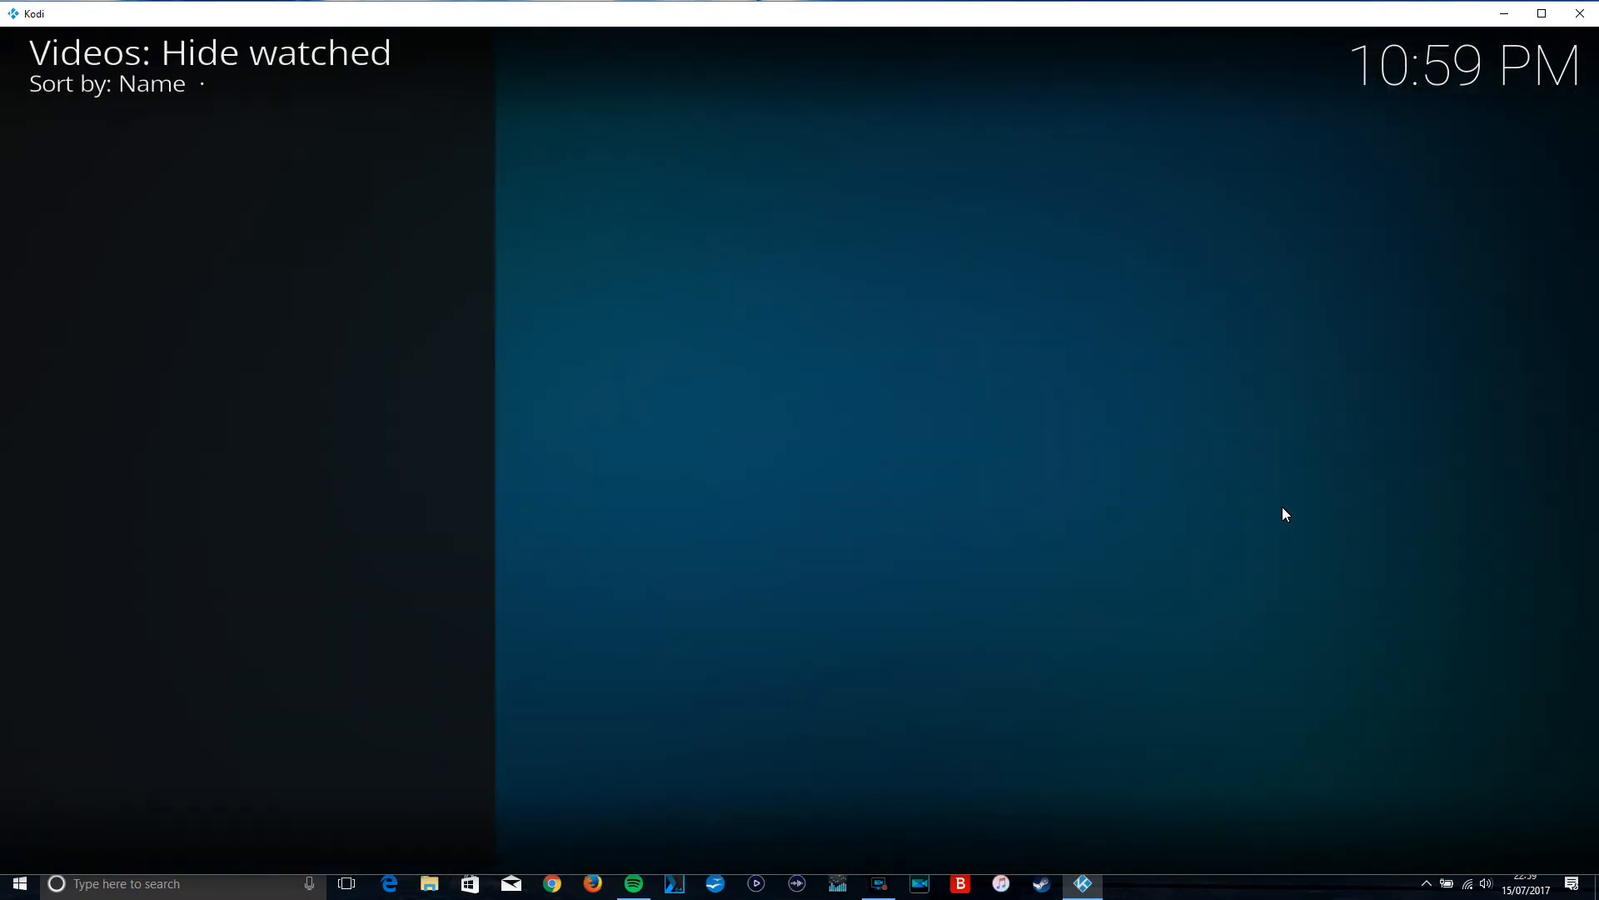
- Open the Tools section of Covenant
key(Down)
key(Down)
key(Down)
key(Down)
key(Down)
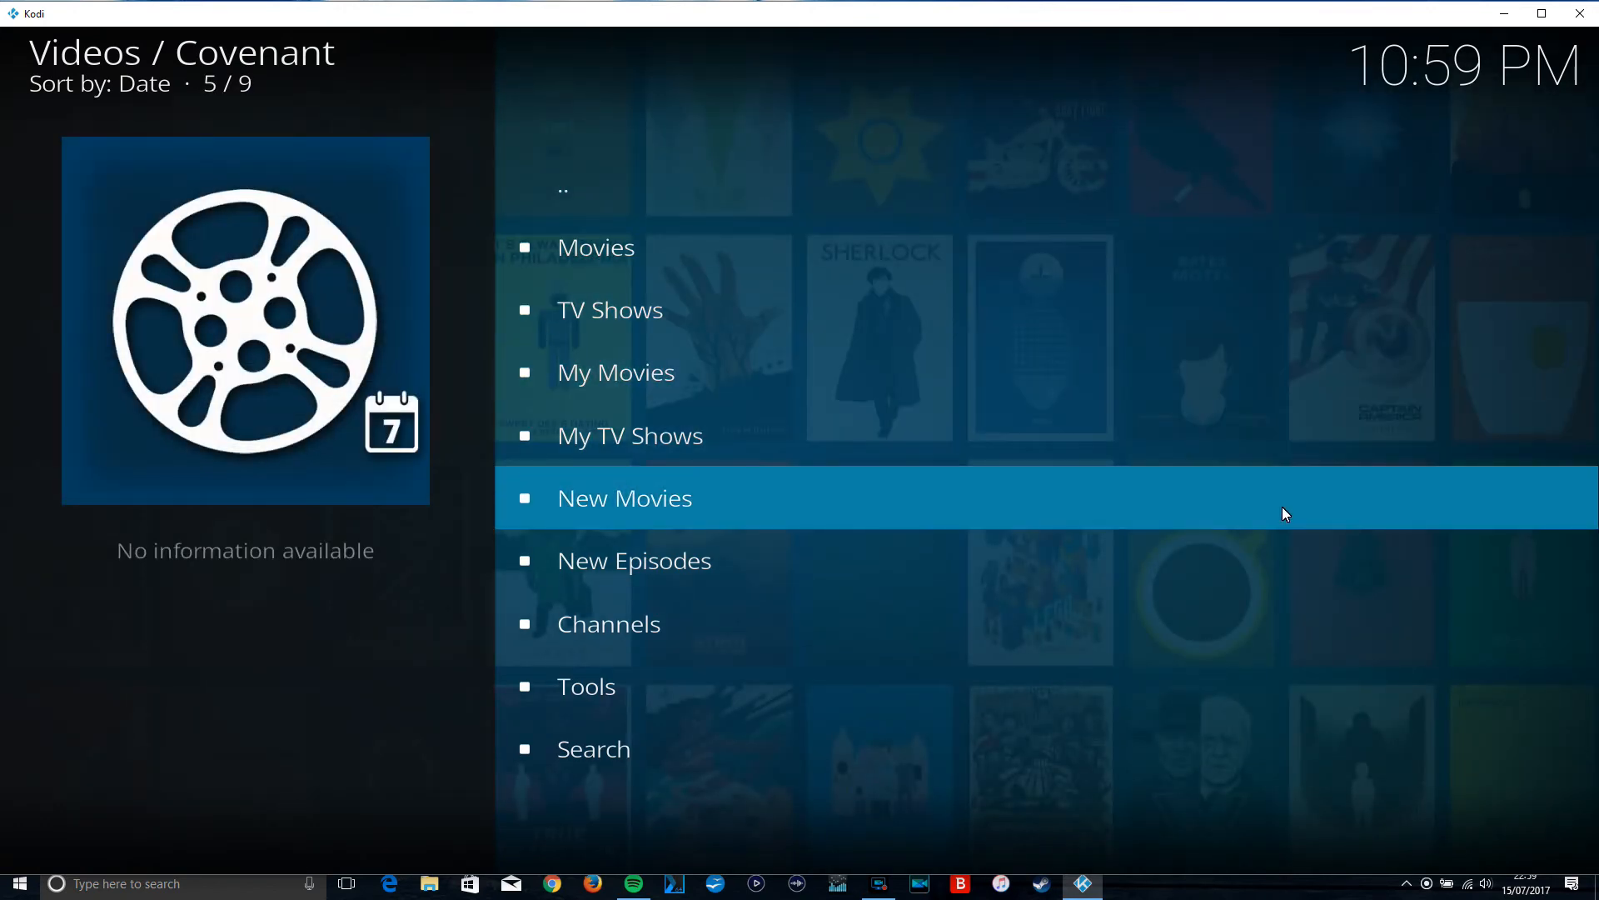
key(Down)
key(Down)
key(Down)
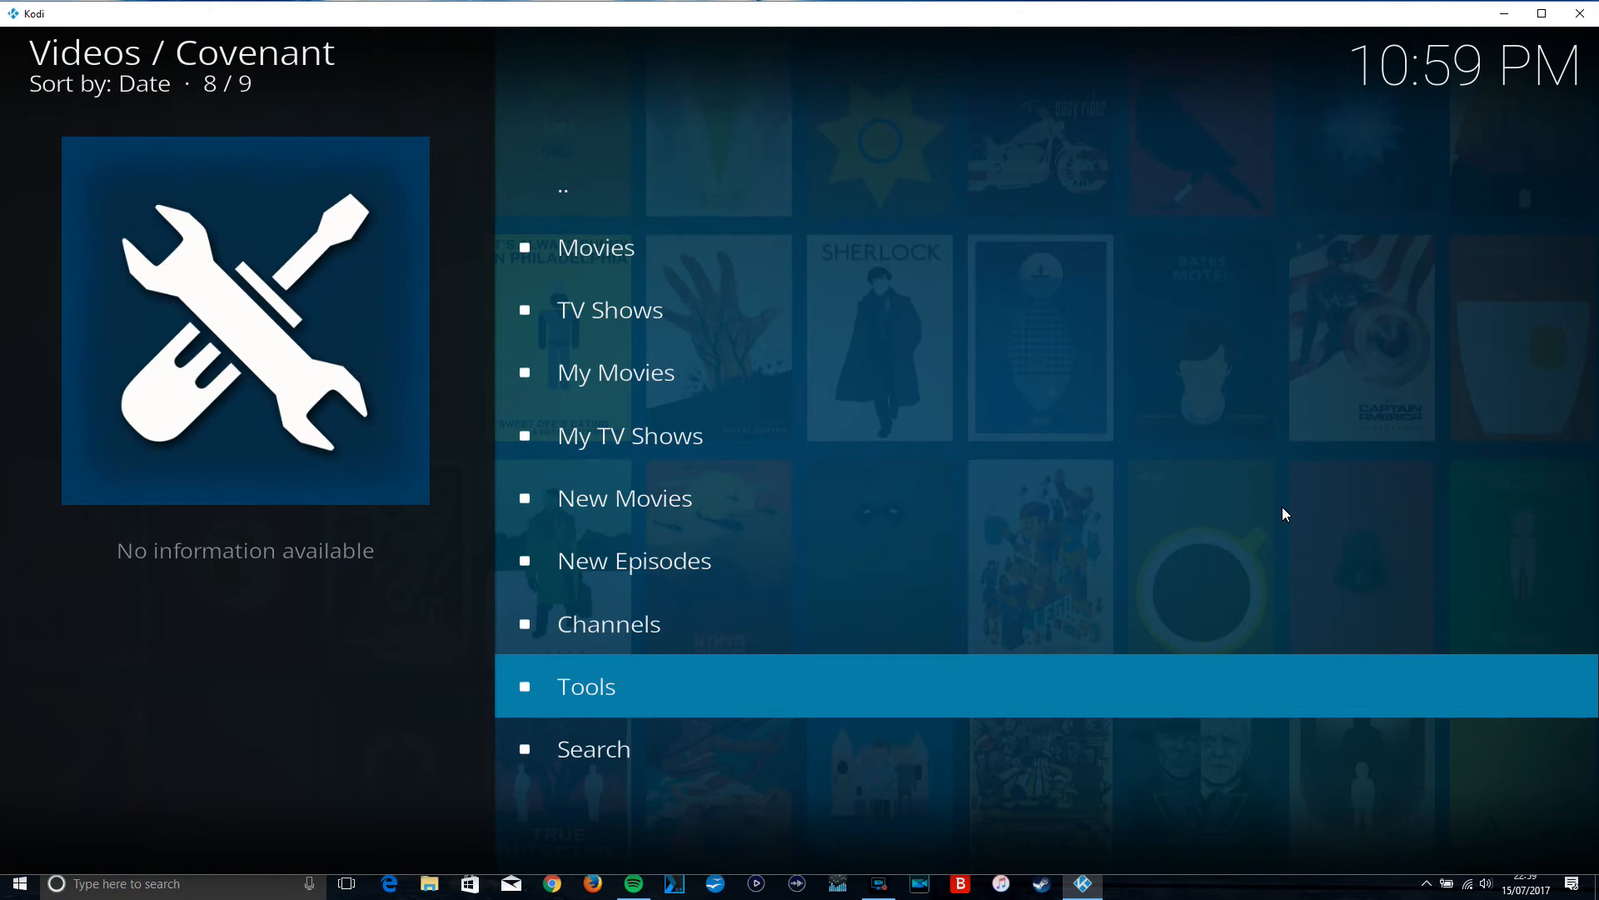
key(Return)
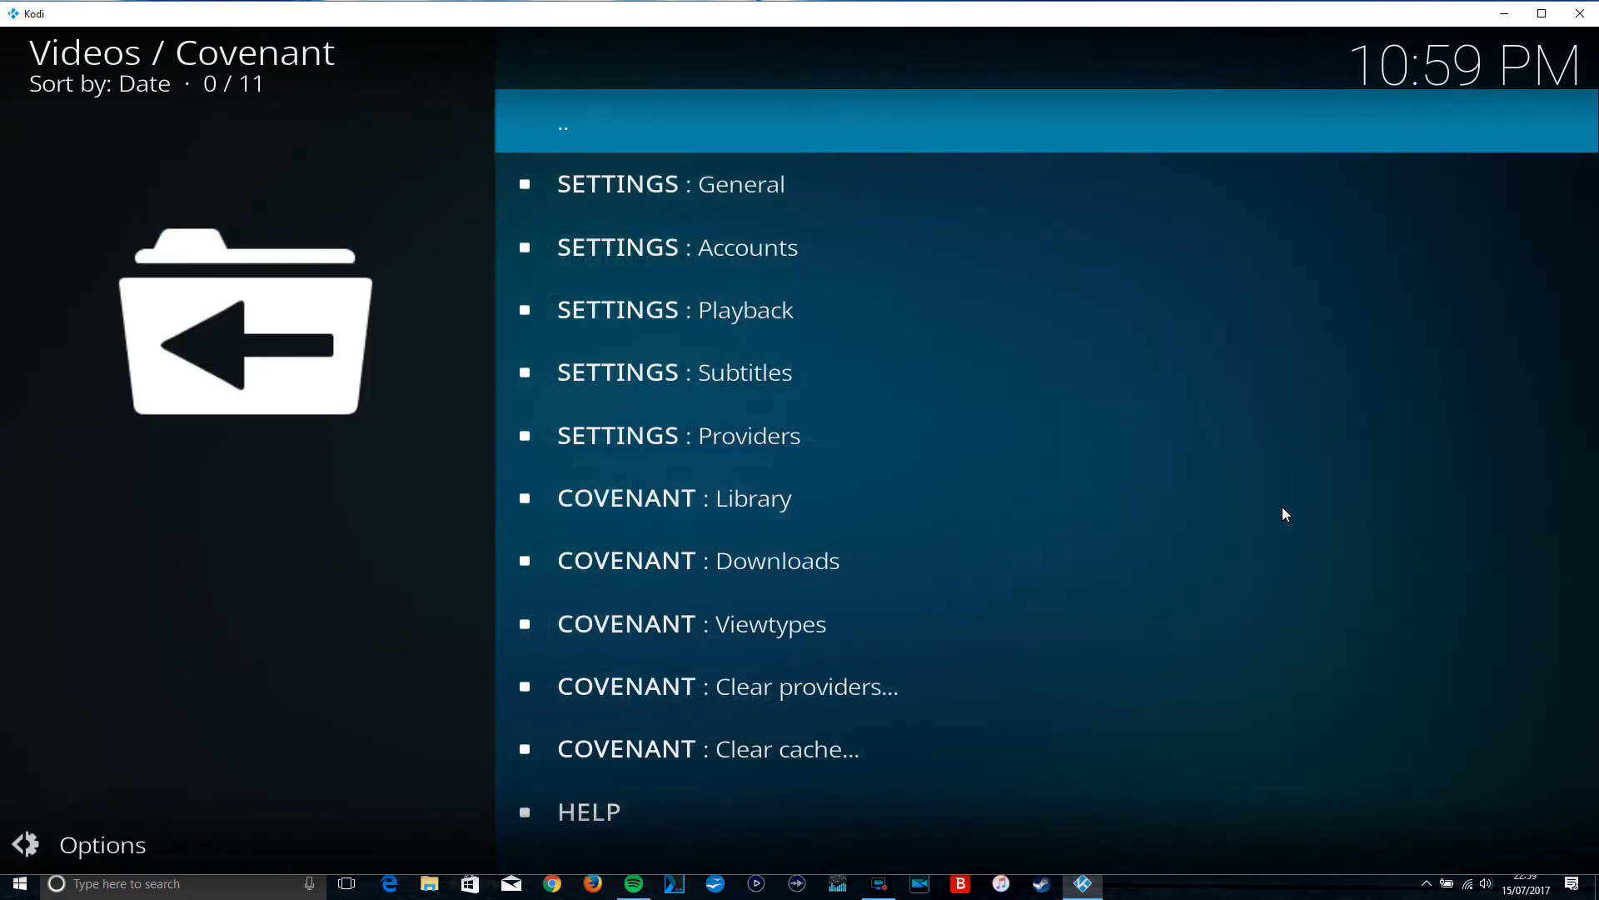
- Open Covenant's Providers settings from the Tools list
key(Down)
key(Down)
key(Down)
key(Down)
key(Down)
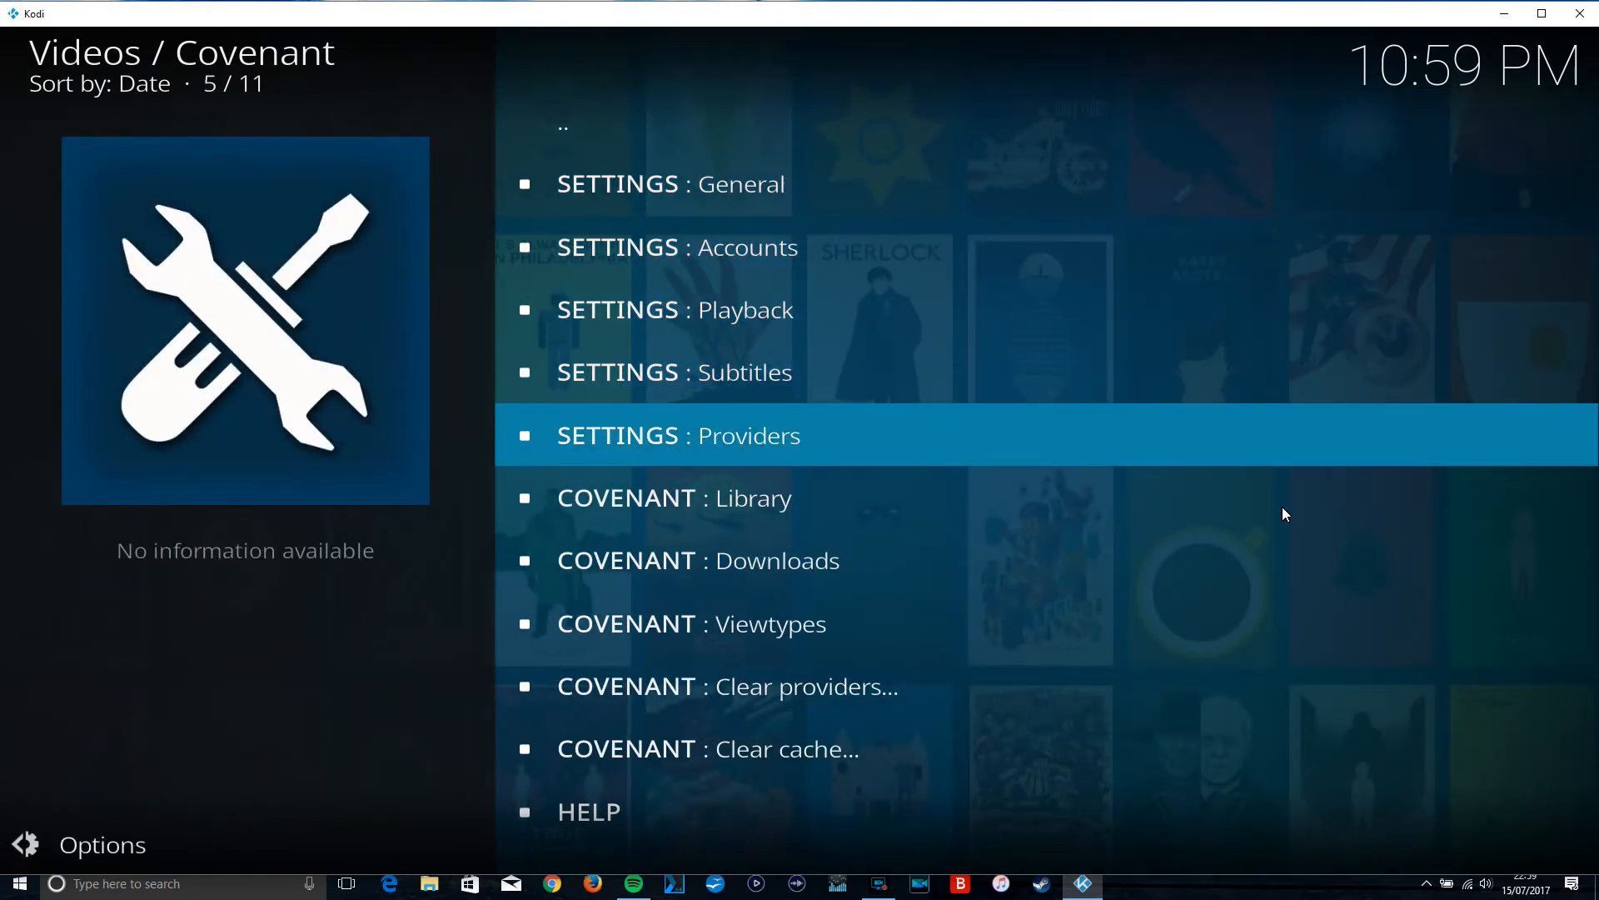
key(Return)
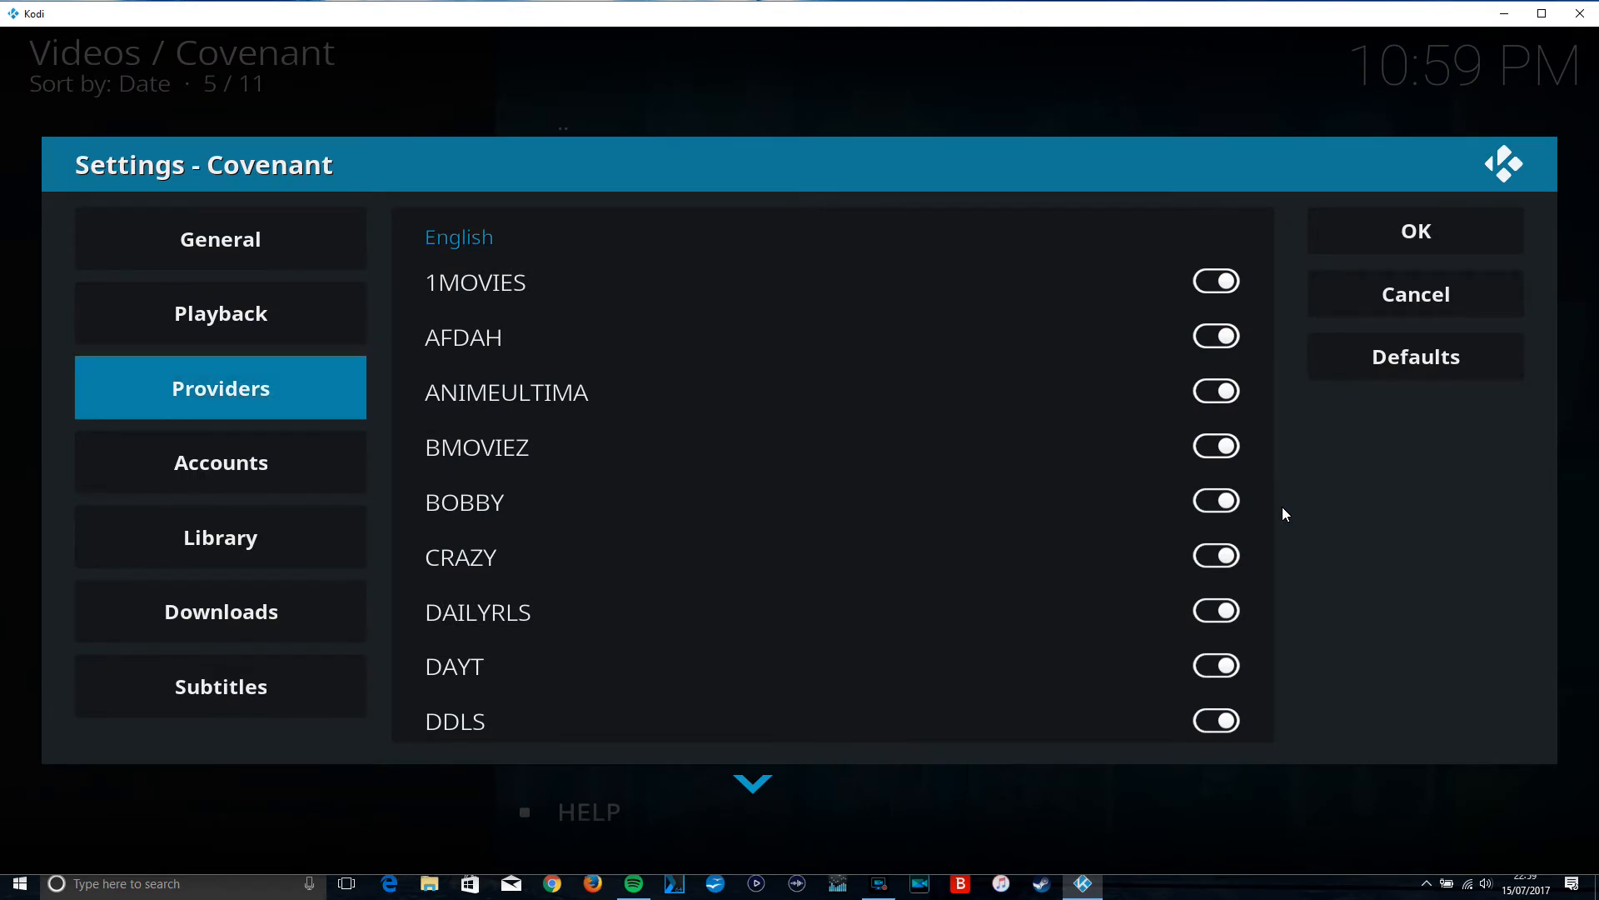
- Examine Covenant's Accounts settings, from the API and Trakt entries to the streaming site logins
key(Down)
key(Right)
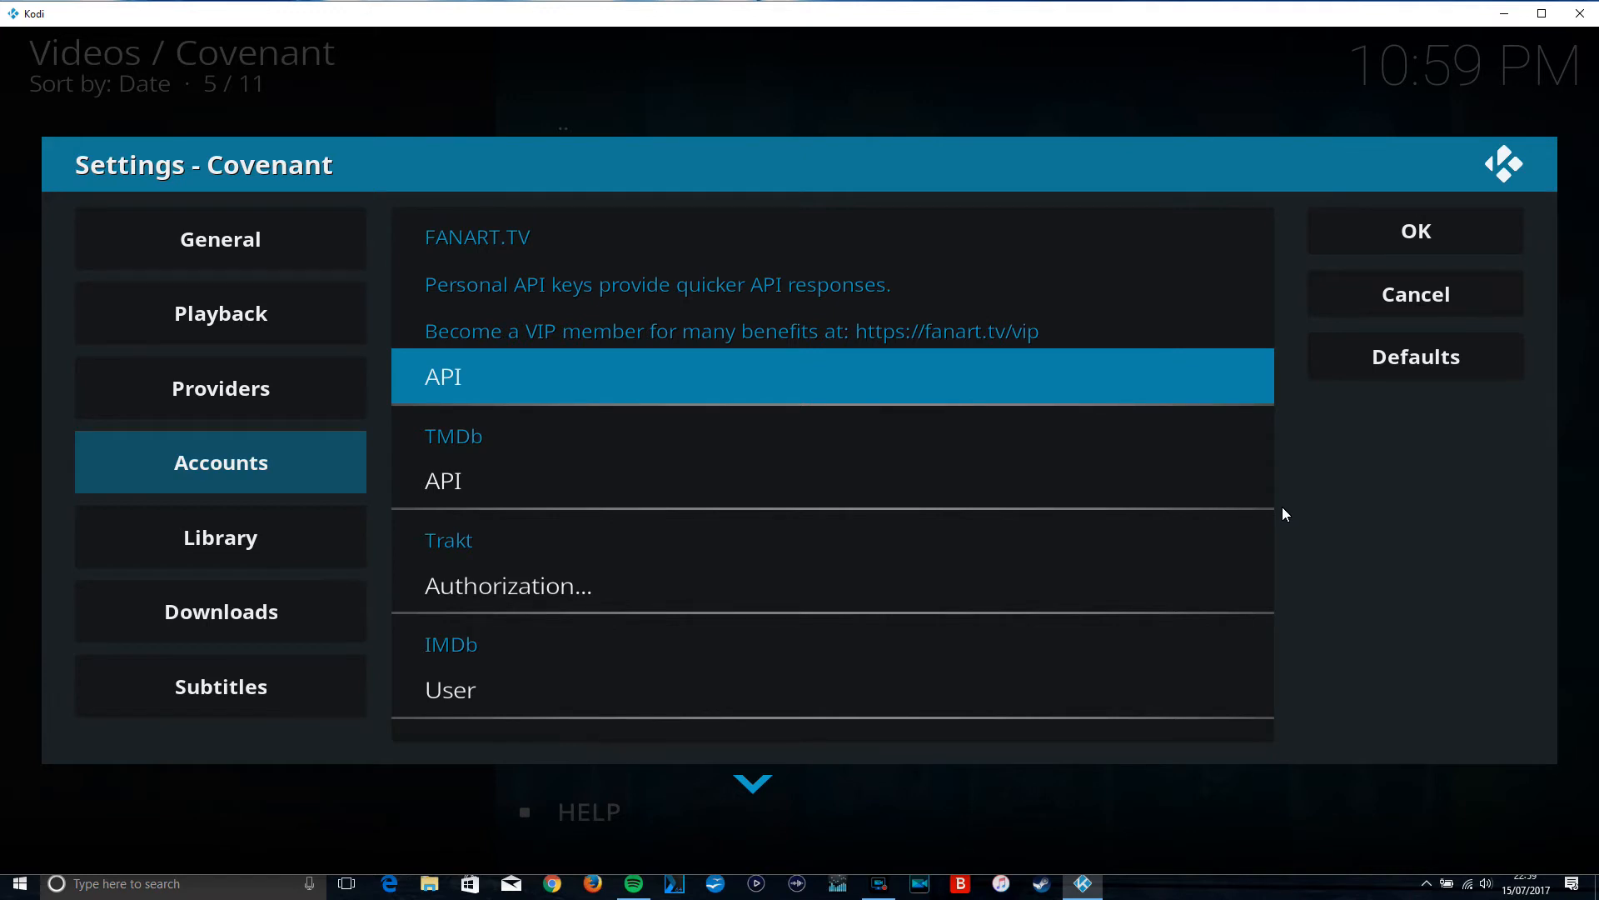
key(Down)
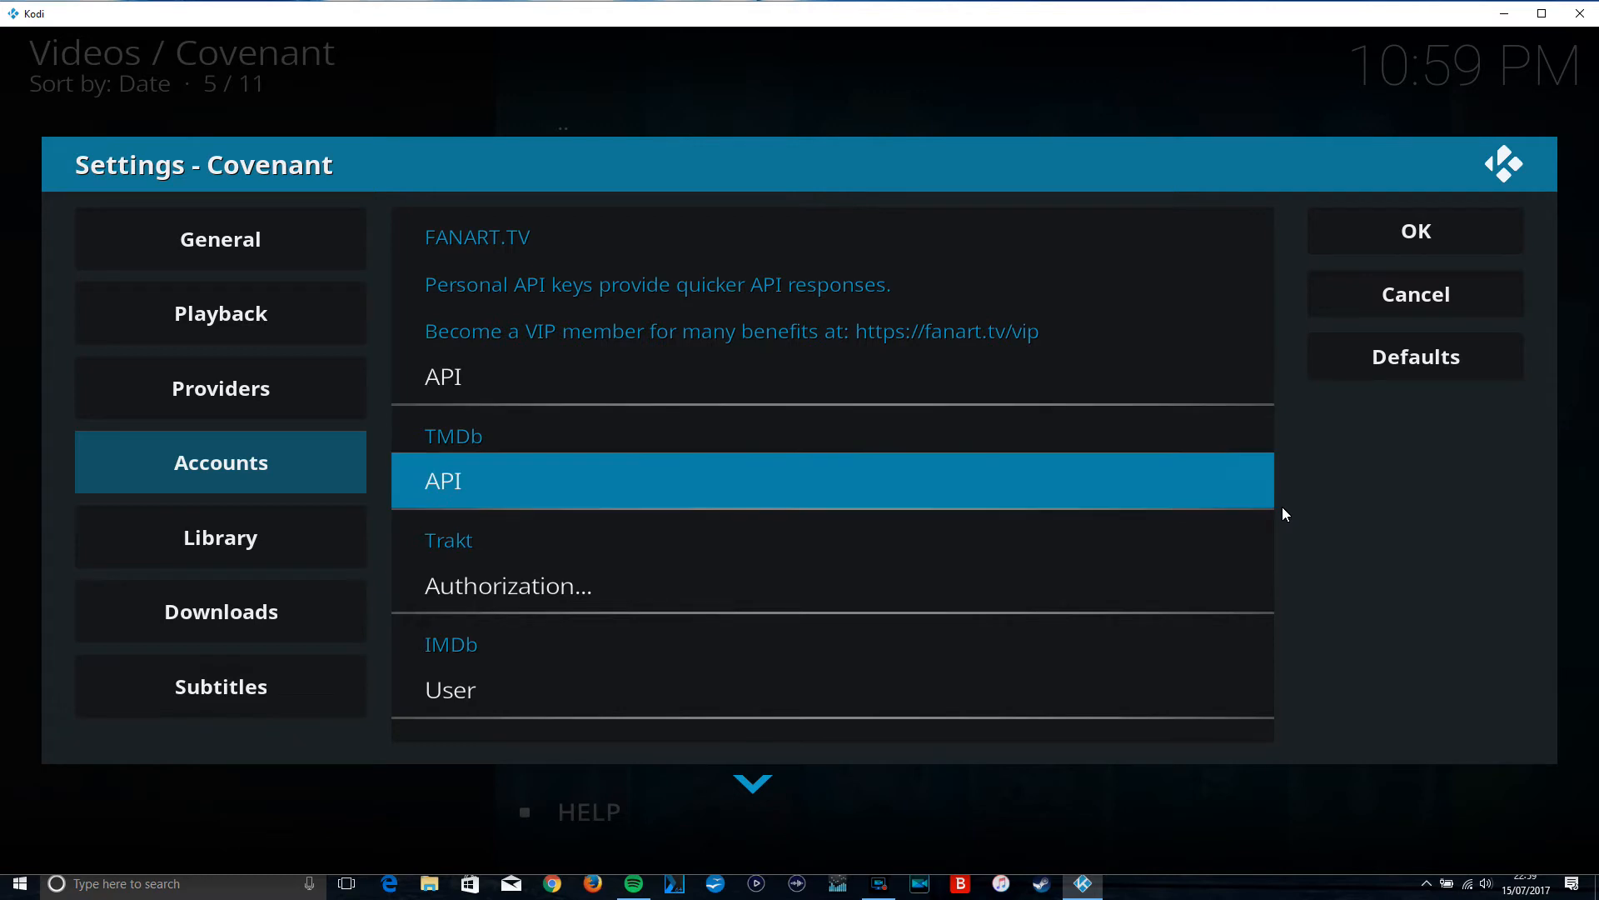
key(Down)
key(Up)
key(Down)
key(Down)
key(Down)
key(Down)
key(Down)
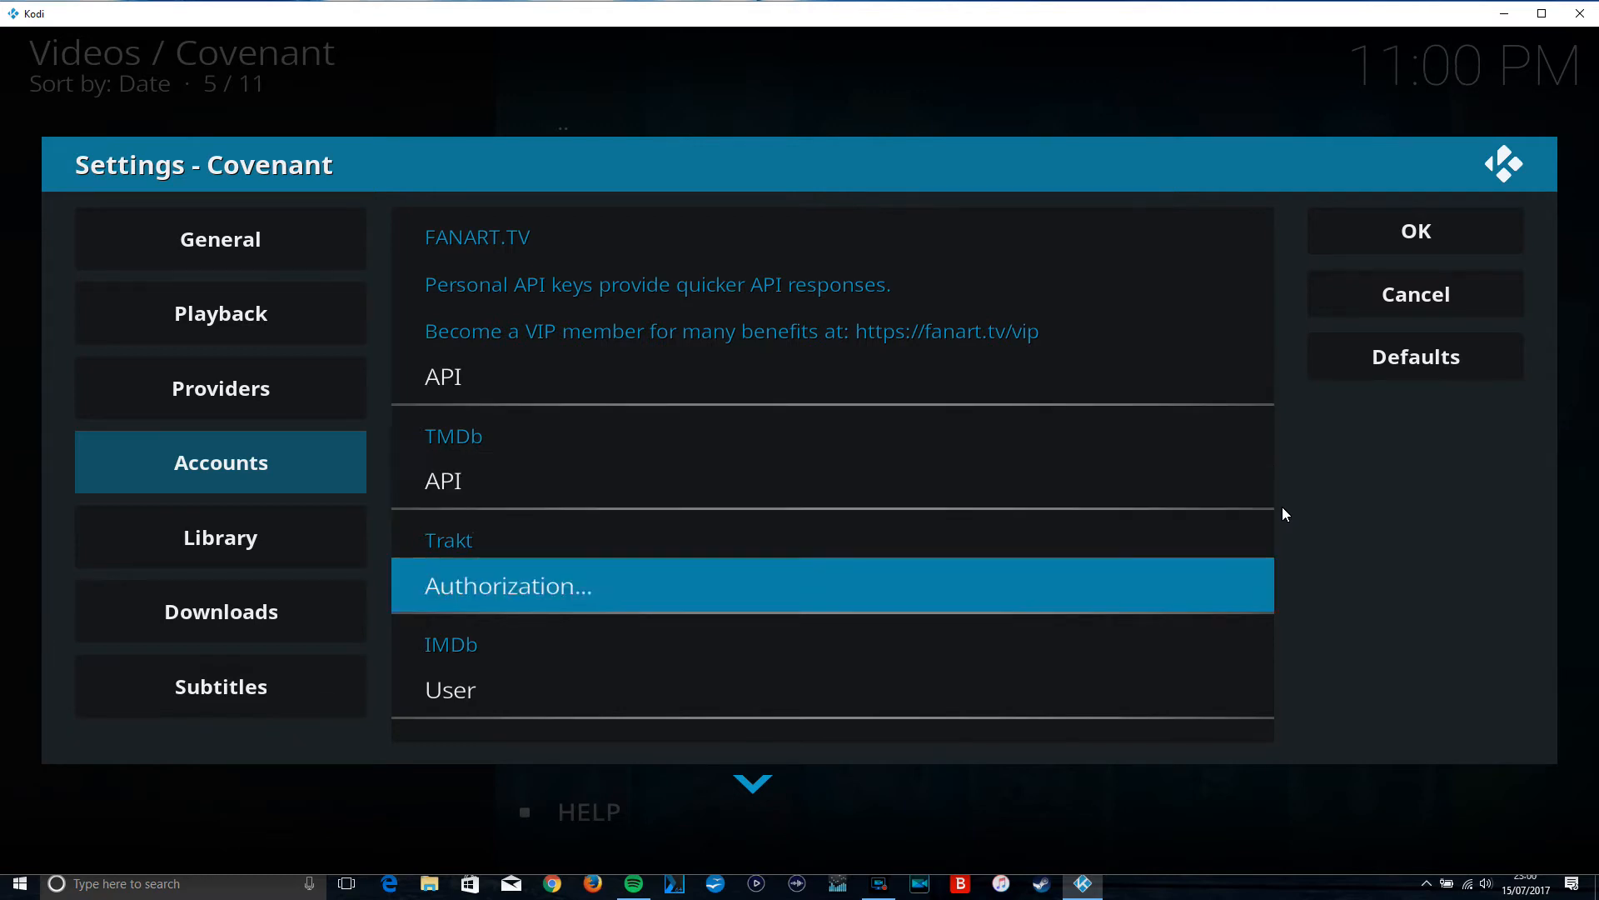
key(Down)
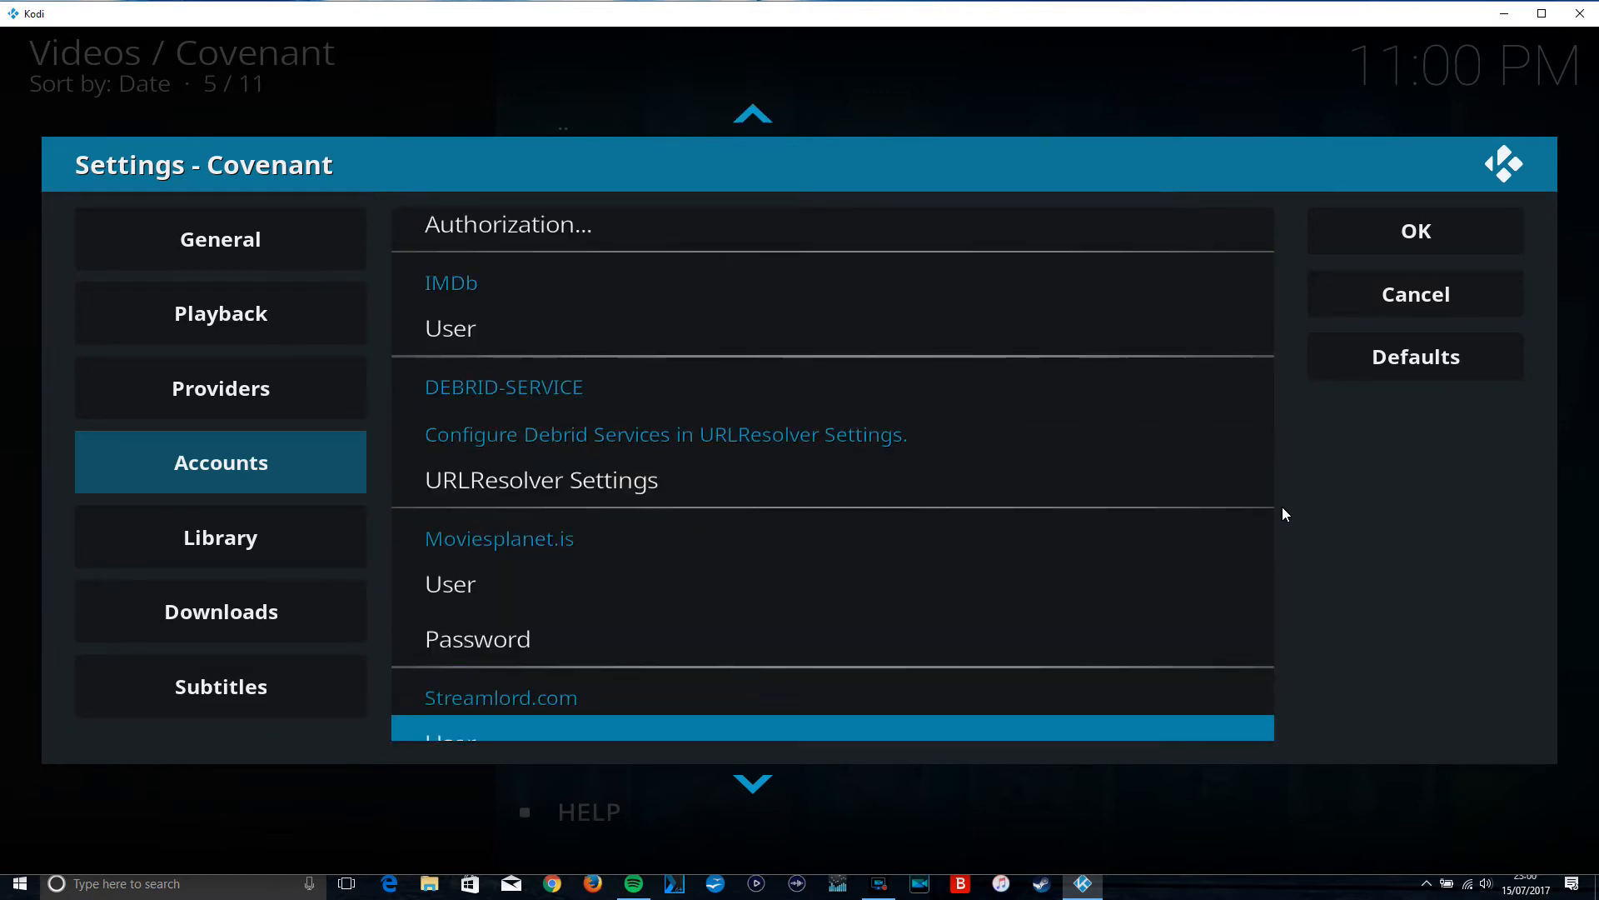
- Open the URLResolver Settings under the Debrid-Service entry of the Accounts settings
key(Up)
key(Up)
key(Up)
key(Return)
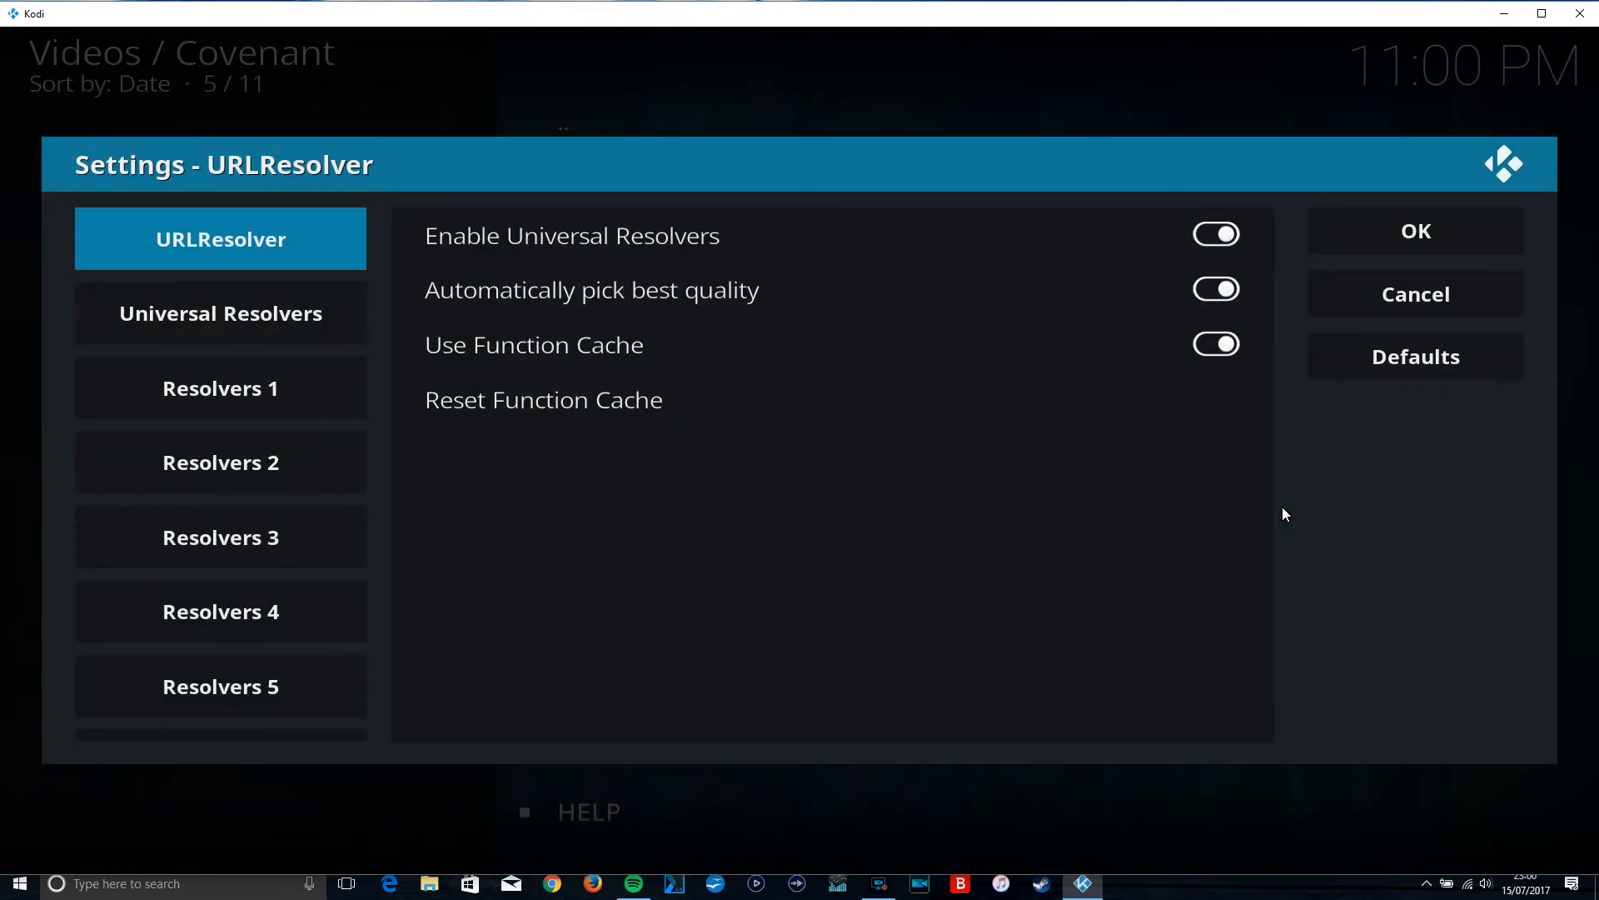
- Look through the Universal Resolvers settings of URLResolver, including Debrid-Link.fr and MegaDebrid, and close the settings
key(Down)
key(Right)
key(Down)
key(Down)
key(Down)
key(Down)
key(Down)
key(Down)
key(Down)
key(Down)
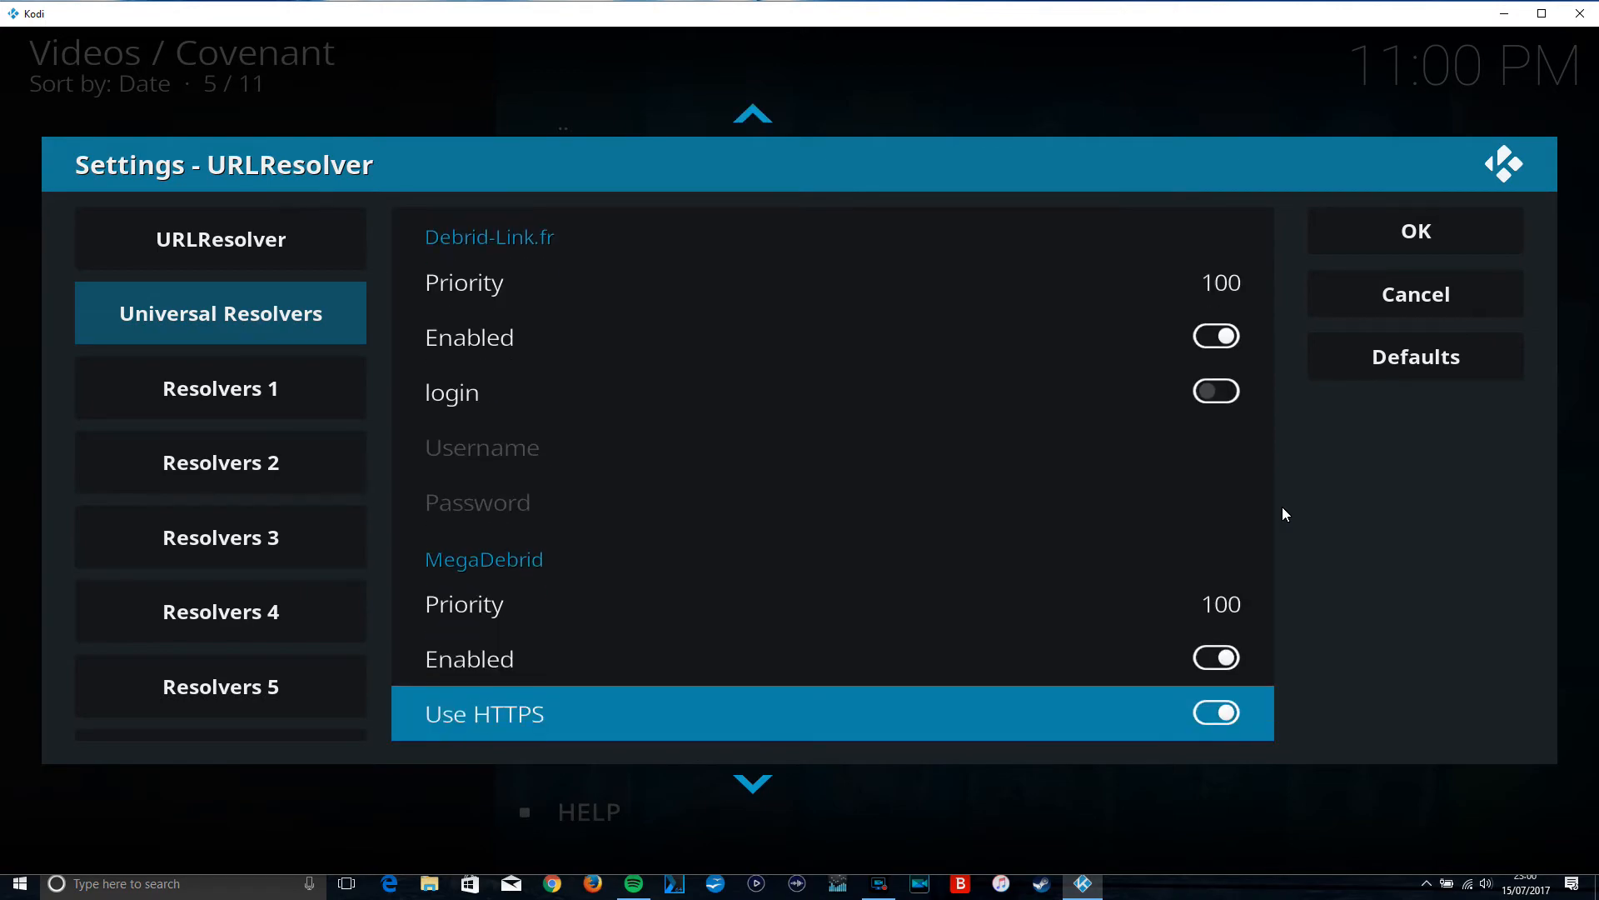
key(Escape)
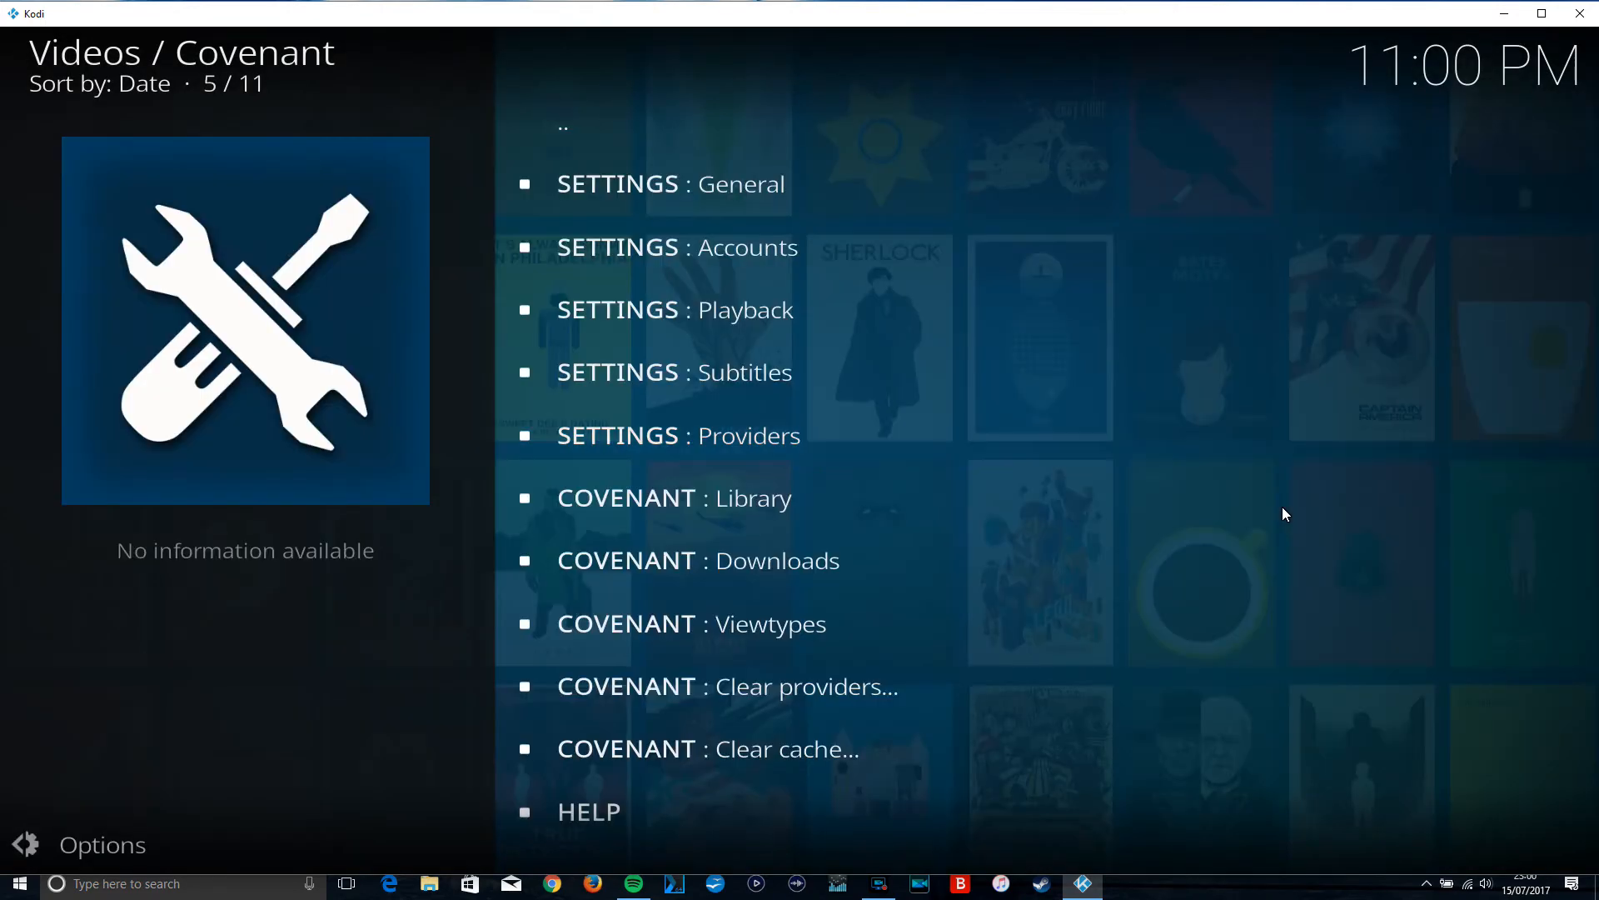
- Return to the Add-ons screen and reopen Covenant from the video add-ons
key(Escape)
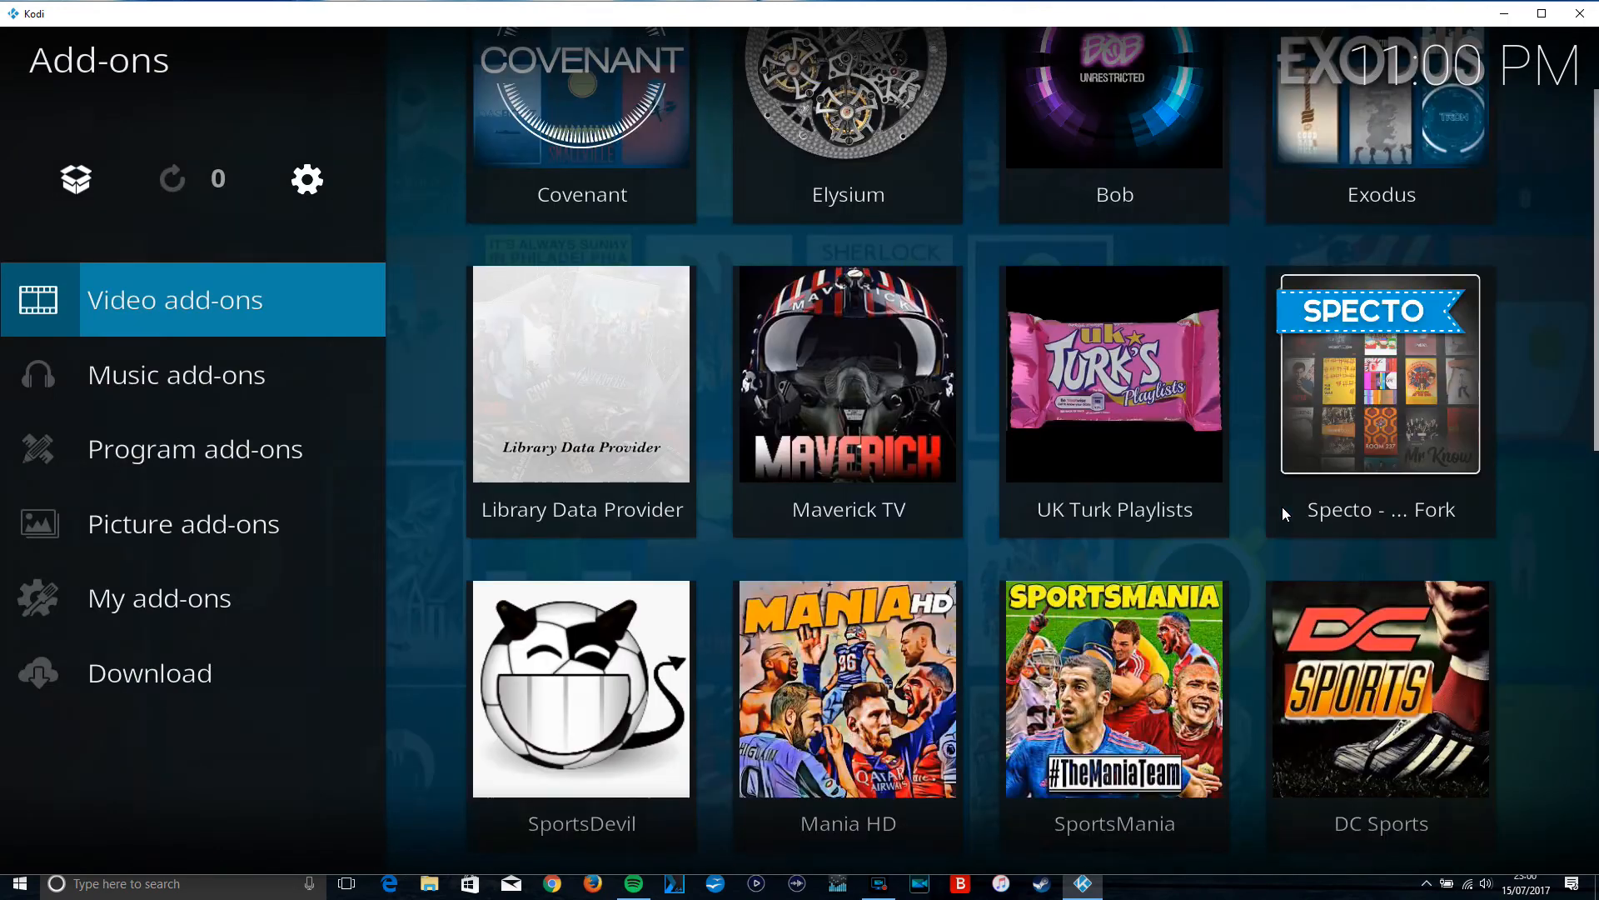
key(Down)
key(Down)
key(Down)
key(Up)
key(Up)
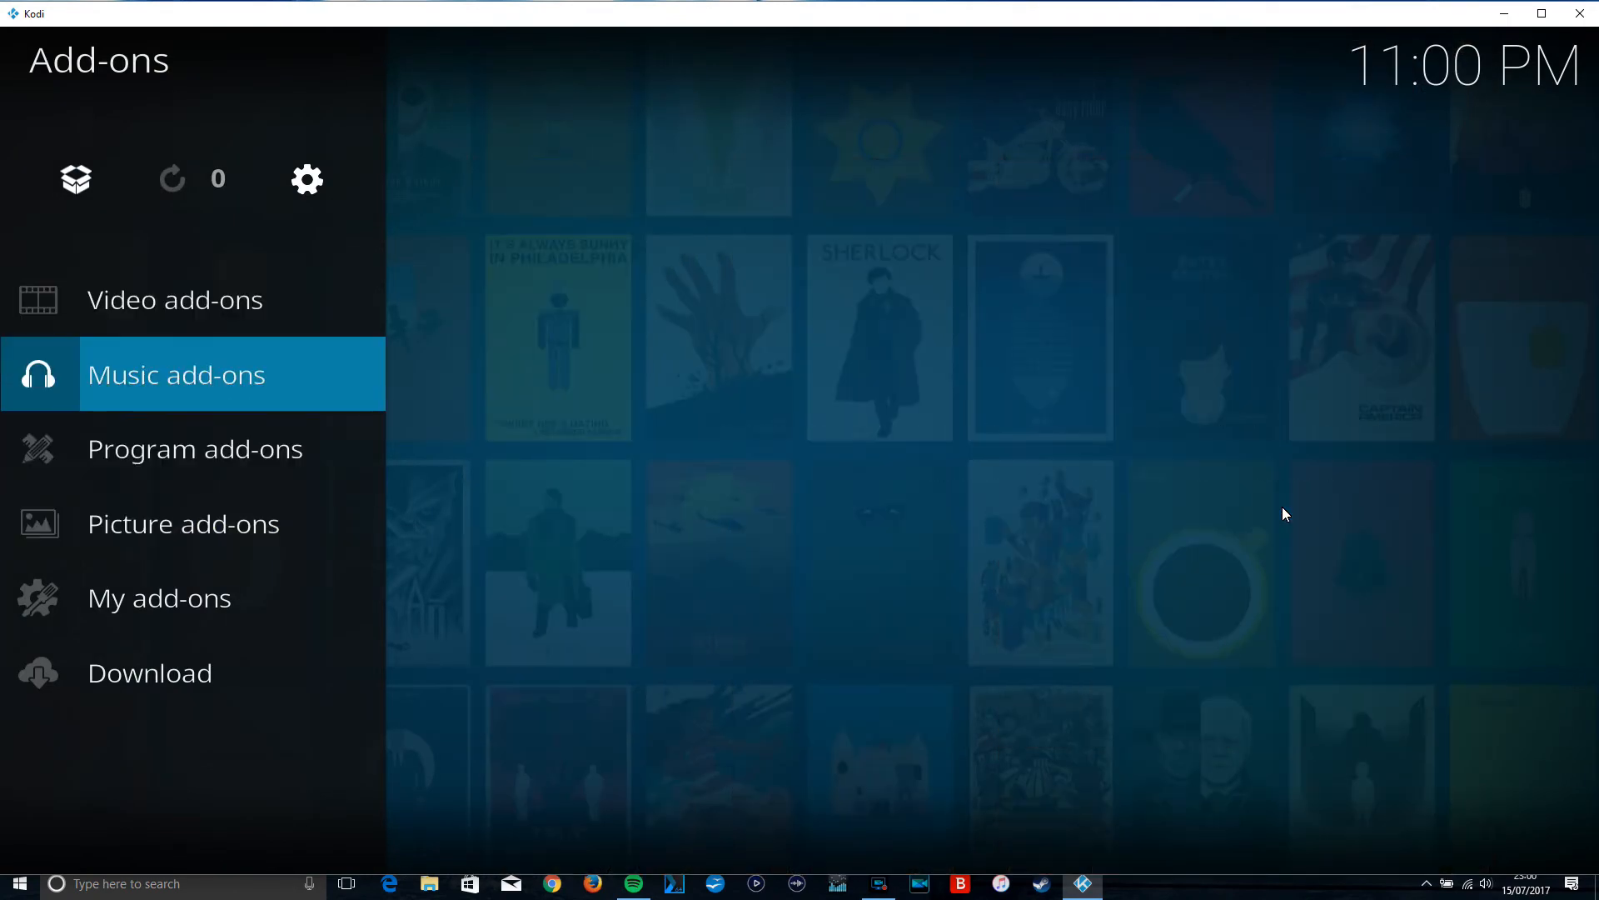
key(Up)
key(Right)
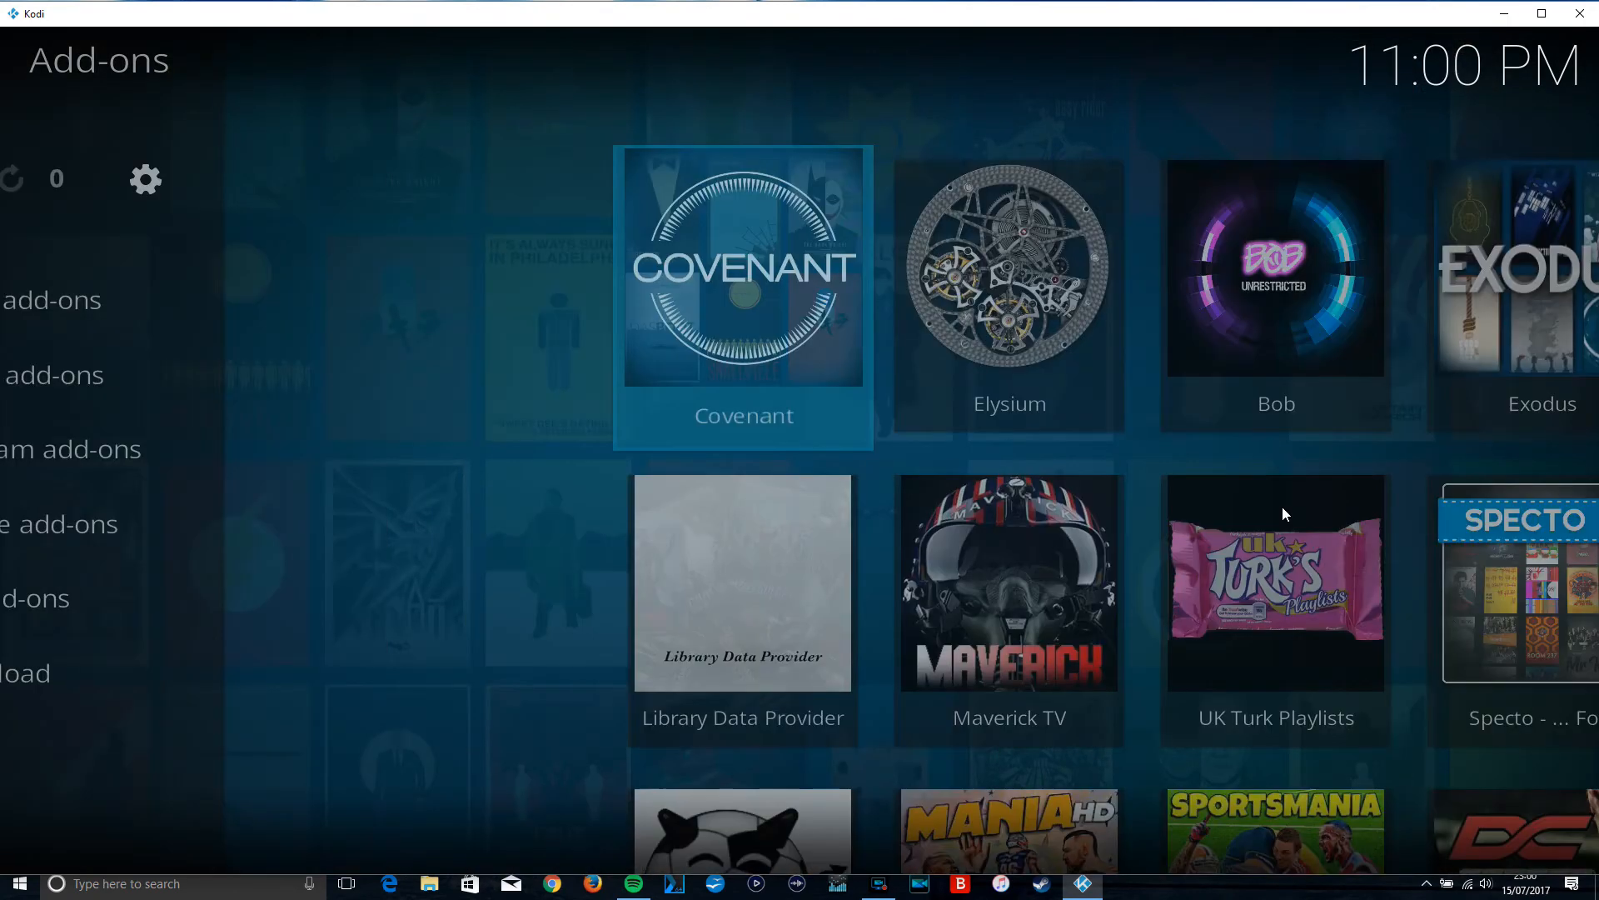
key(Return)
- Open the Movies section of Covenant
key(Up)
key(Up)
key(Up)
key(Up)
key(Up)
key(Up)
key(Up)
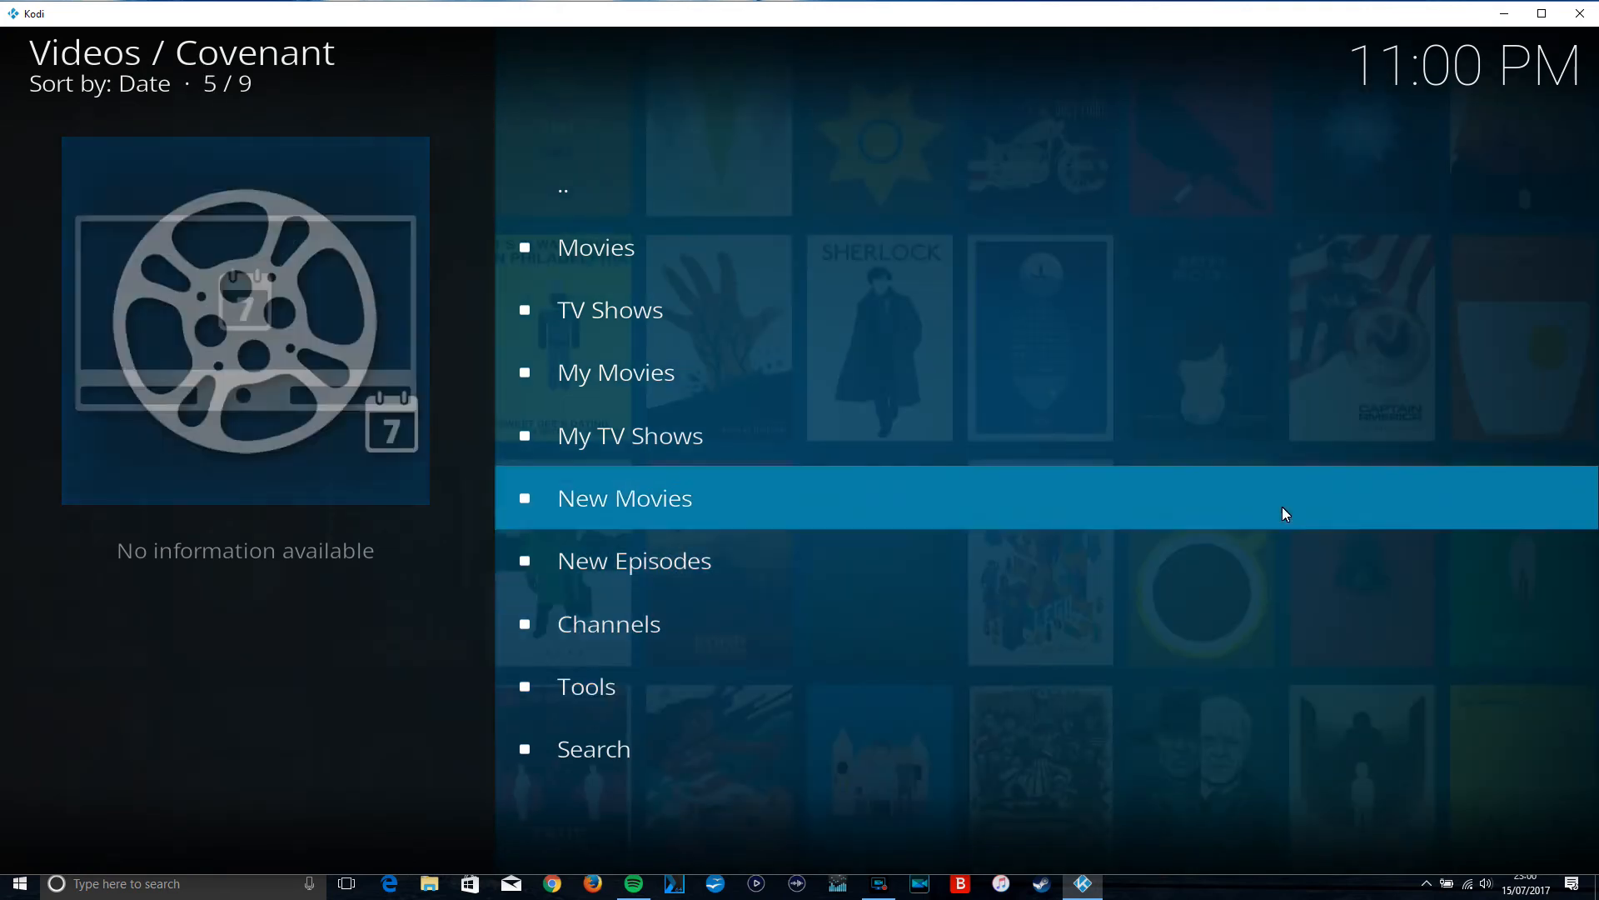
key(Return)
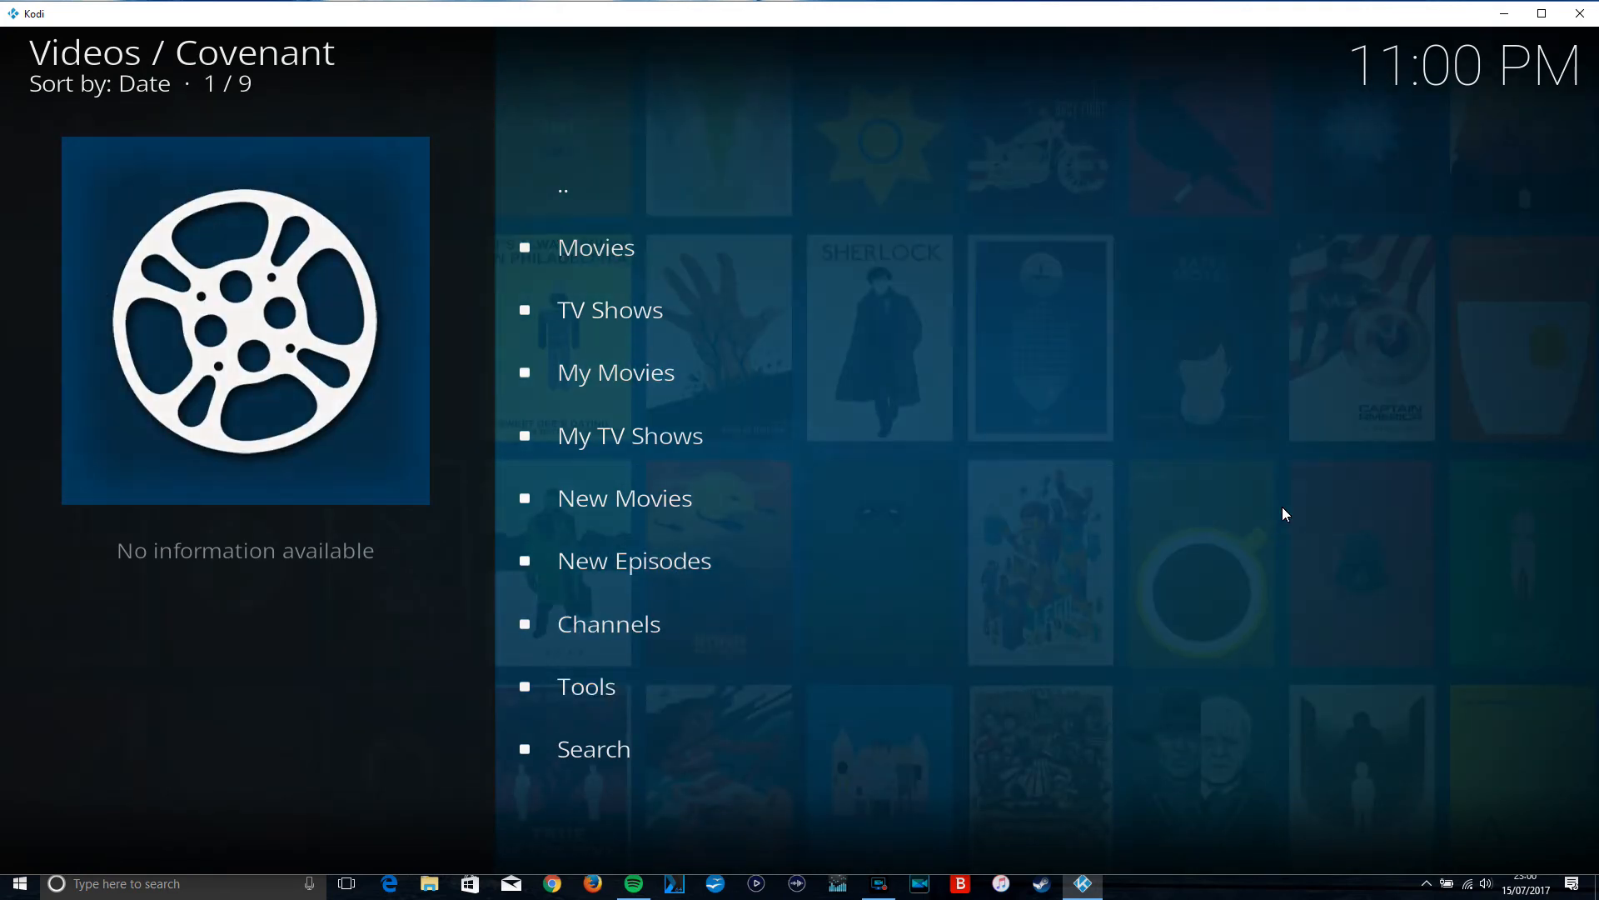
- Look through the movie categories offered by Covenant, such as Languages and Certificates
key(Down)
key(Down)
key(Down)
key(Down)
key(Down)
key(Down)
key(Down)
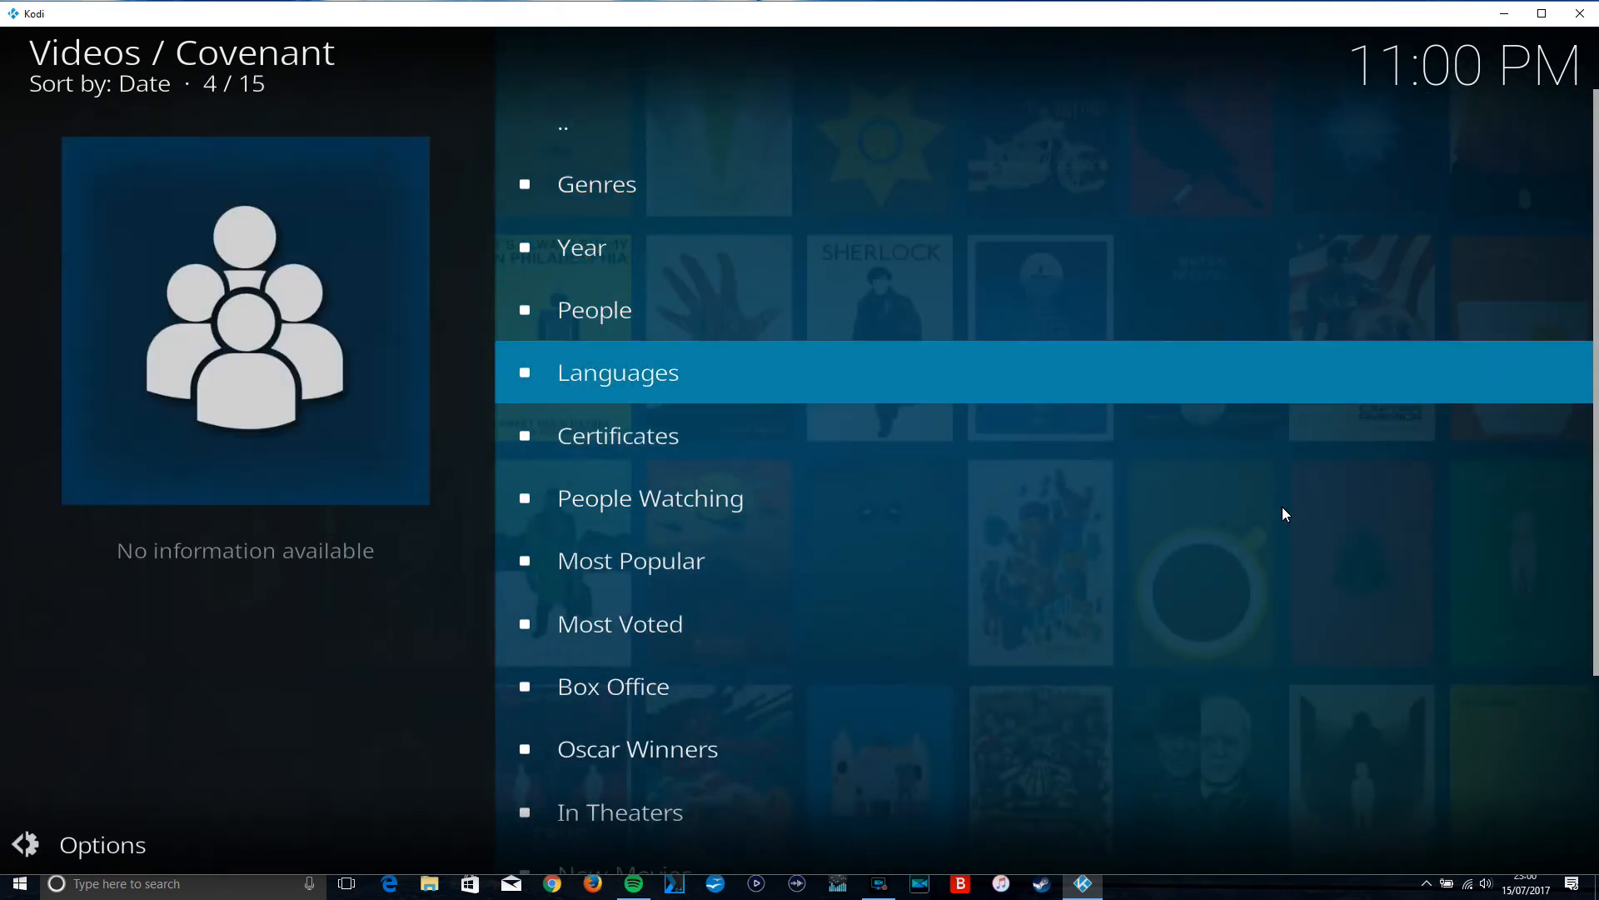
key(Up)
key(Up)
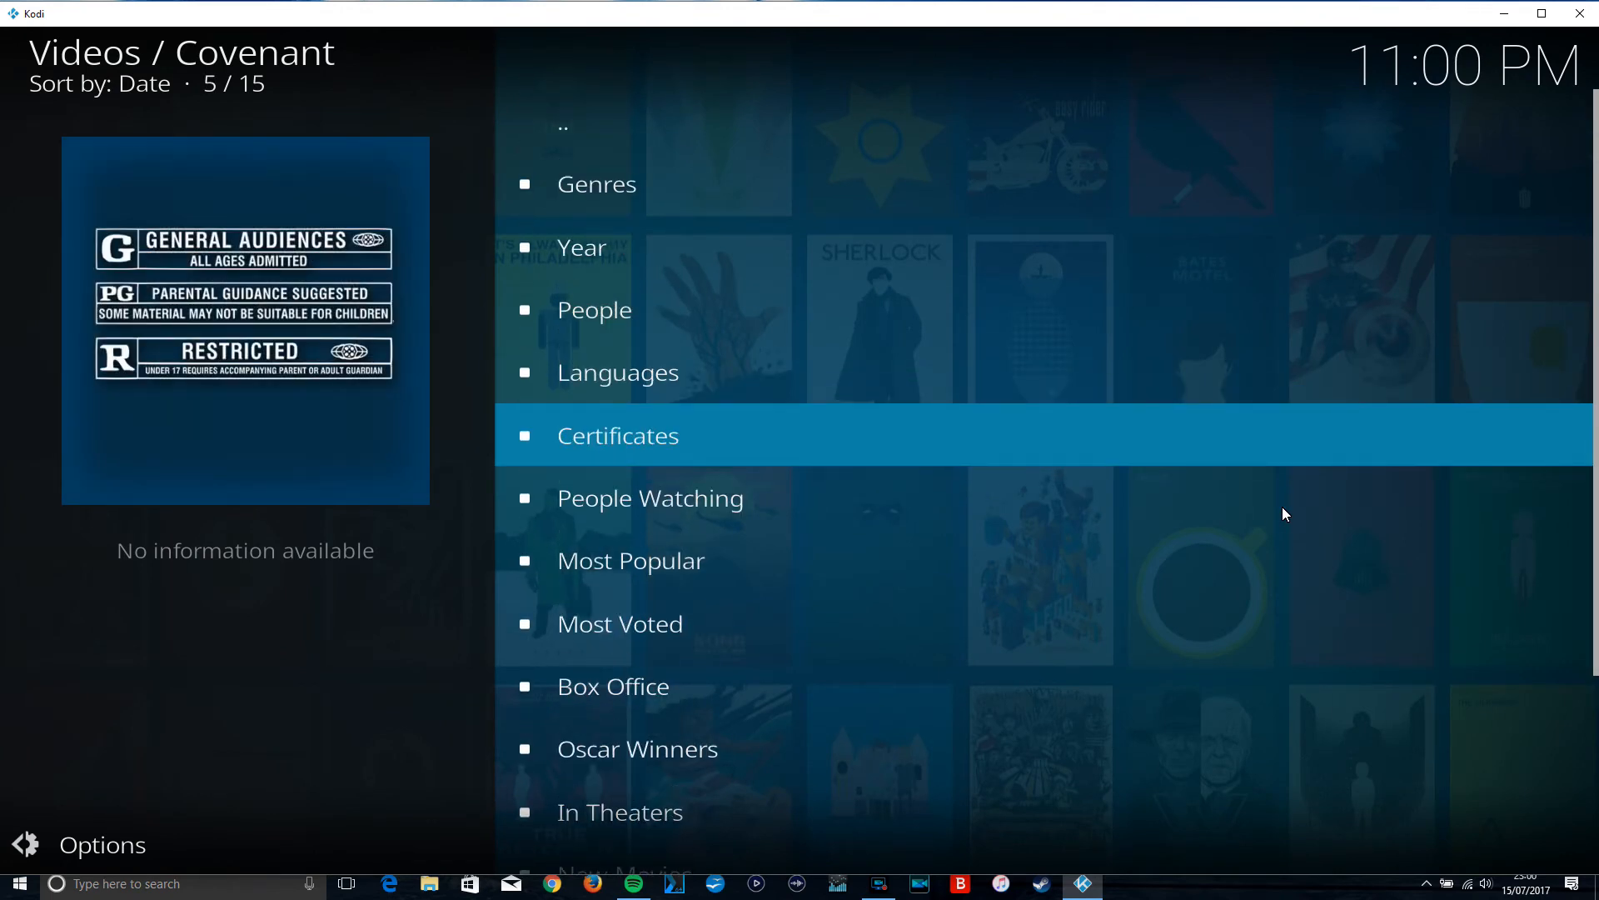
key(Up)
key(Up)
key(Up)
key(Up)
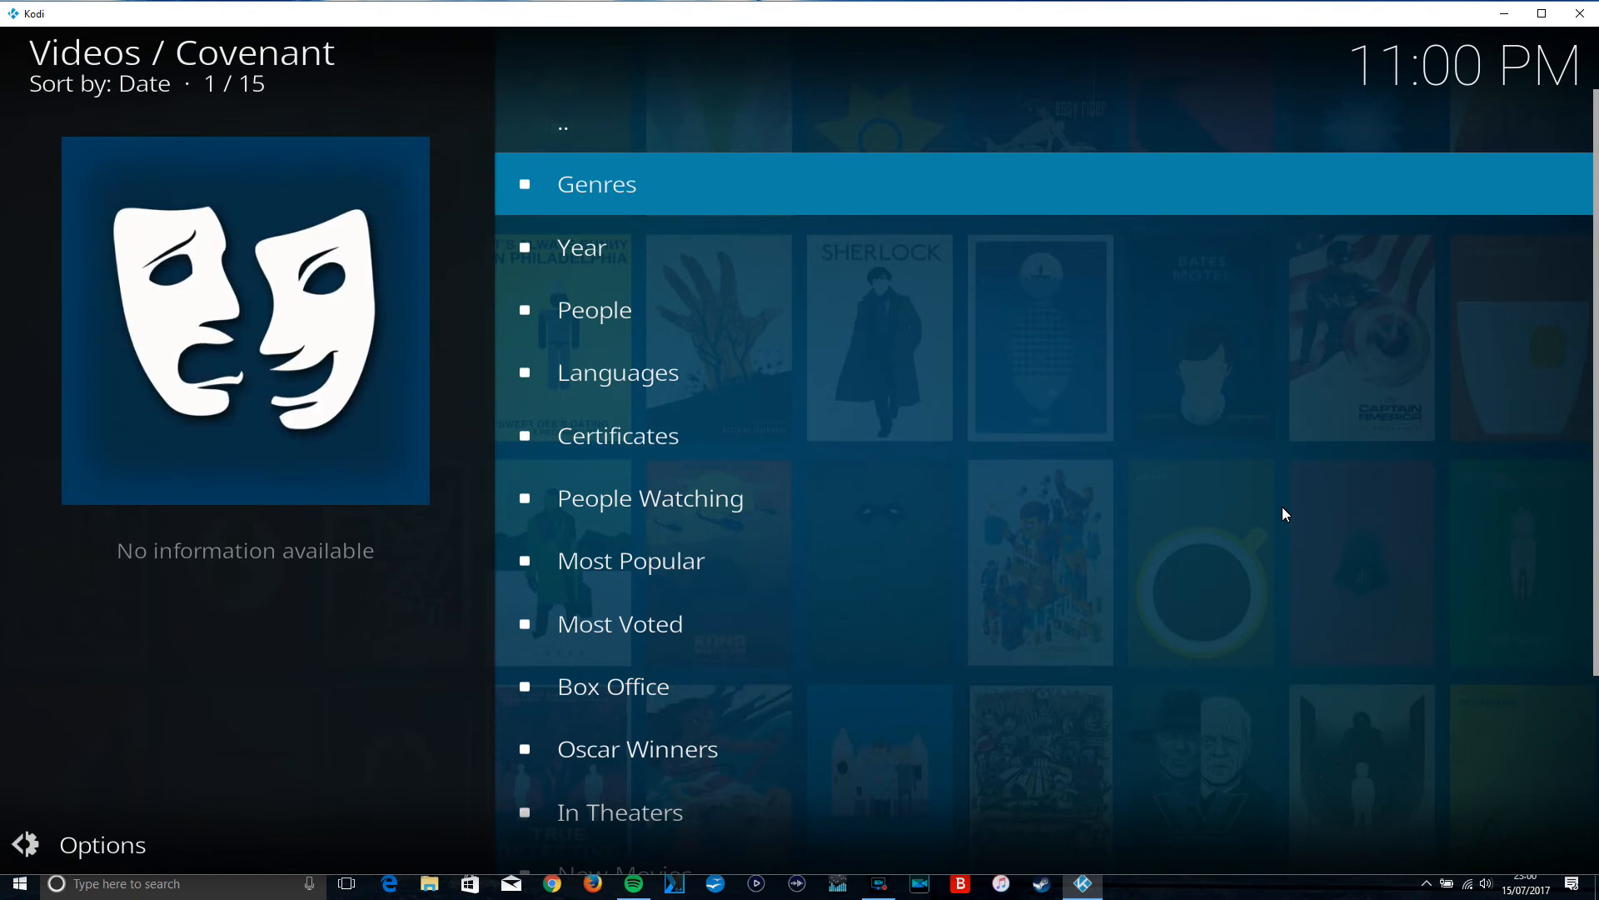
- Open the Genres category and look through the available movie genres
key(Return)
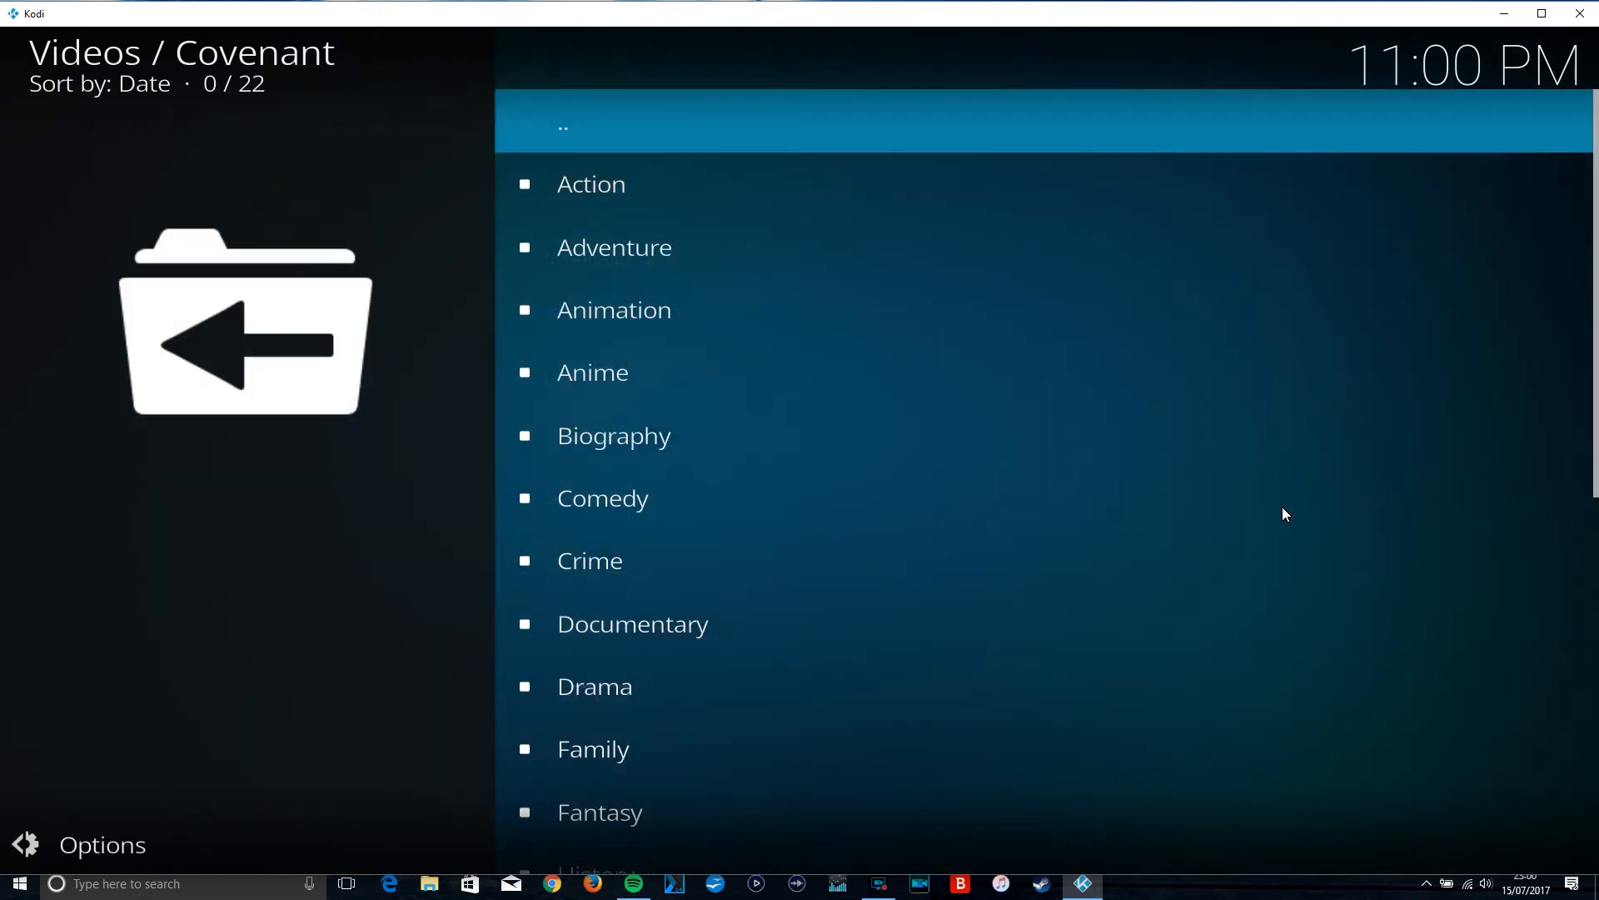
key(Down)
key(Down)
key(Down)
key(Down)
key(Down)
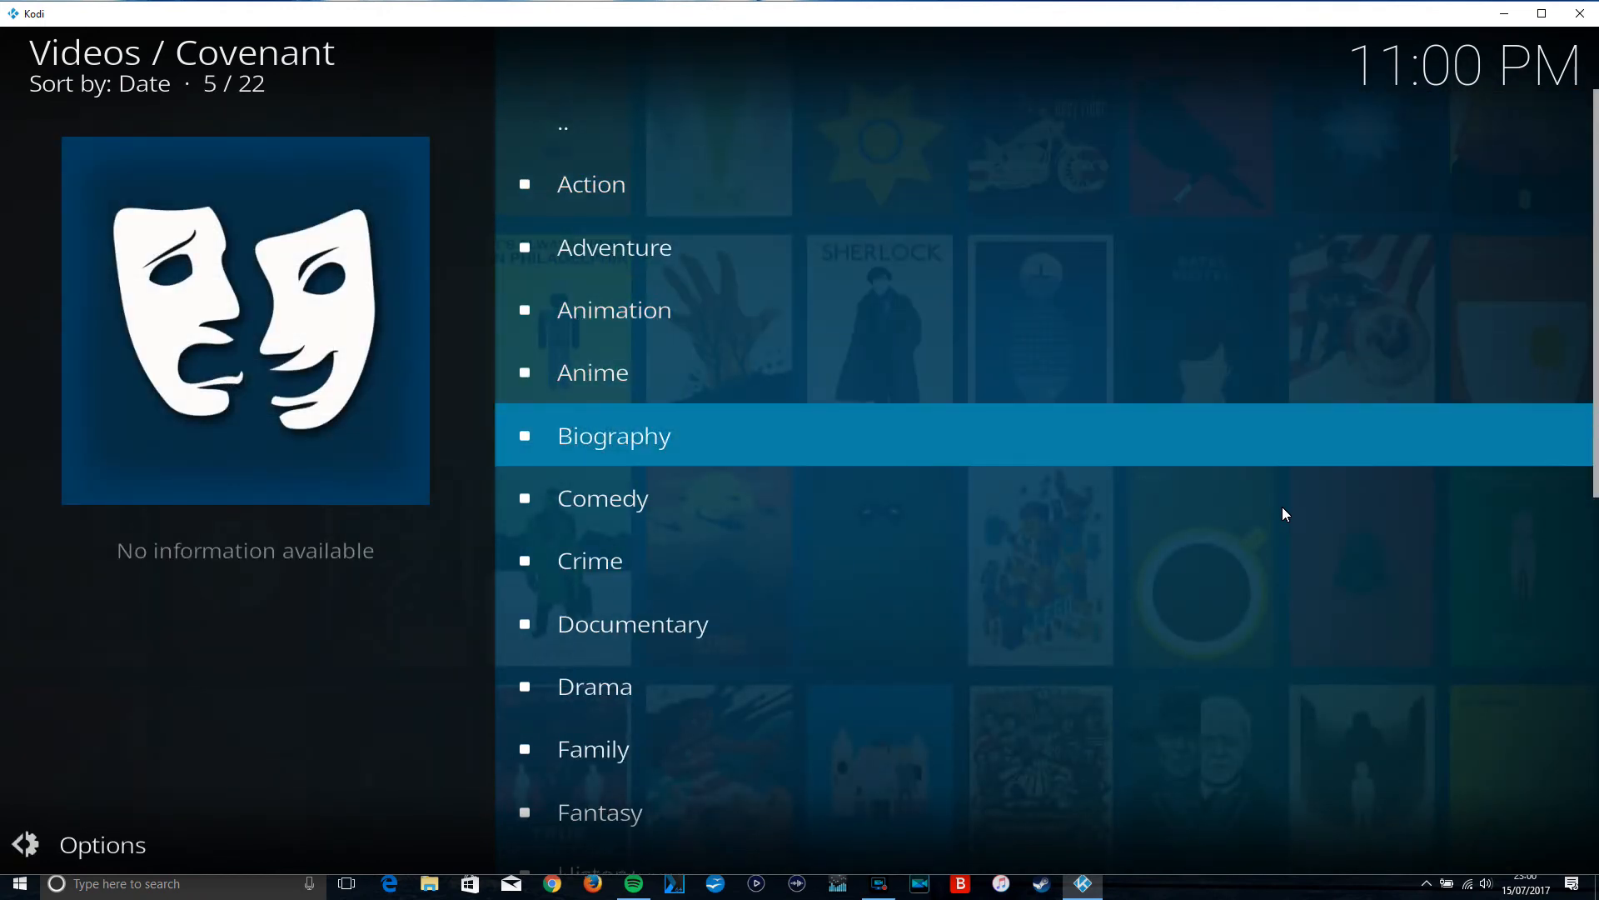
- Return to Covenant's movie categories and look at the People and Languages entries
key(BackSpace)
key(Down)
key(Down)
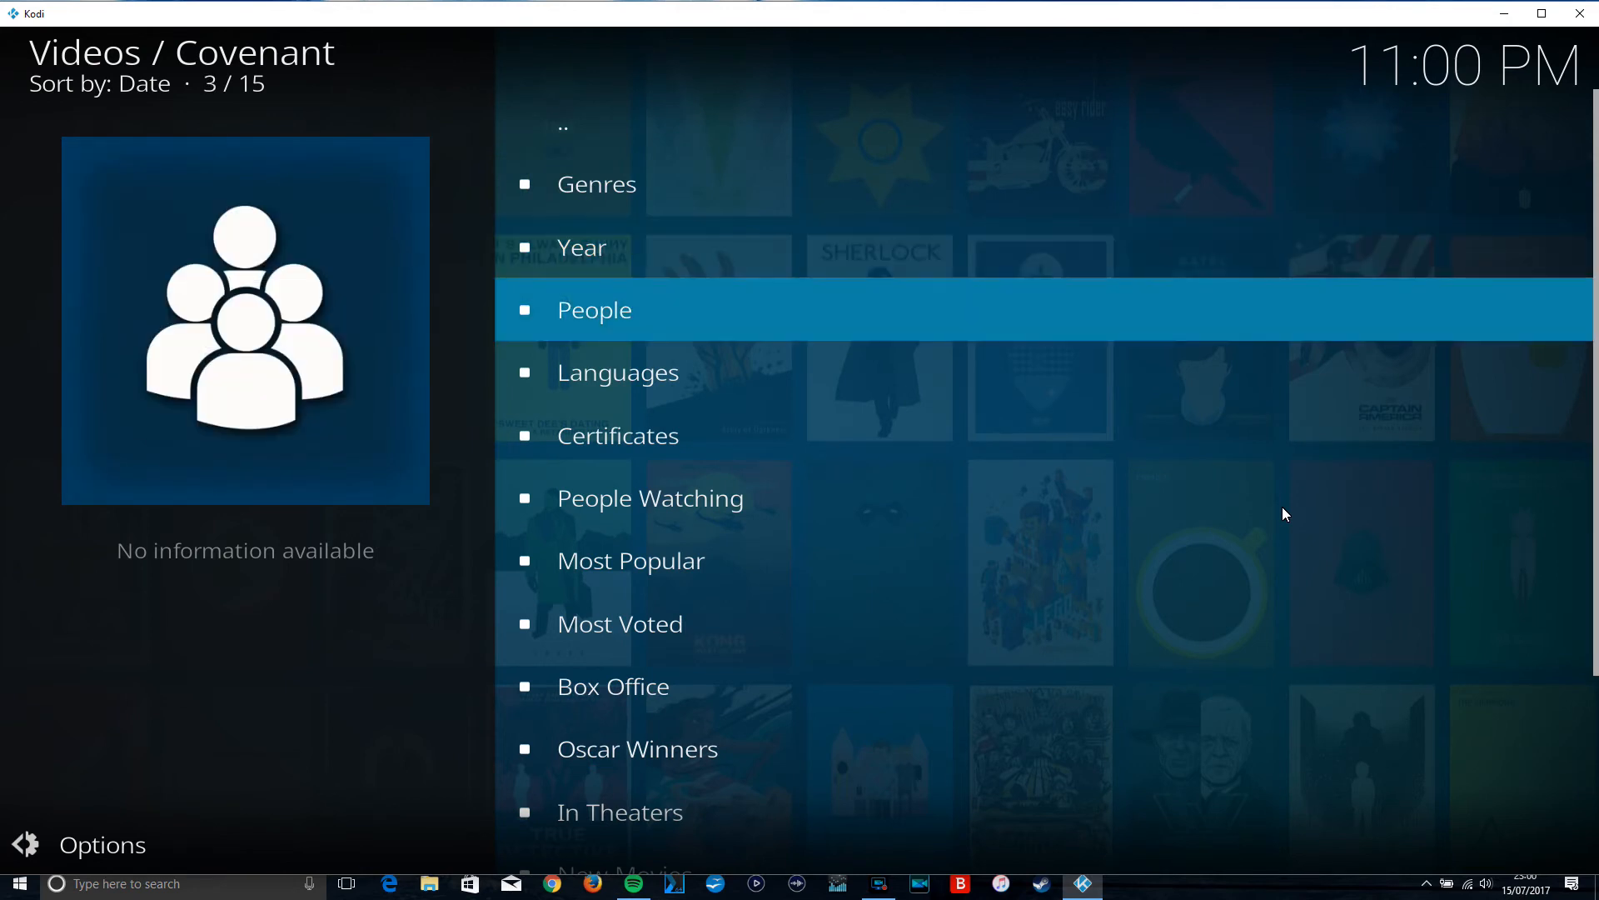
key(Down)
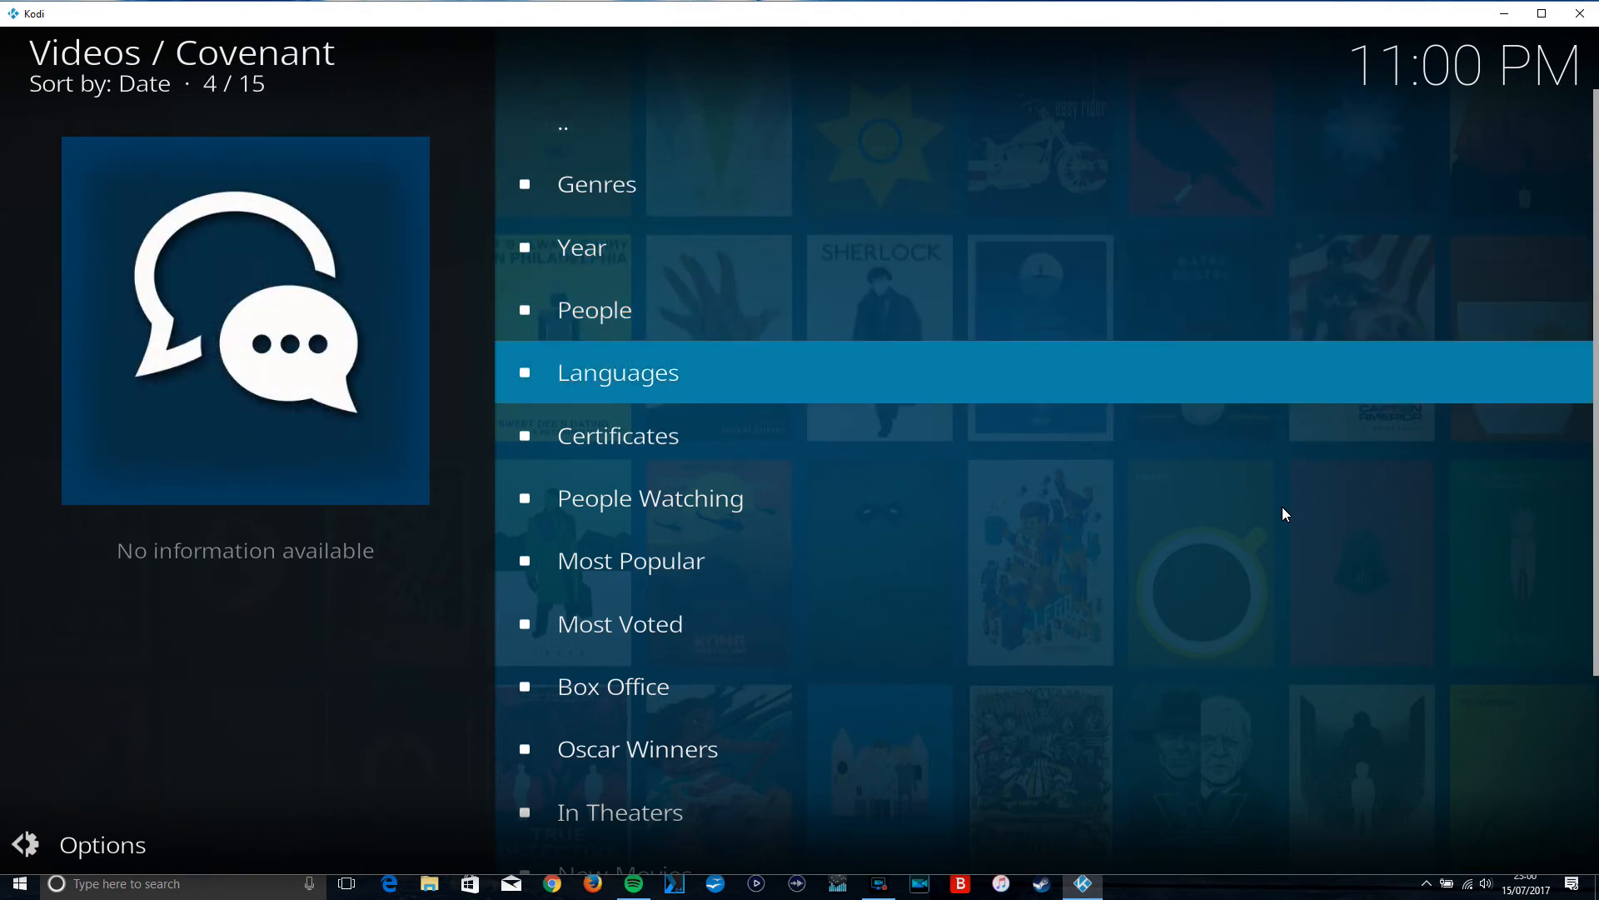
- Go back to Covenant's main menu and open the TV Shows section
key(BackSpace)
key(Down)
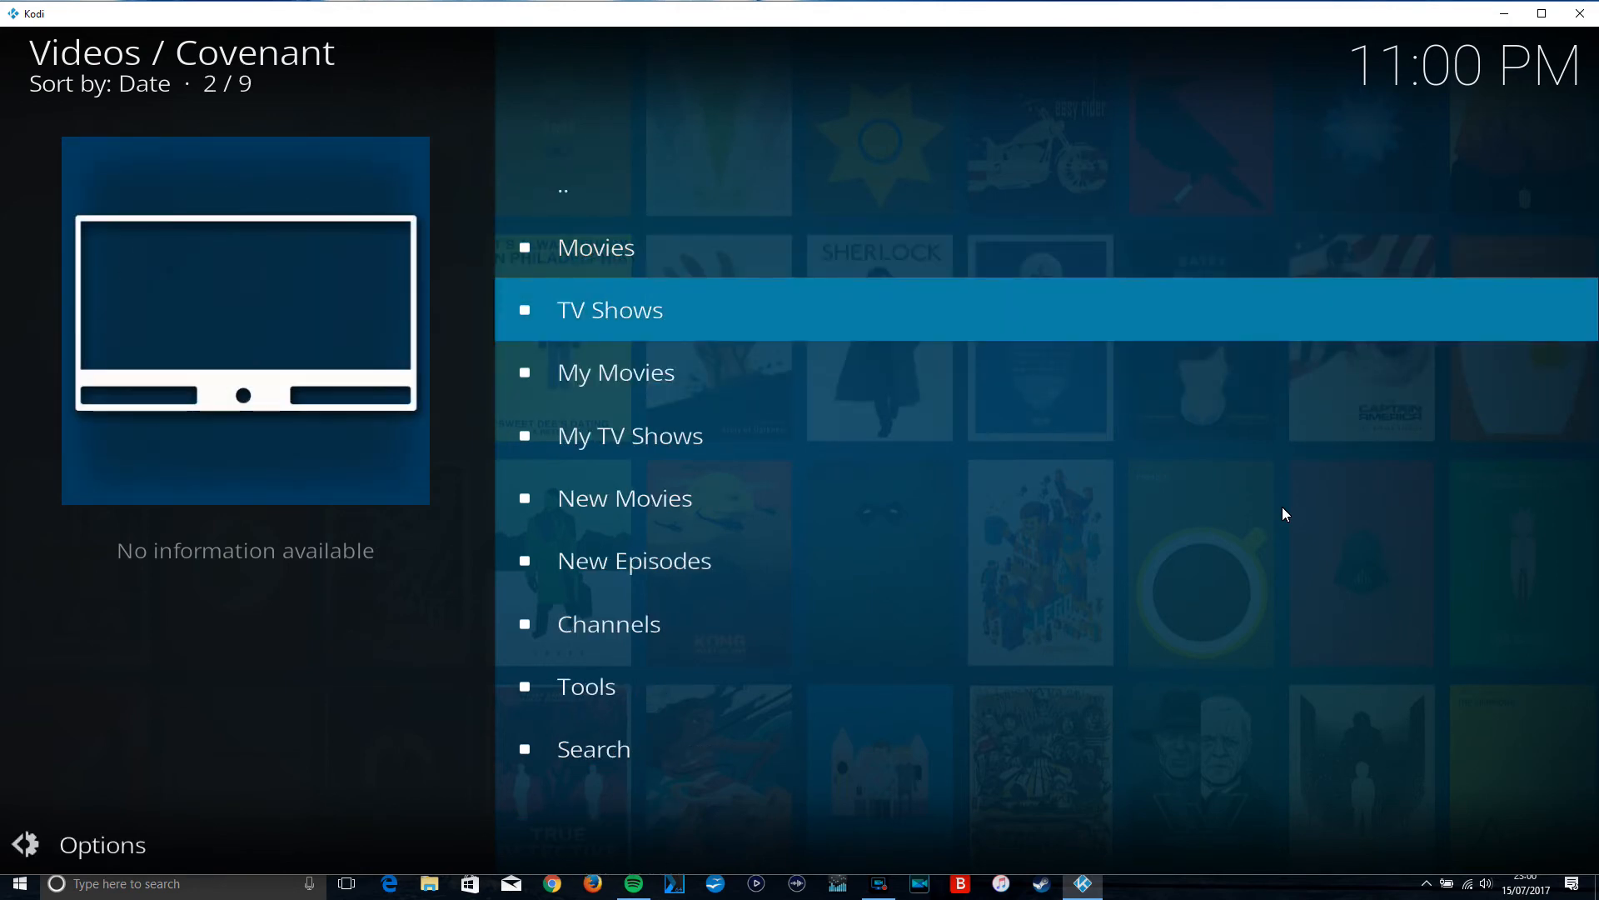
key(Return)
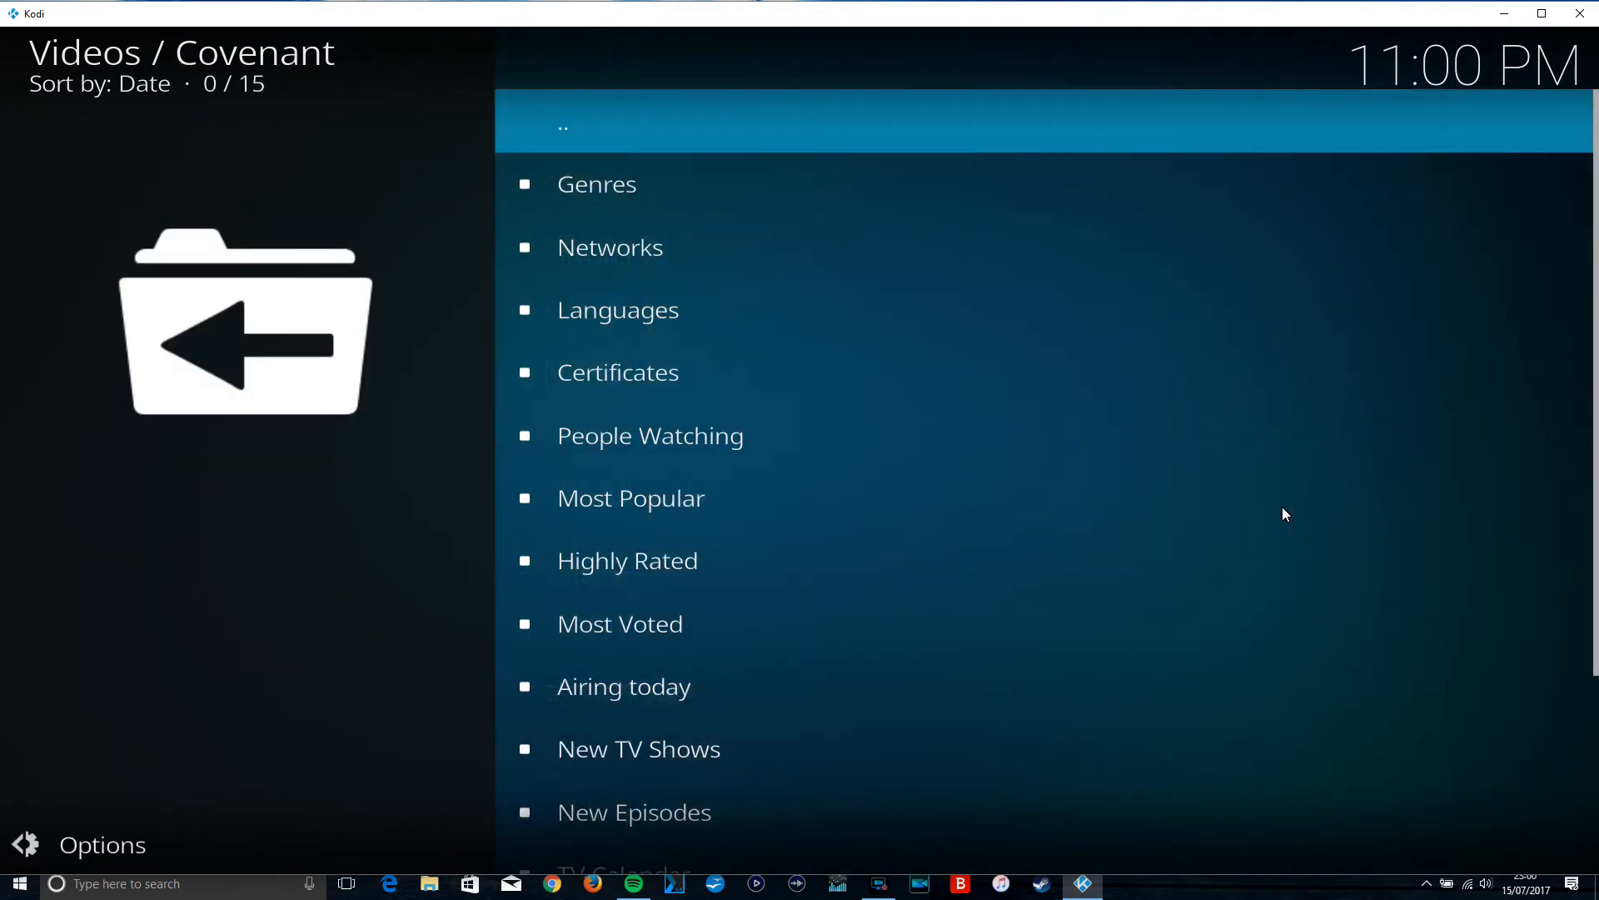
- Look through the TV show categories, such as Networks, Most Popular and Highly Rated
key(Down)
key(Down)
key(Down)
key(Down)
key(Down)
key(Down)
key(Down)
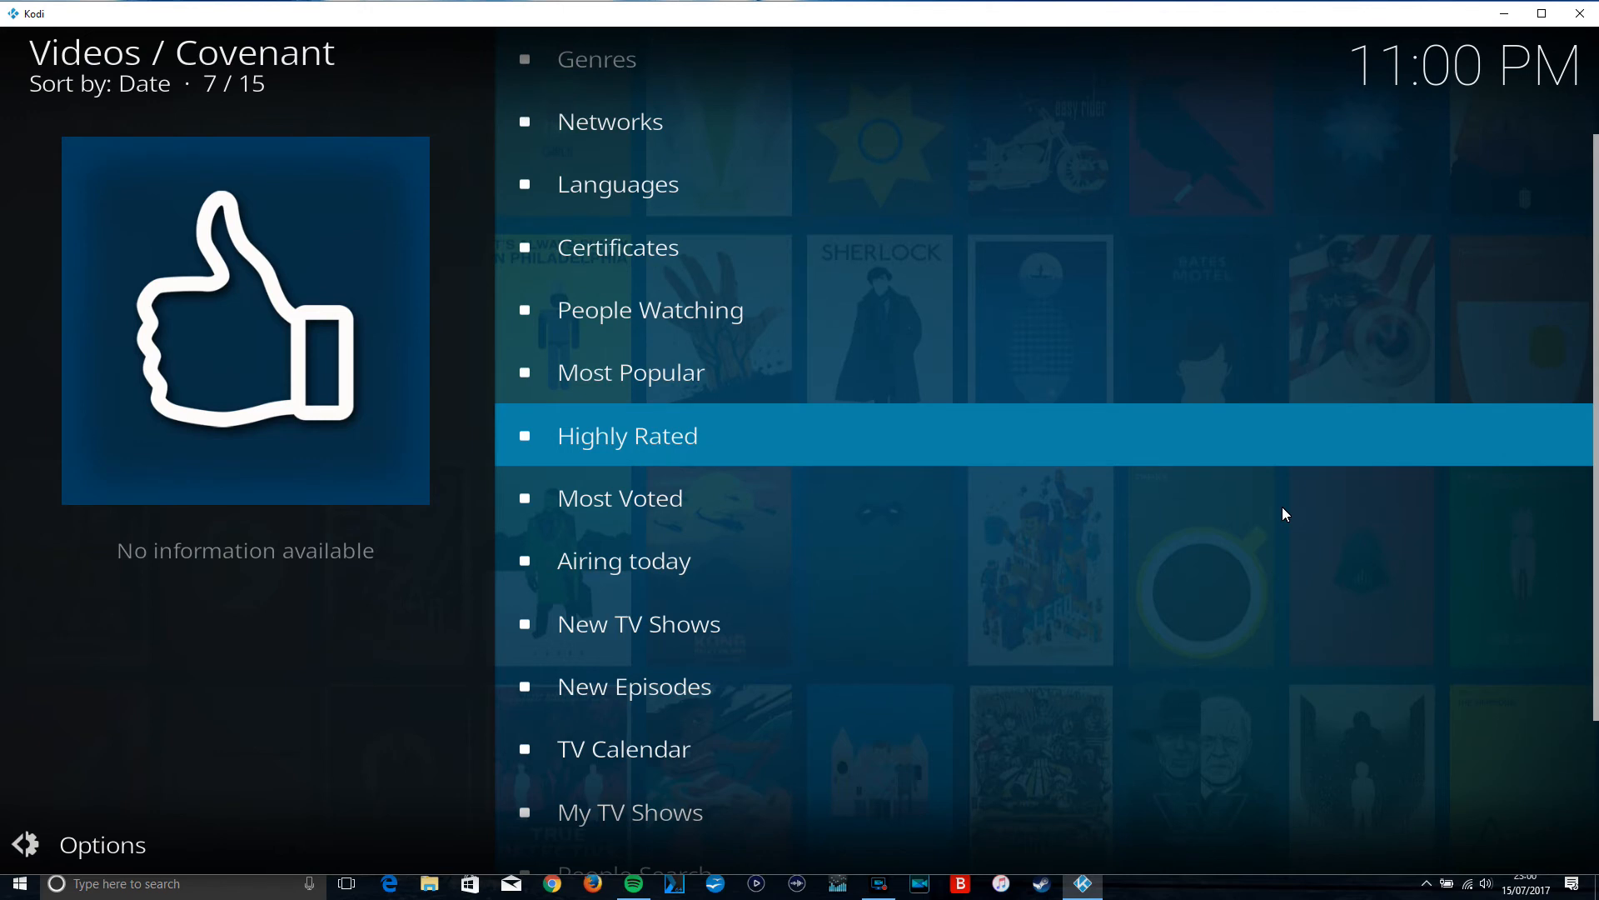
- Leave the TV Shows section and exit Covenant to the home screen
key(BackSpace)
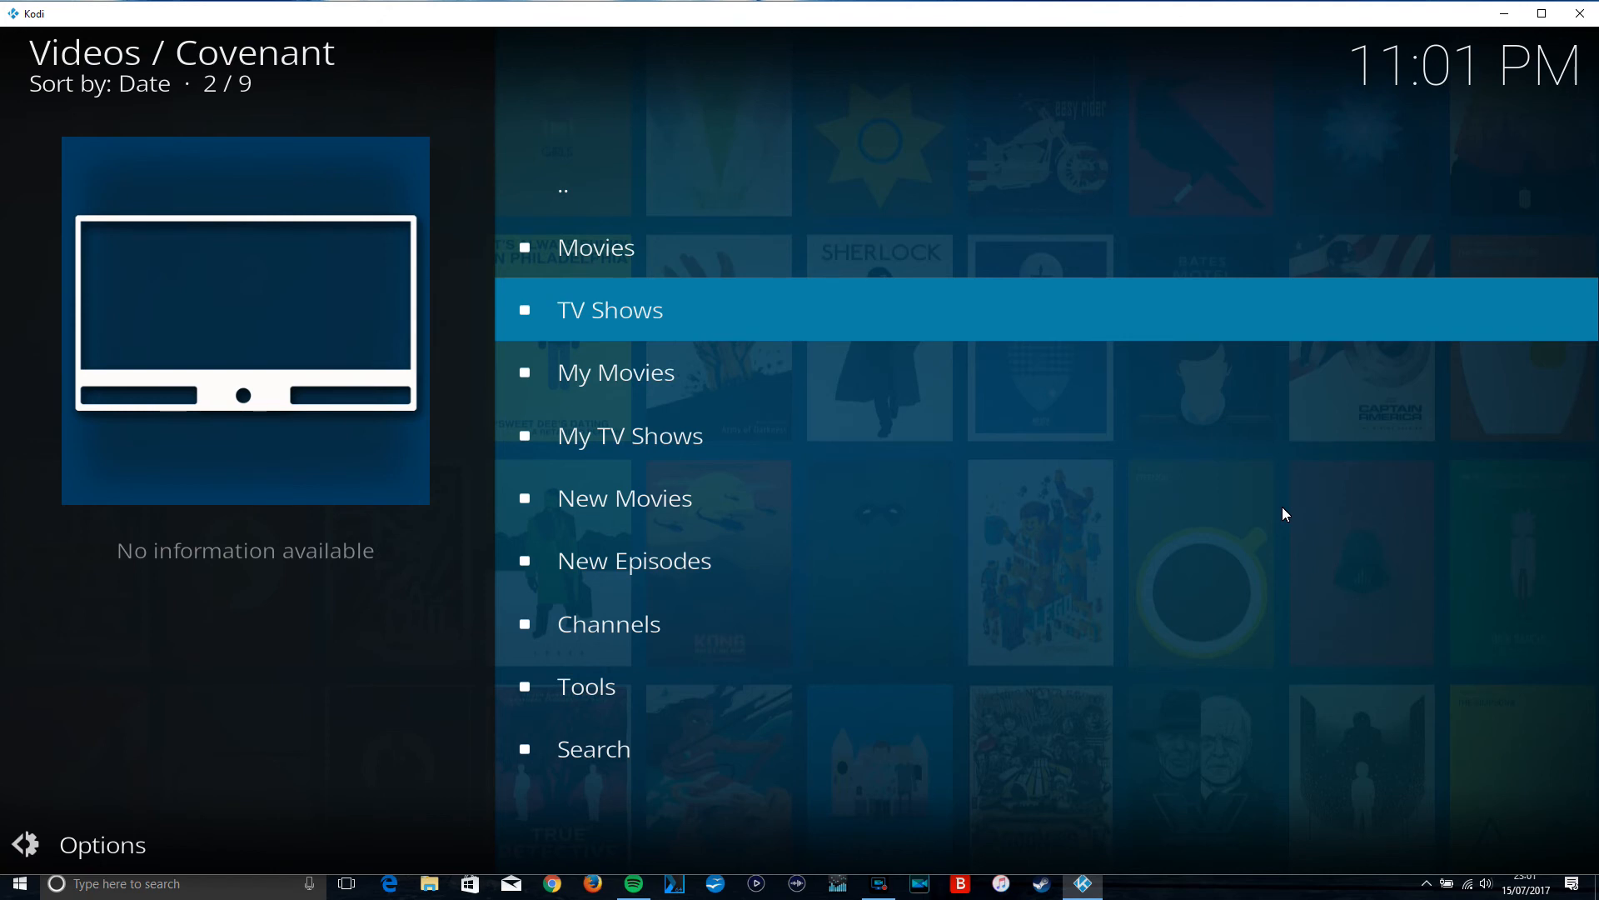
key(Escape)
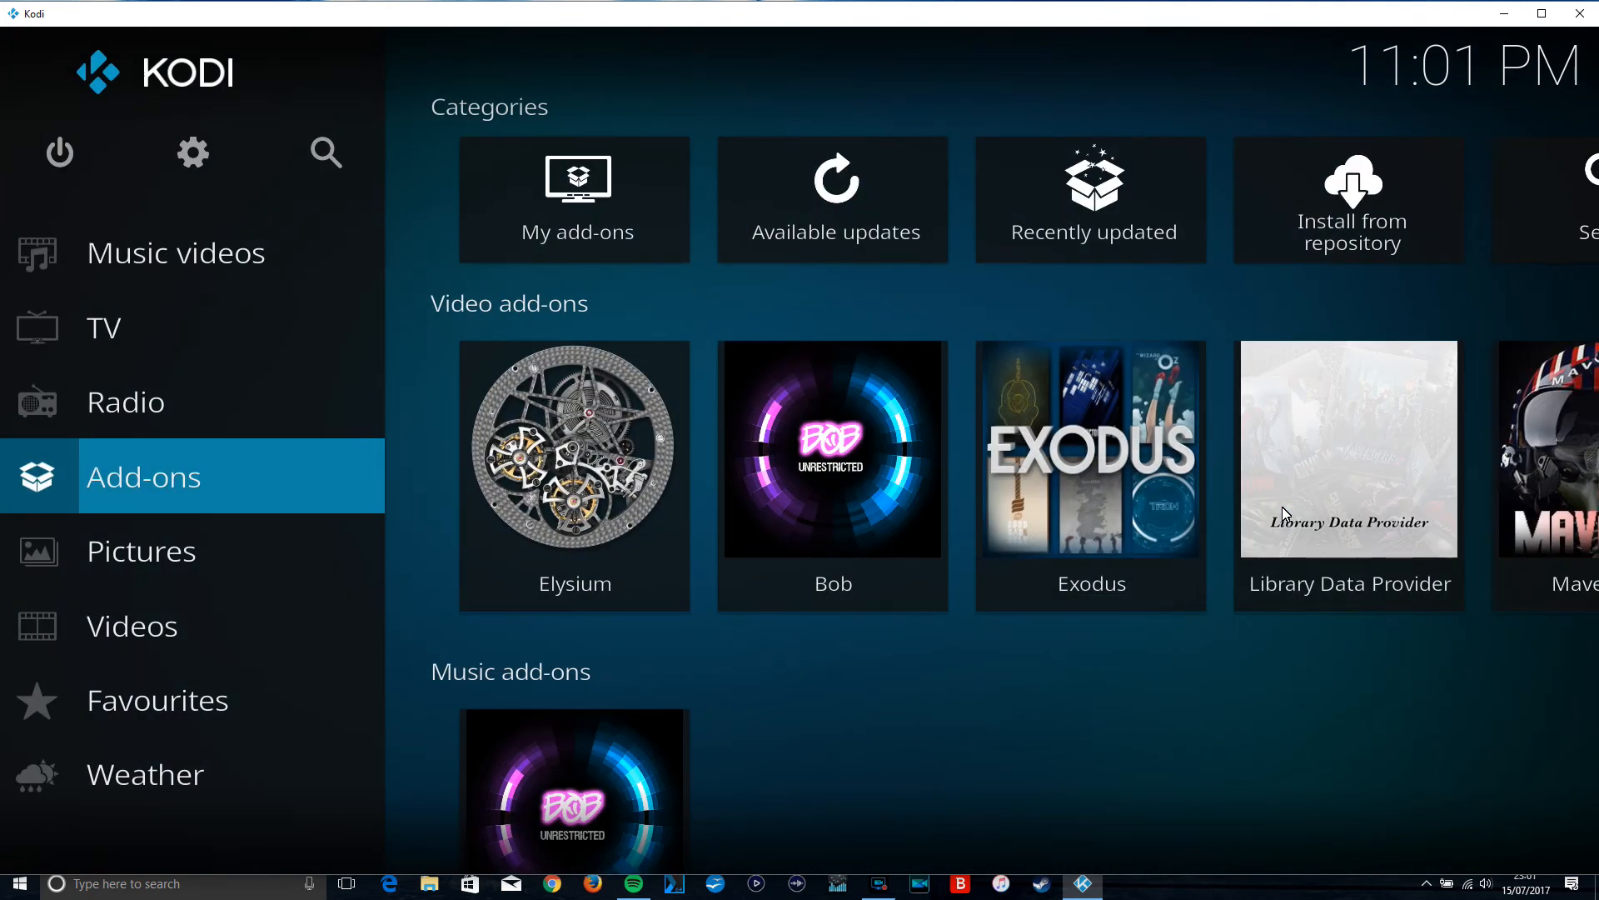
key(Up)
key(Up)
key(Up)
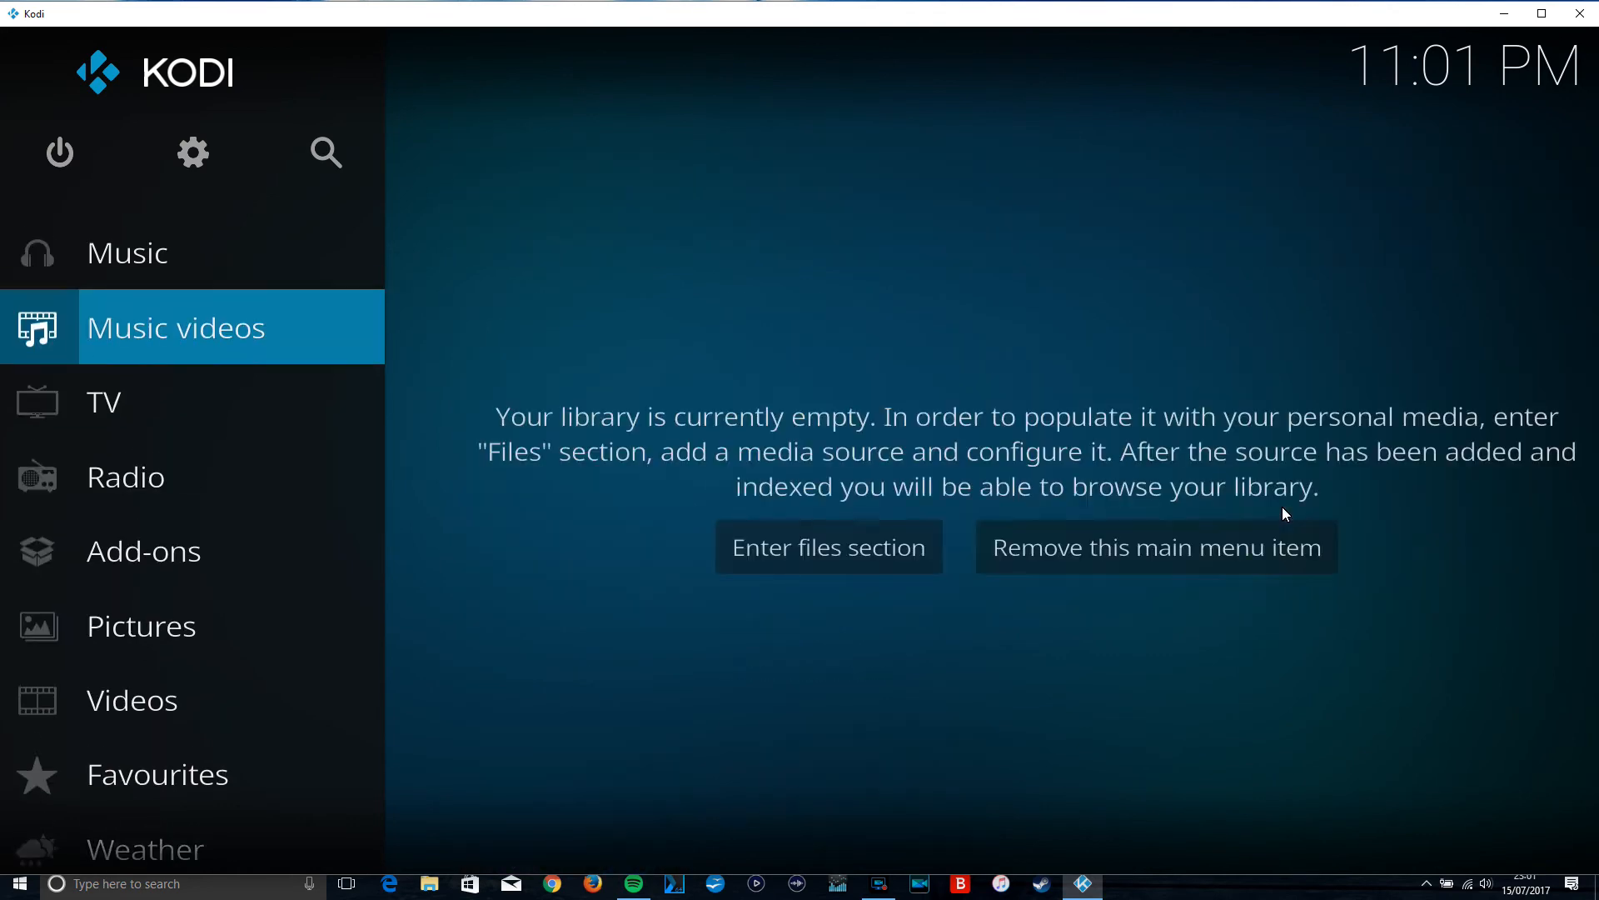
- Open the Add-ons section and bring up the add-on browser
key(Down)
key(Down)
key(Down)
key(Return)
key(Up)
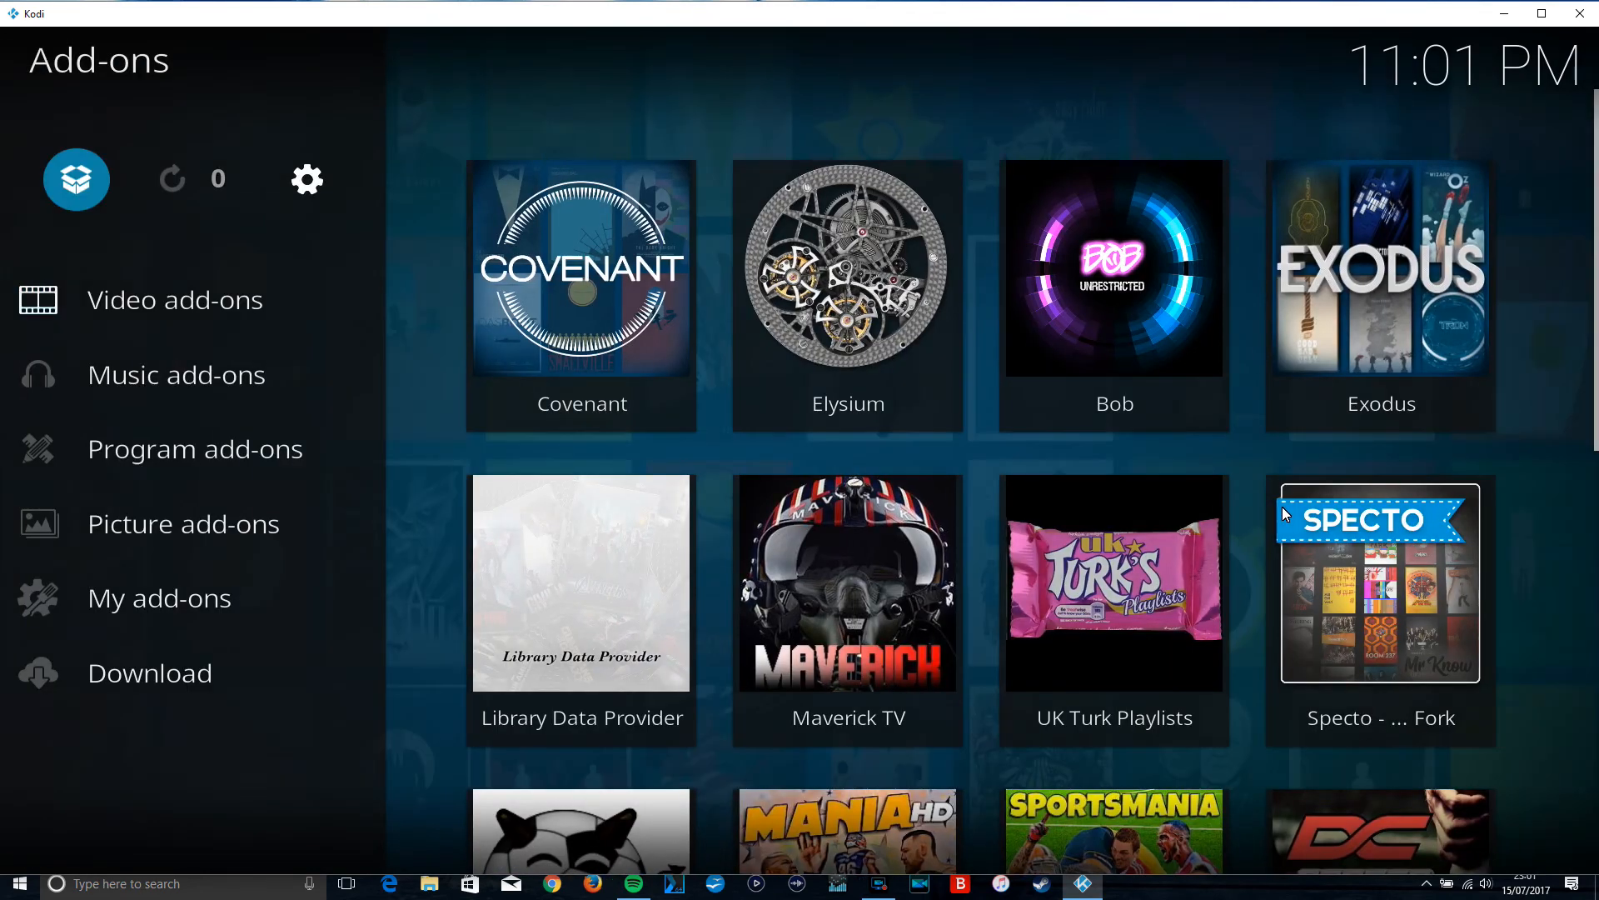
key(Return)
- Choose to install from a zip file and open the tco source to view its zip files
key(Down)
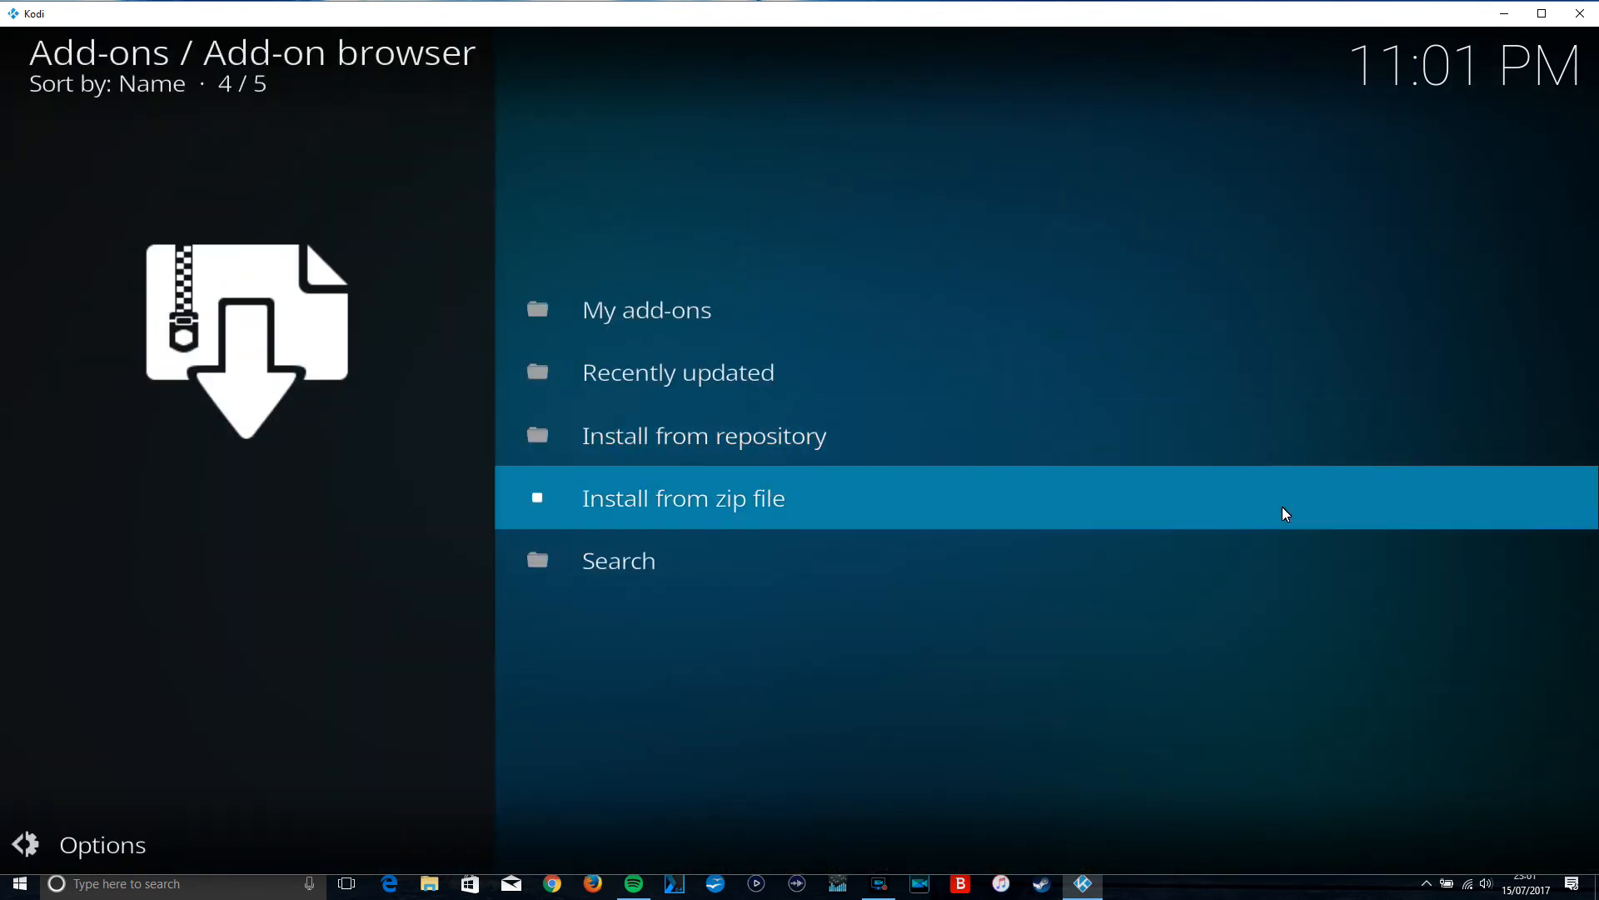
key(Return)
key(Down)
key(Down)
key(Down)
key(Down)
key(Down)
key(Down)
key(Down)
key(Down)
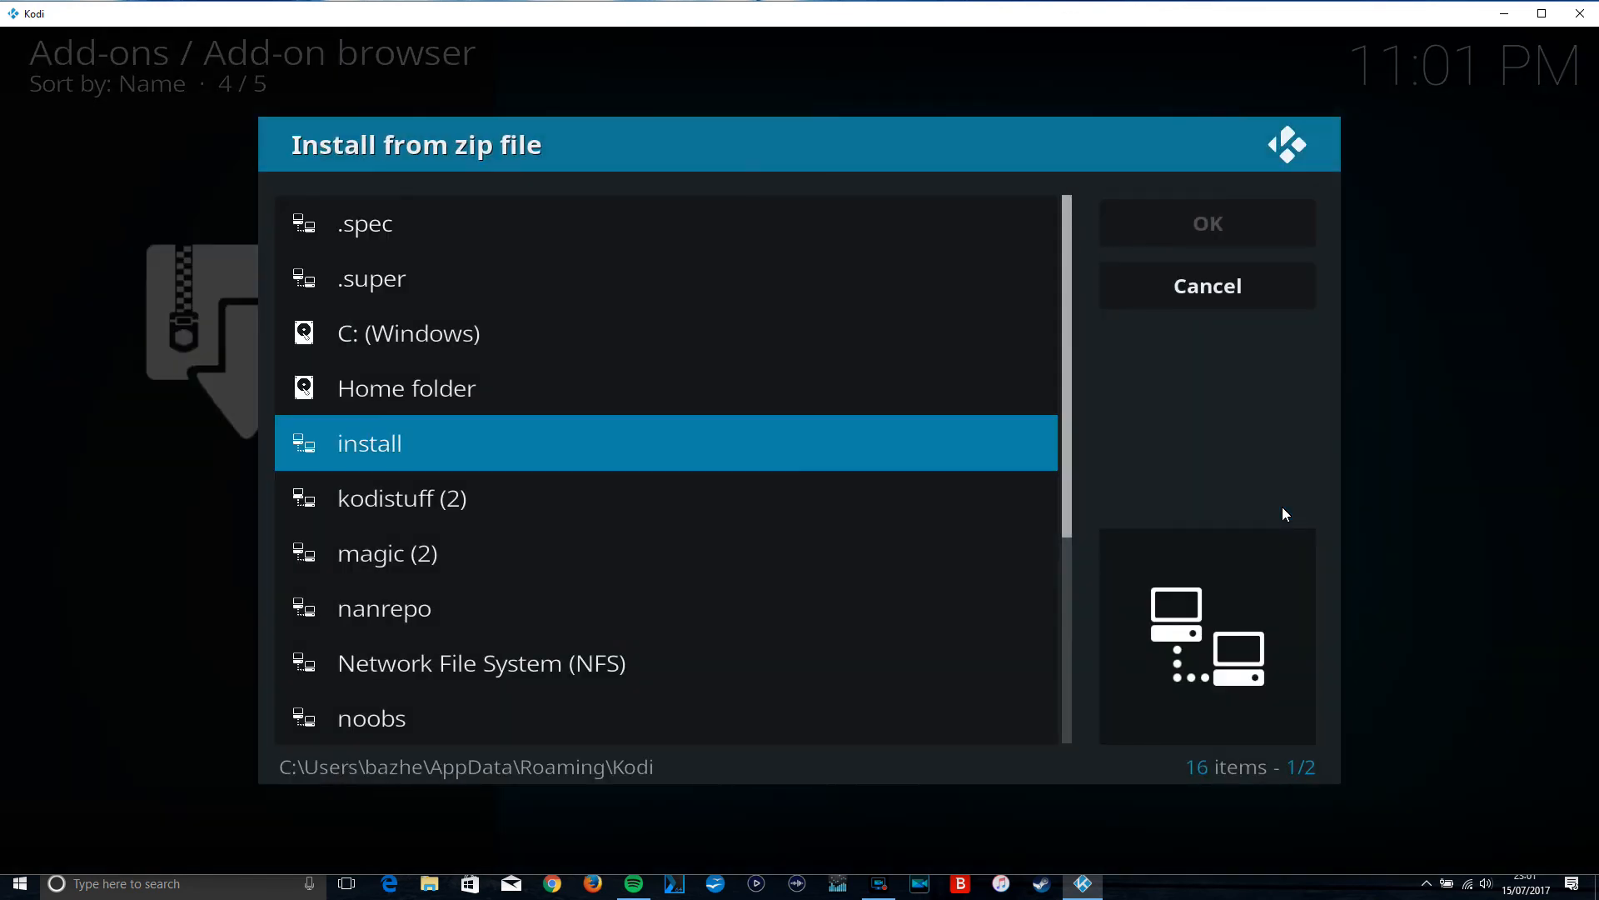
key(Down)
key(Down)
key(Down)
key(Down)
key(Down)
key(Up)
key(Up)
key(Up)
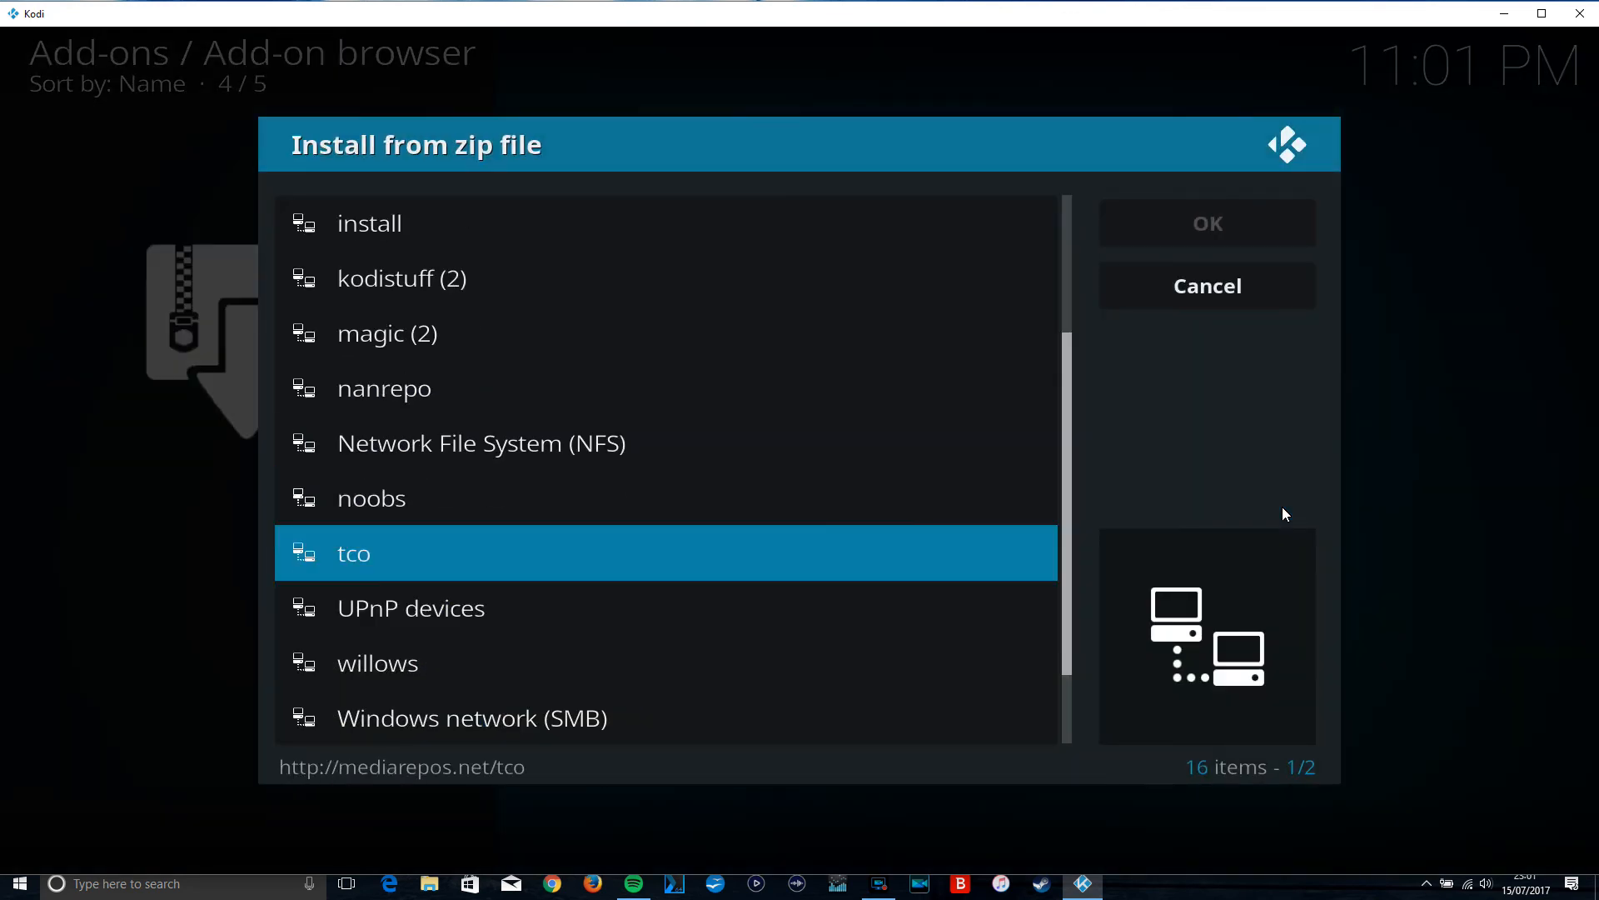
key(Return)
key(Down)
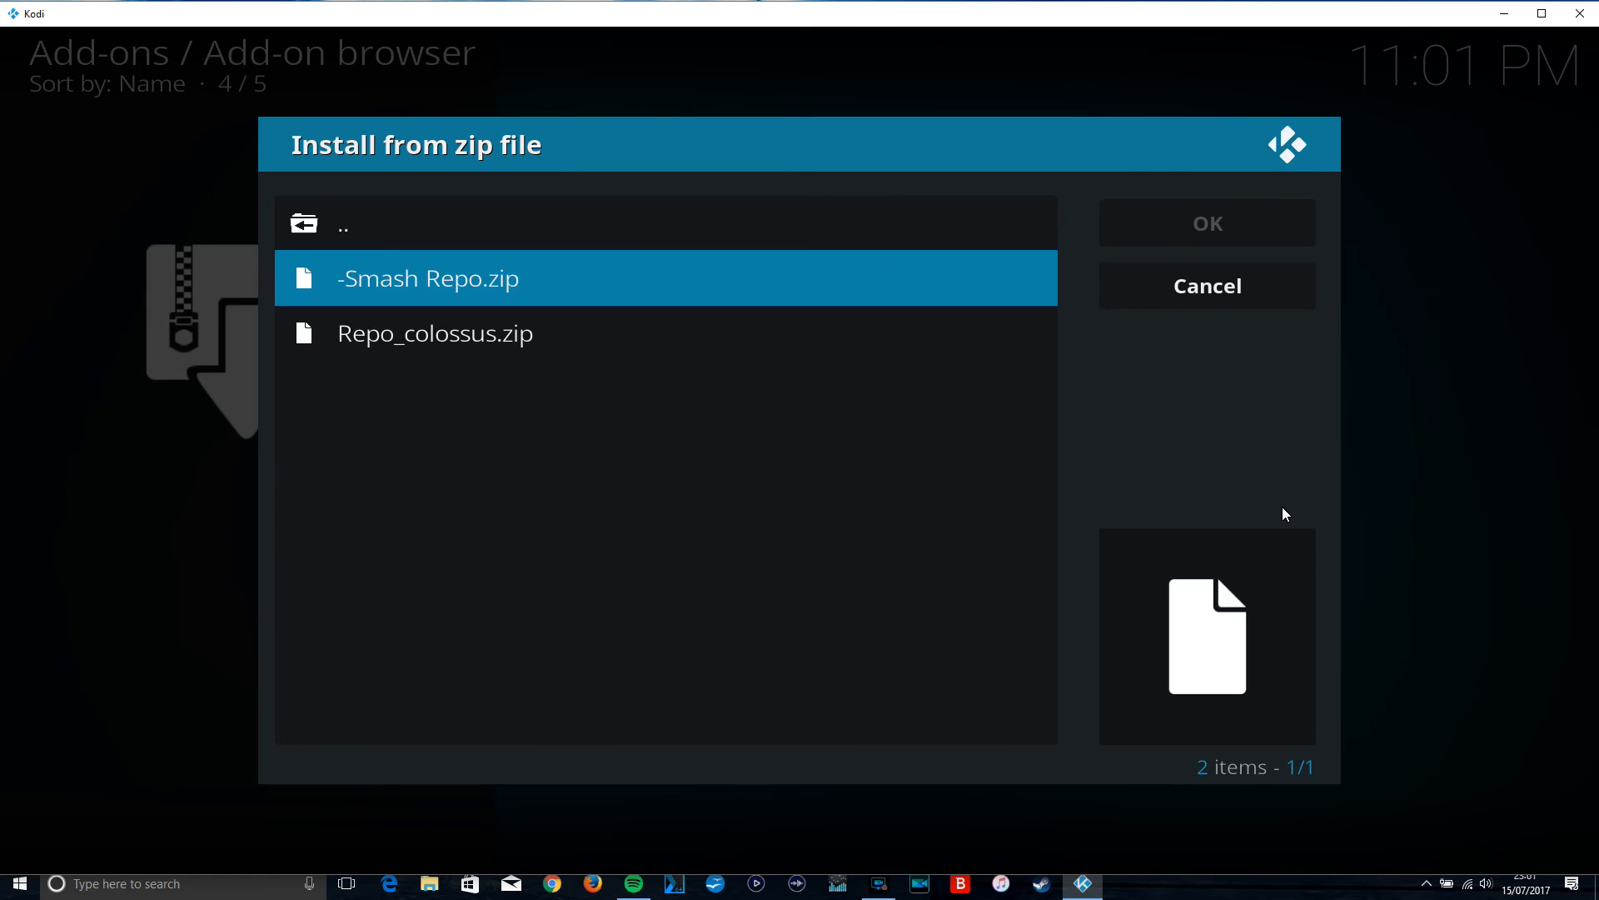
key(Down)
key(Up)
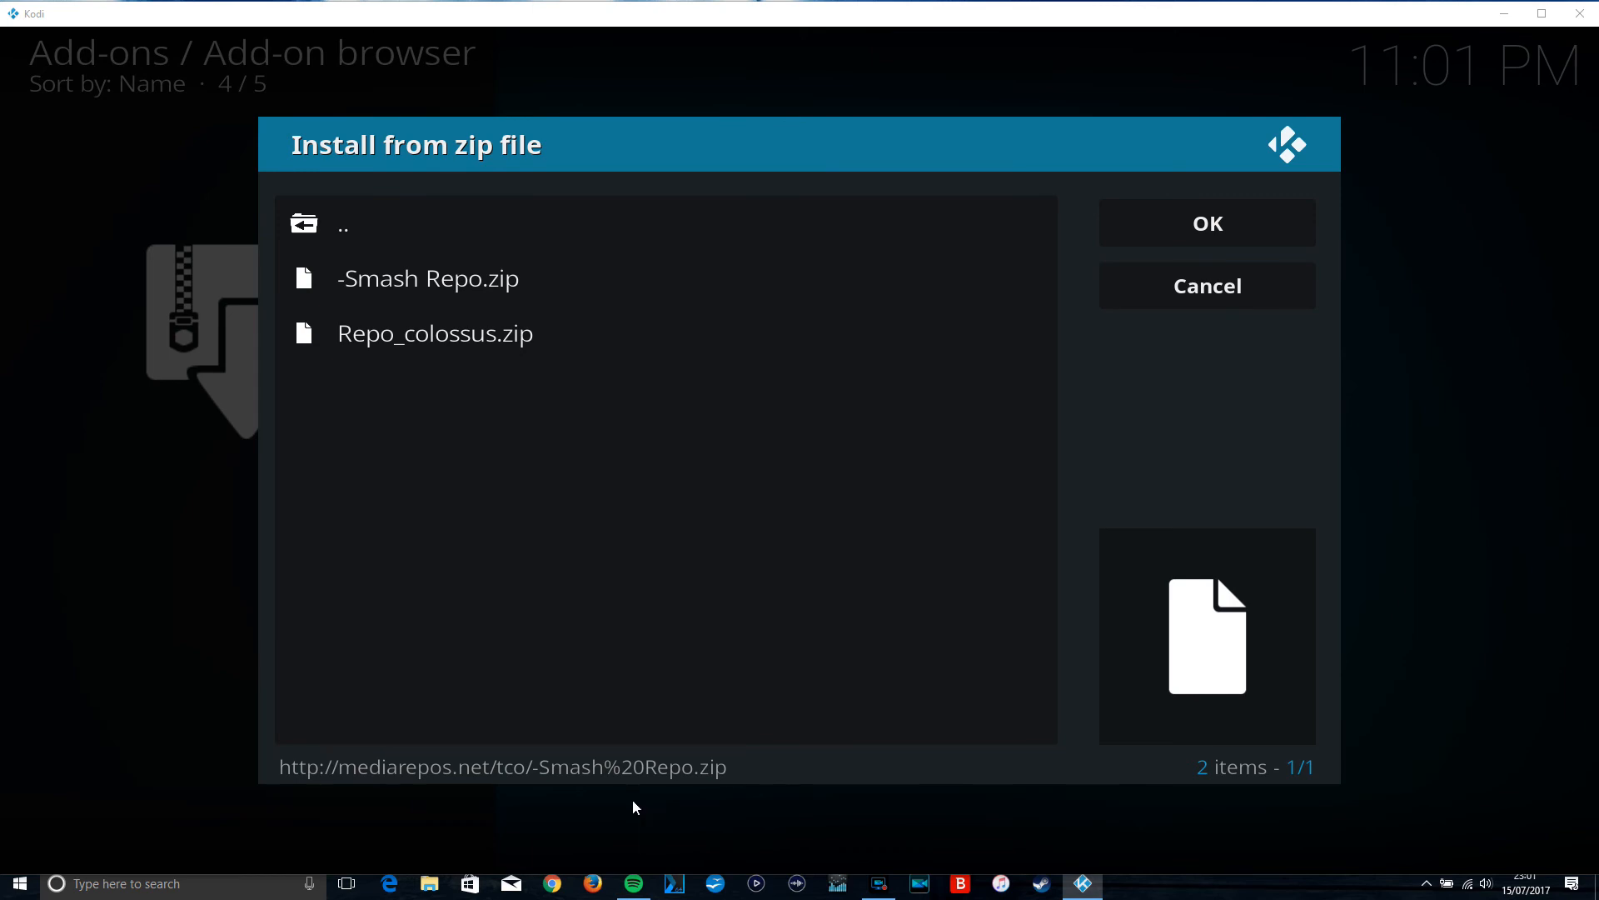
key(alt+Tab)
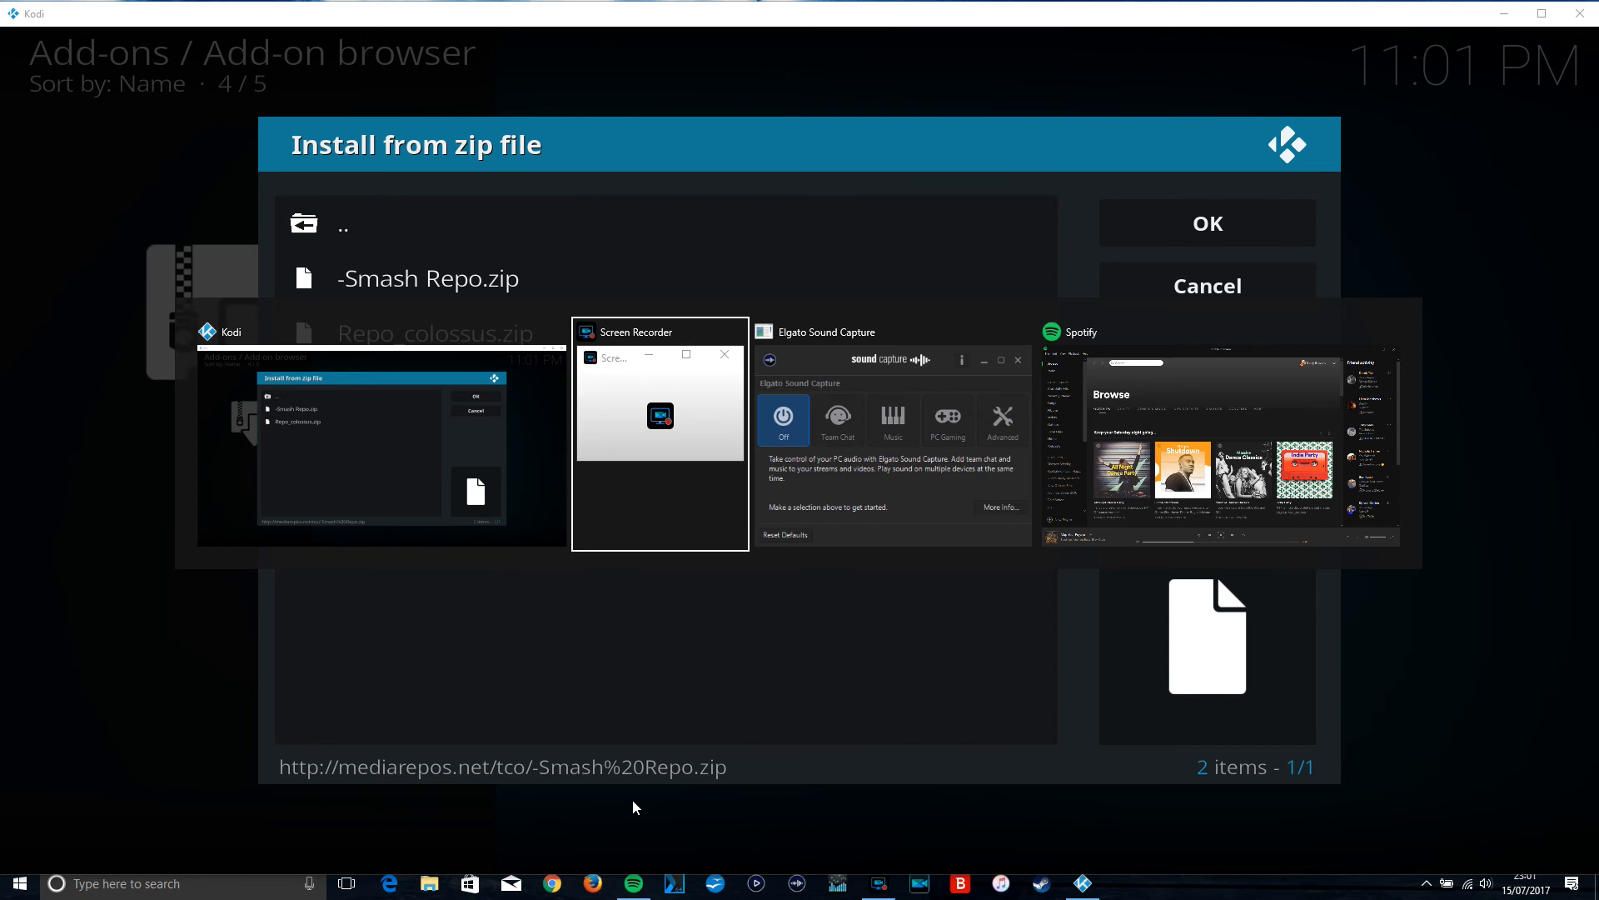
key(alt+shift+Tab)
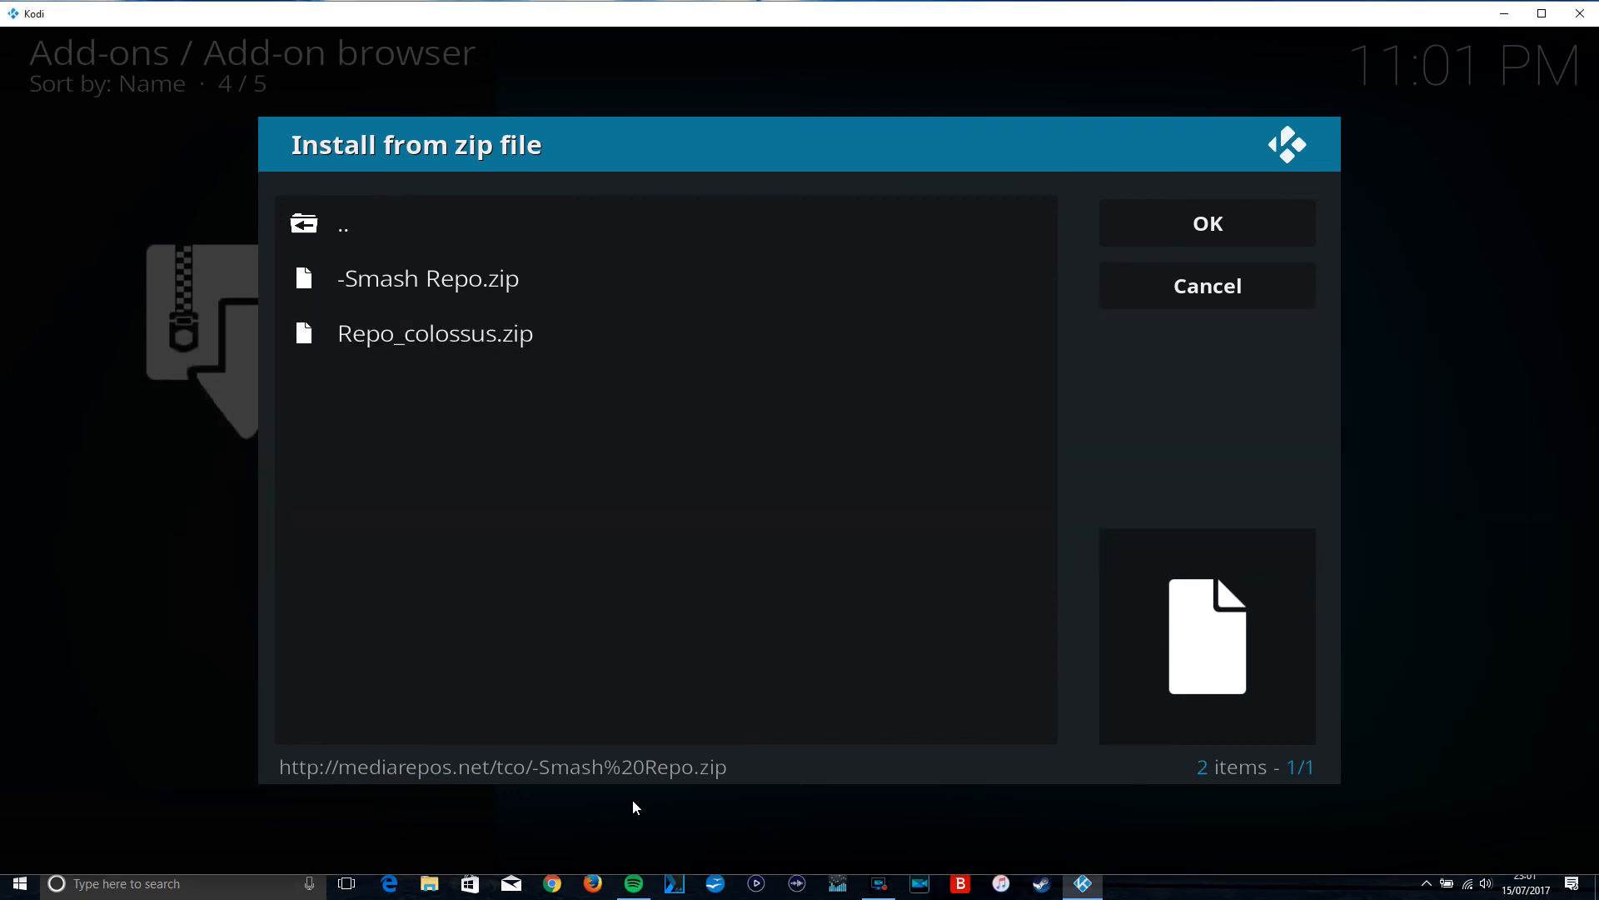
click(1506, 15)
click(583, 888)
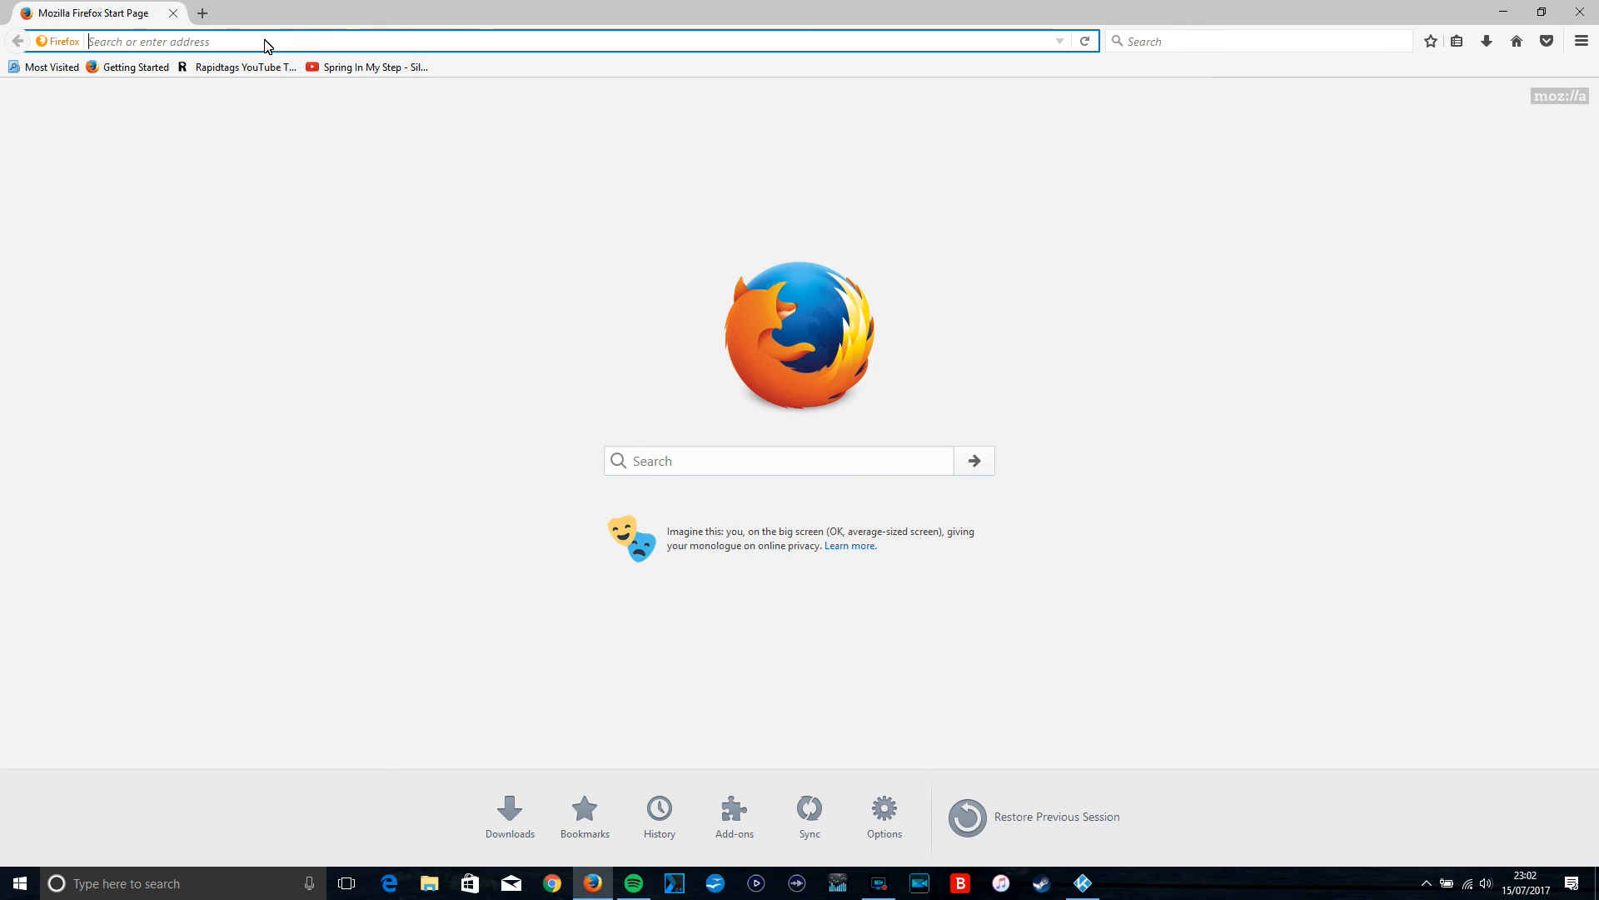
text(htt)
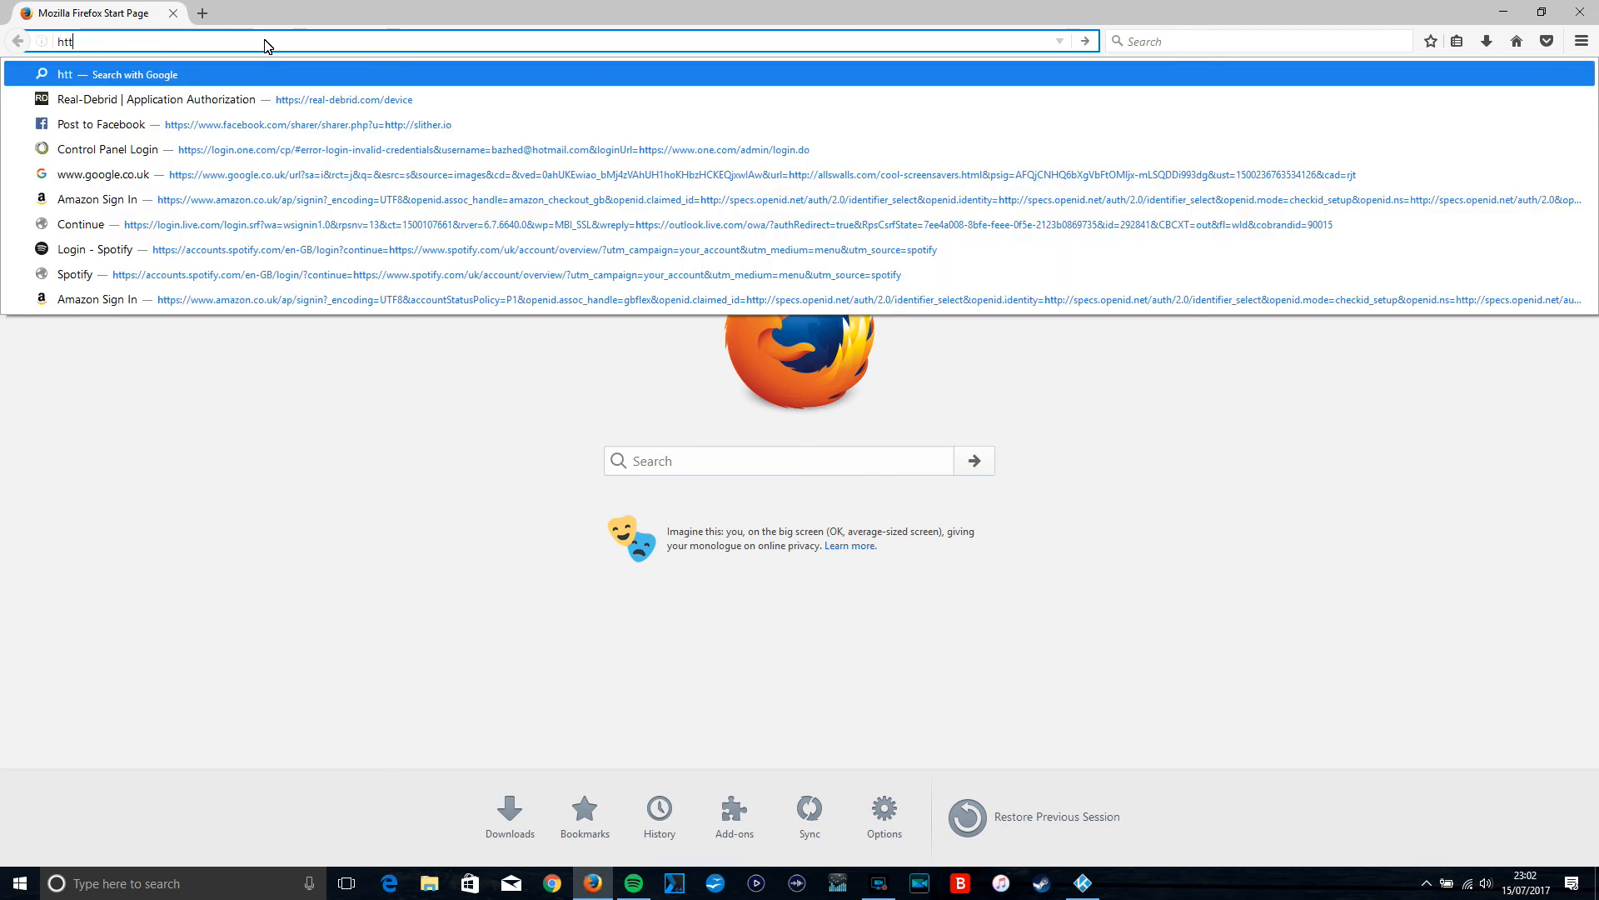
text(p://)
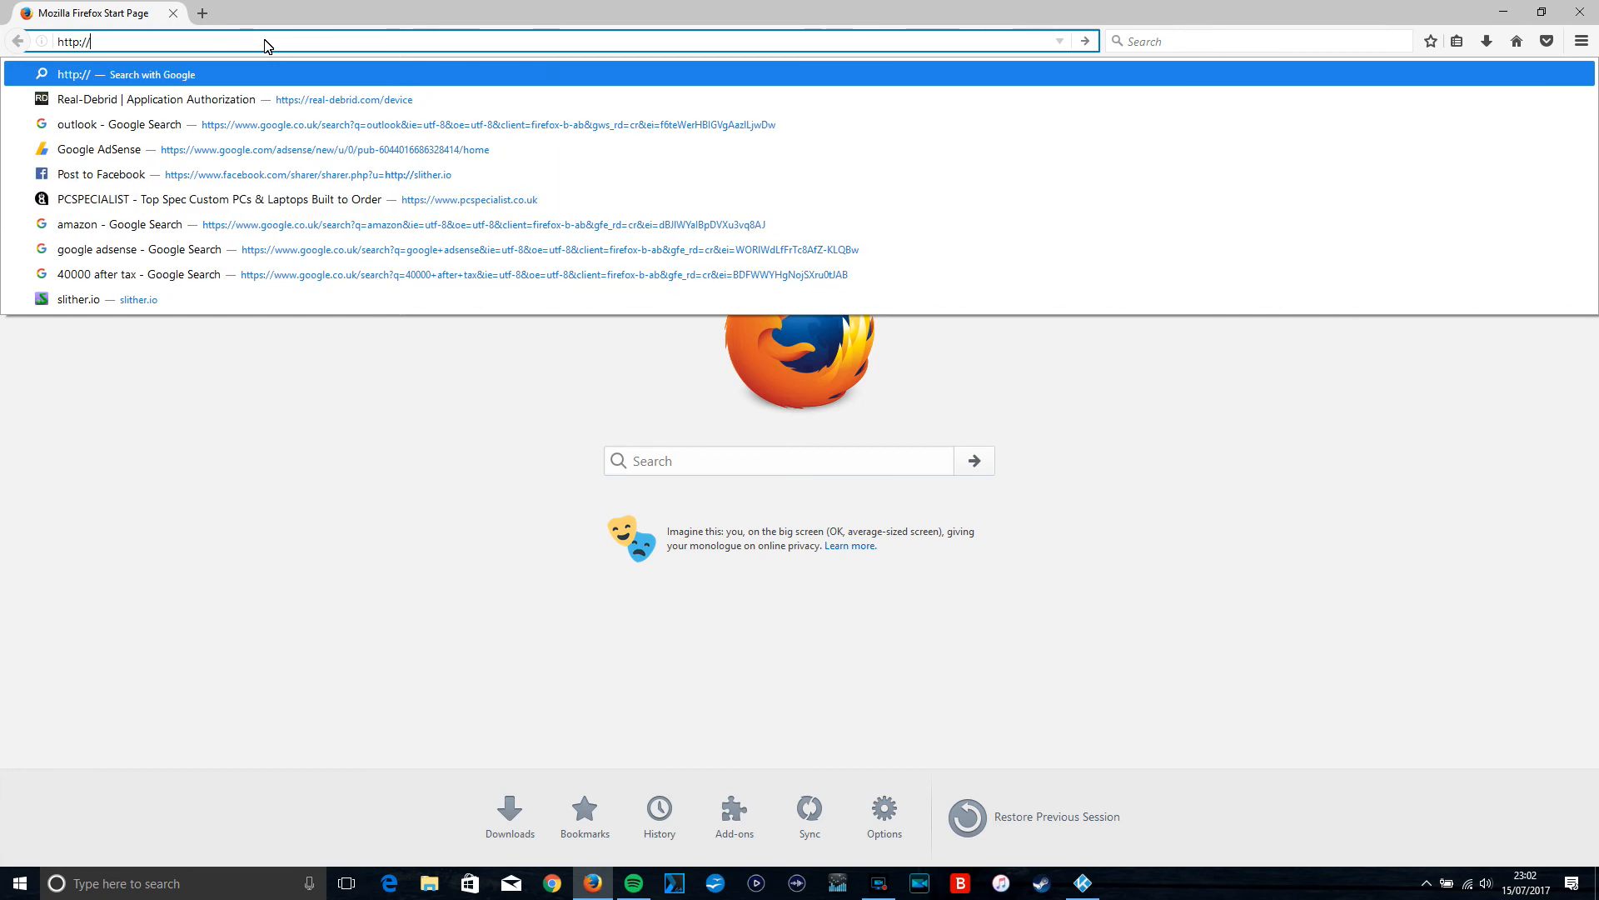
text(mediarepo)
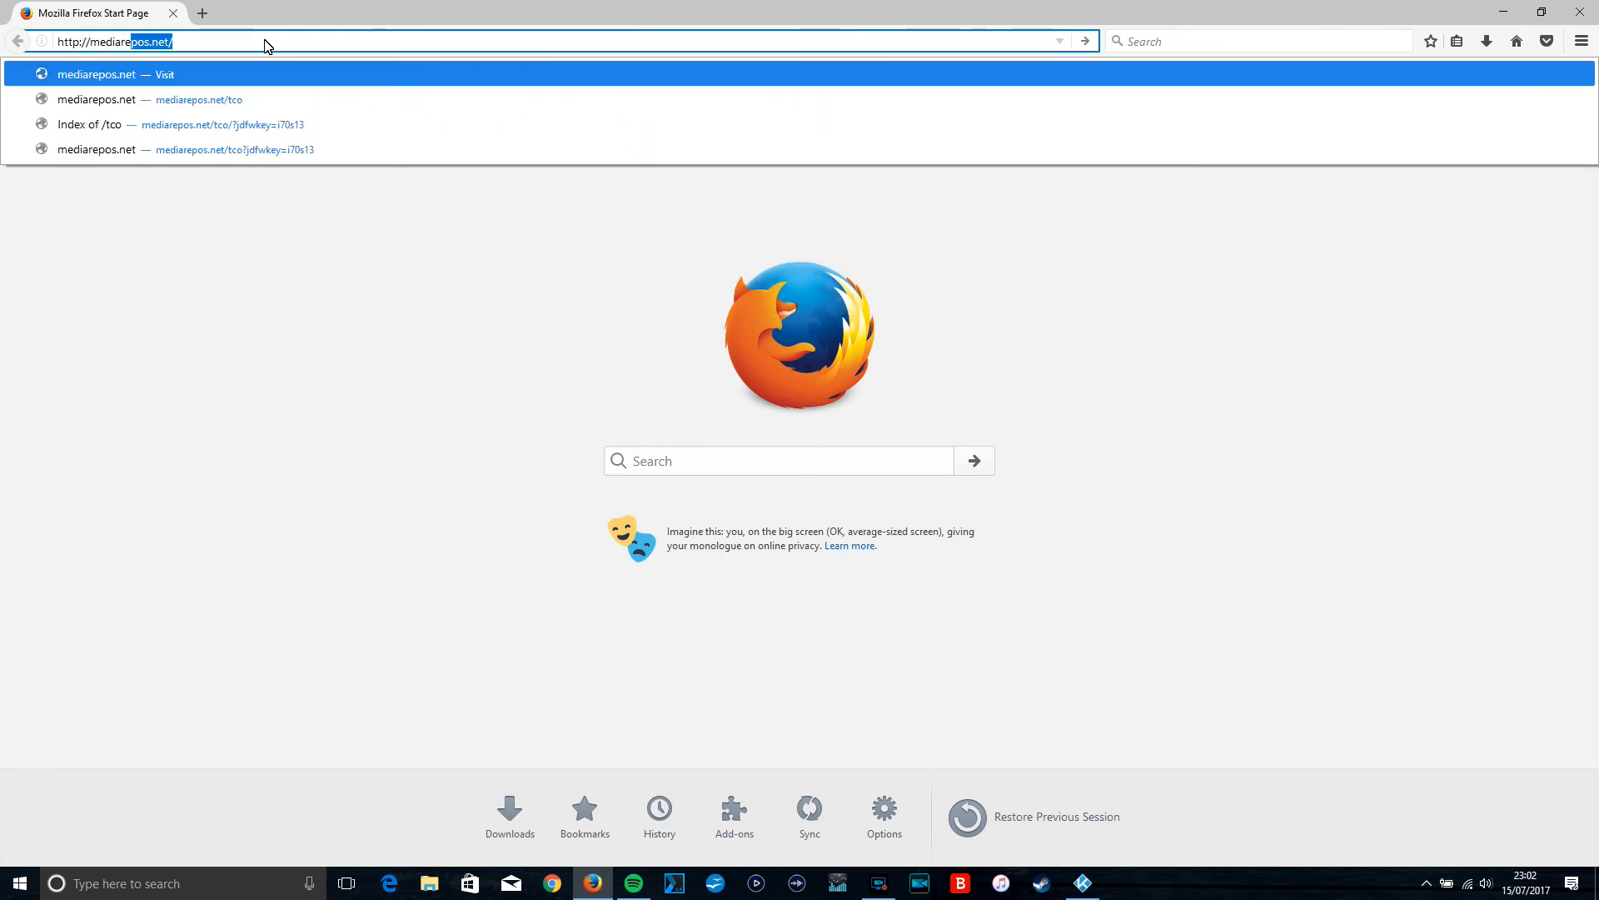
text(s.n)
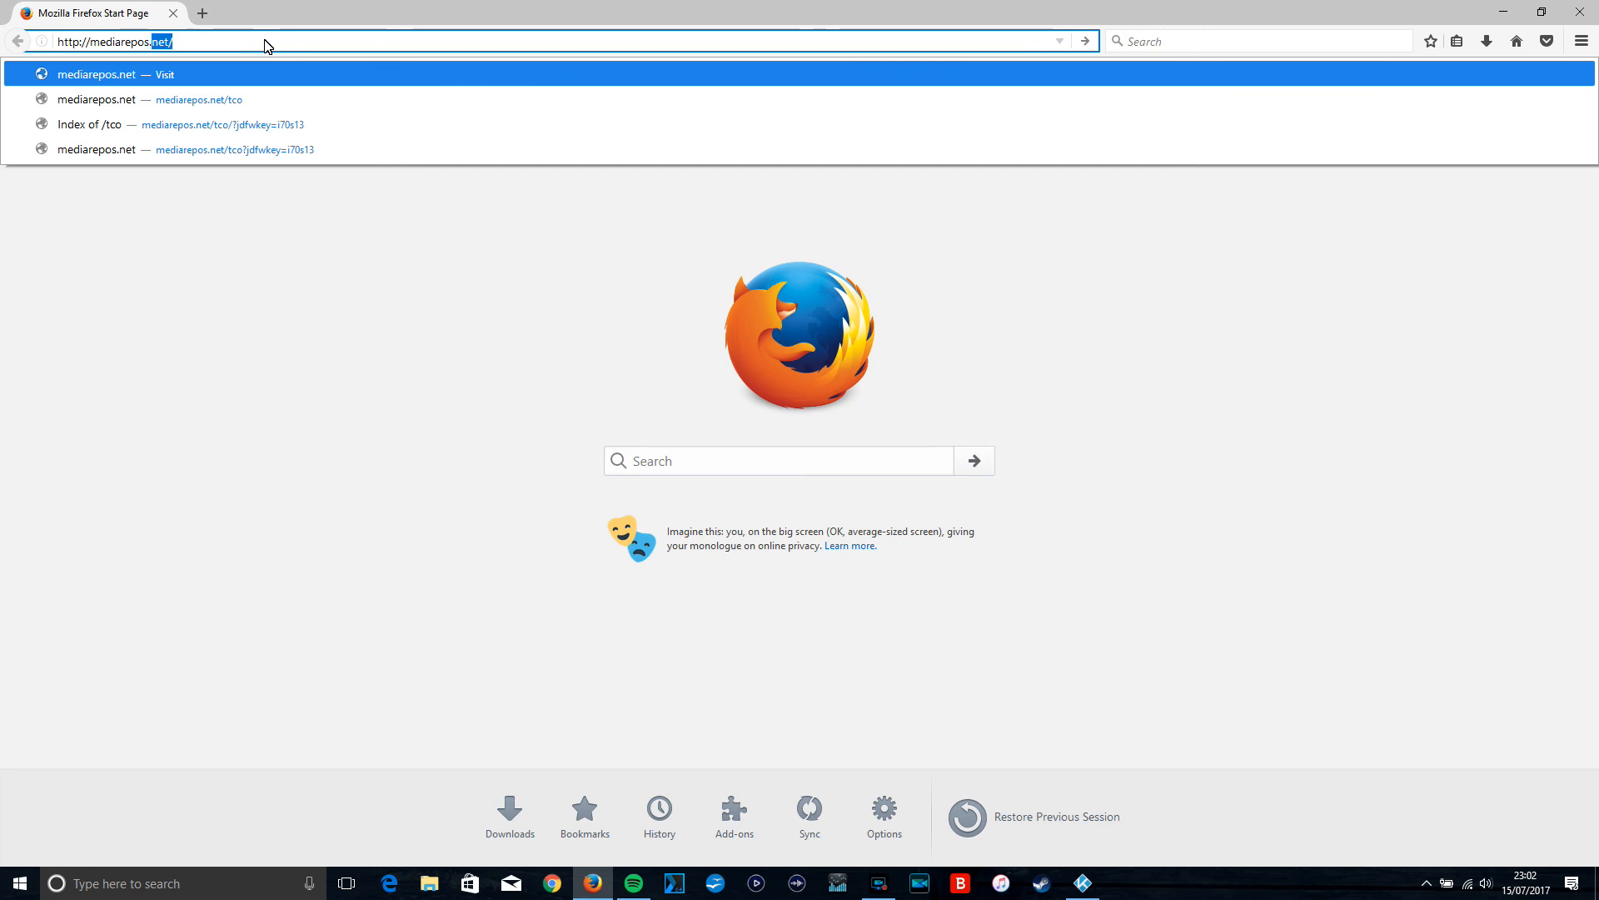
text(et/tco)
key(Return)
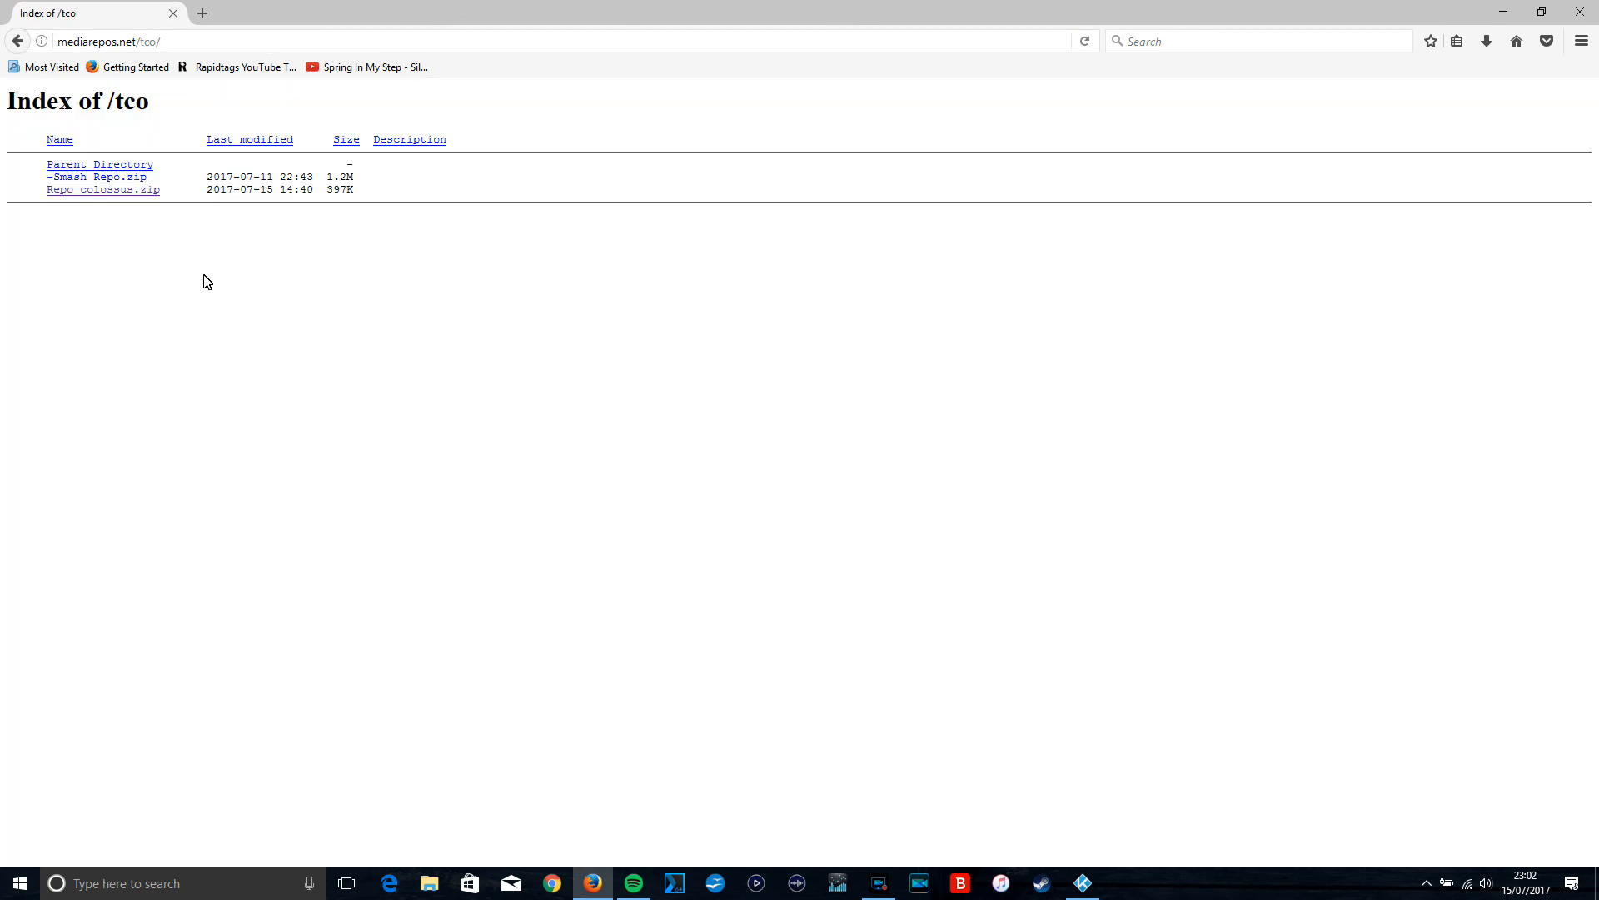
- Download Repo_colossus.zip from the /tco index by saving the file, and switch back to Kodi
click(115, 197)
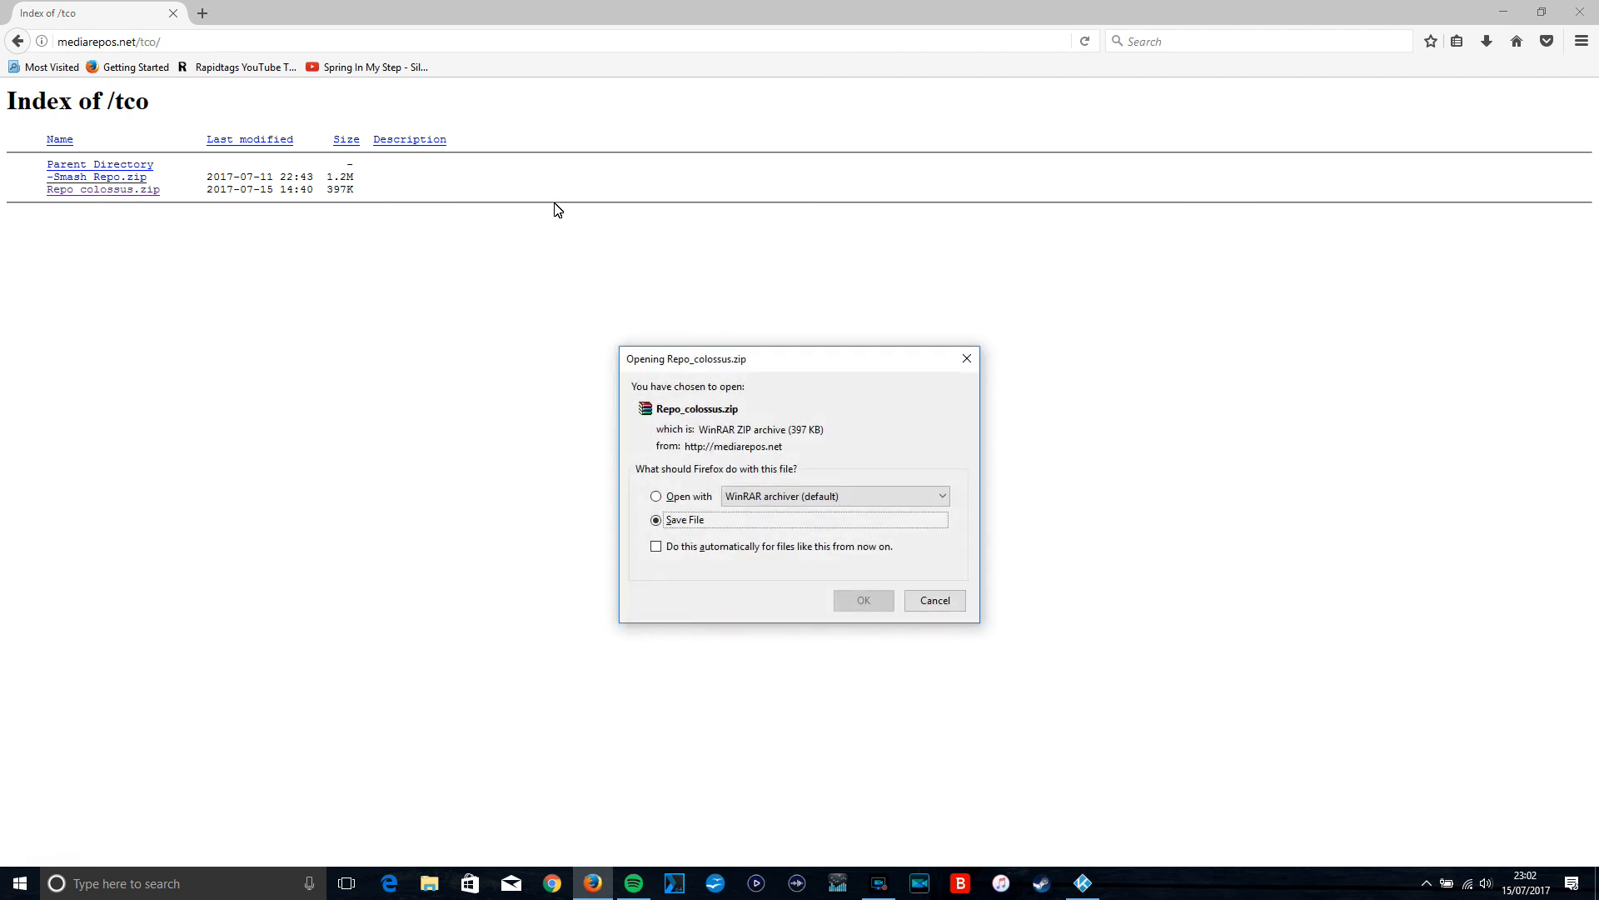
click(864, 601)
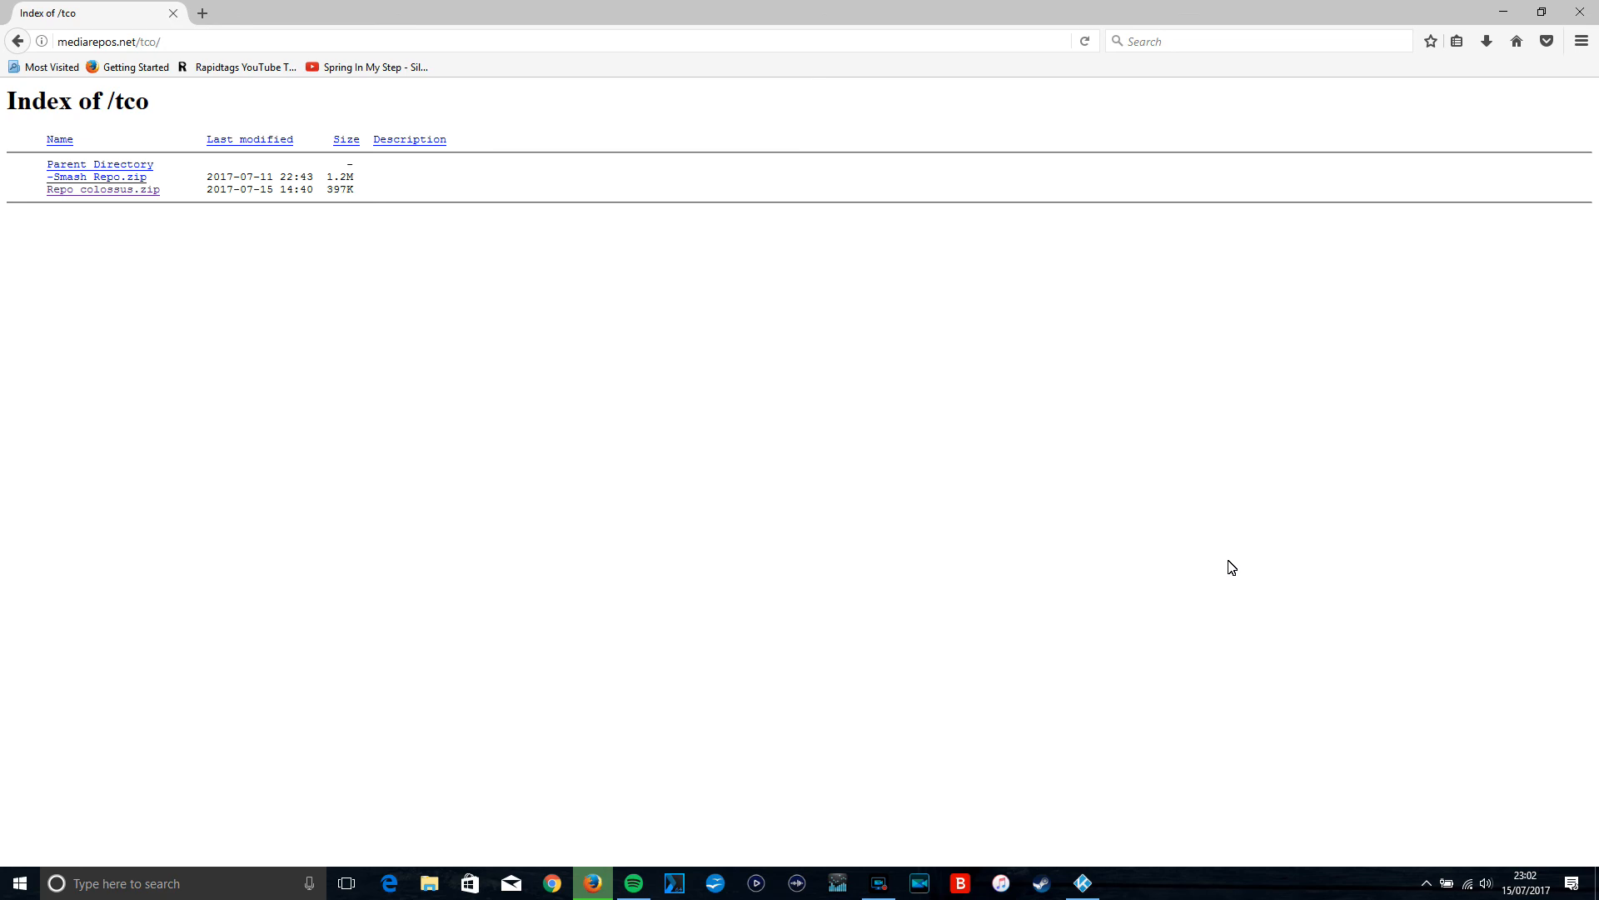
click(1083, 883)
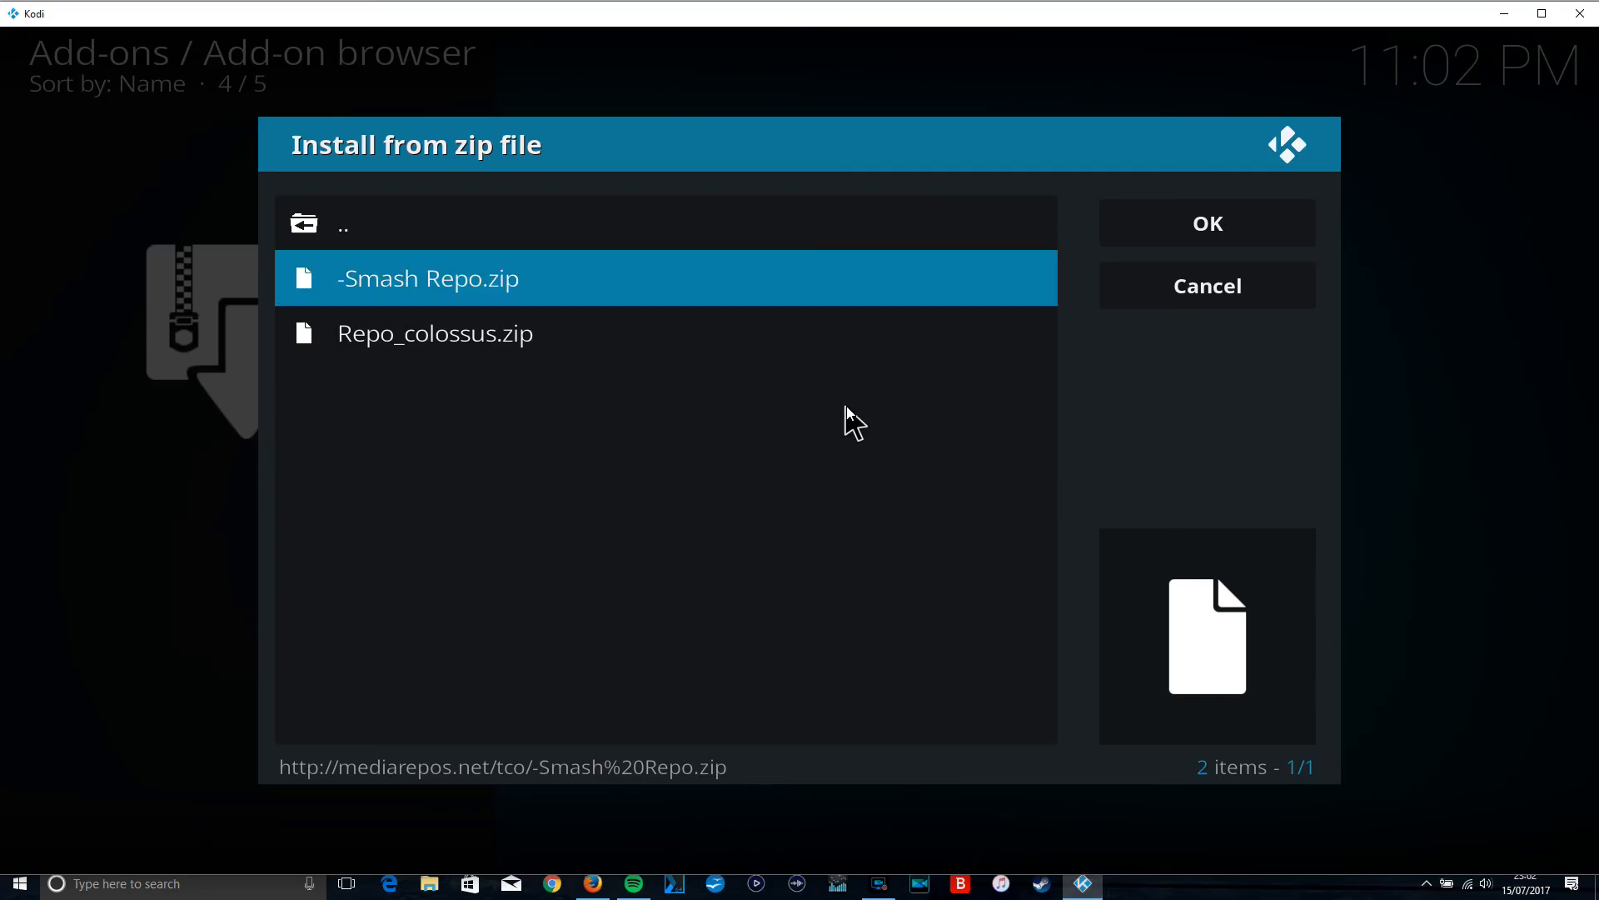